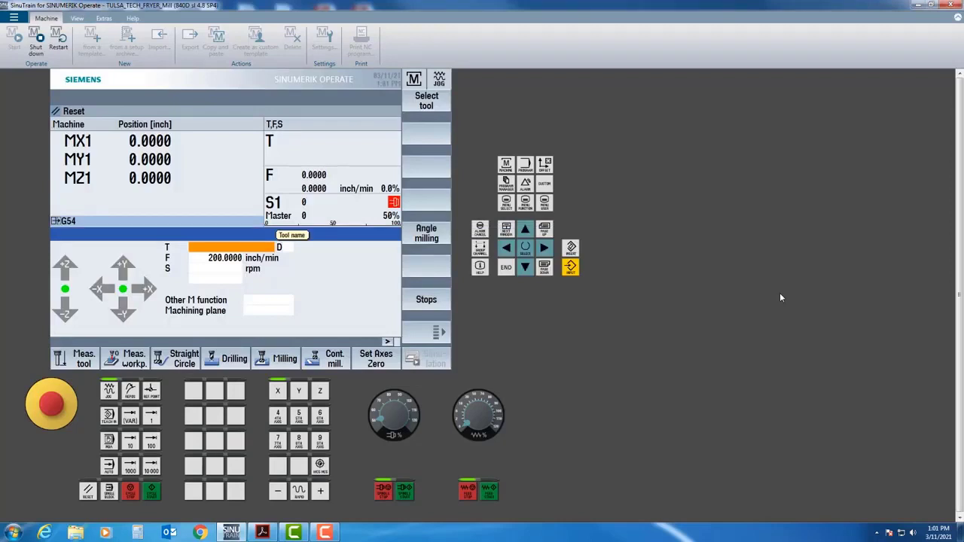
Set the X and Y values of the G54 work offset to 0
left_click(549, 168)
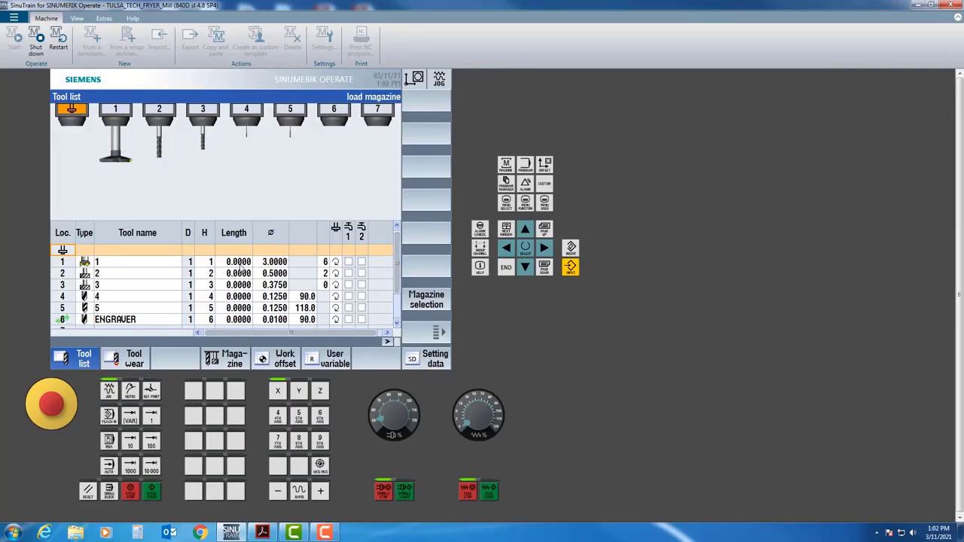
left_click(289, 363)
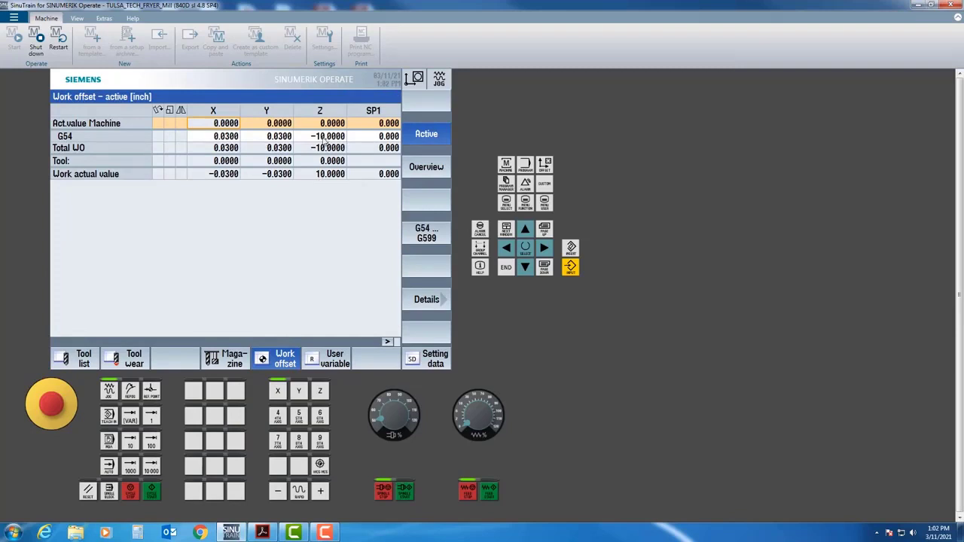
left_click(229, 137)
type("0")
key("Return")
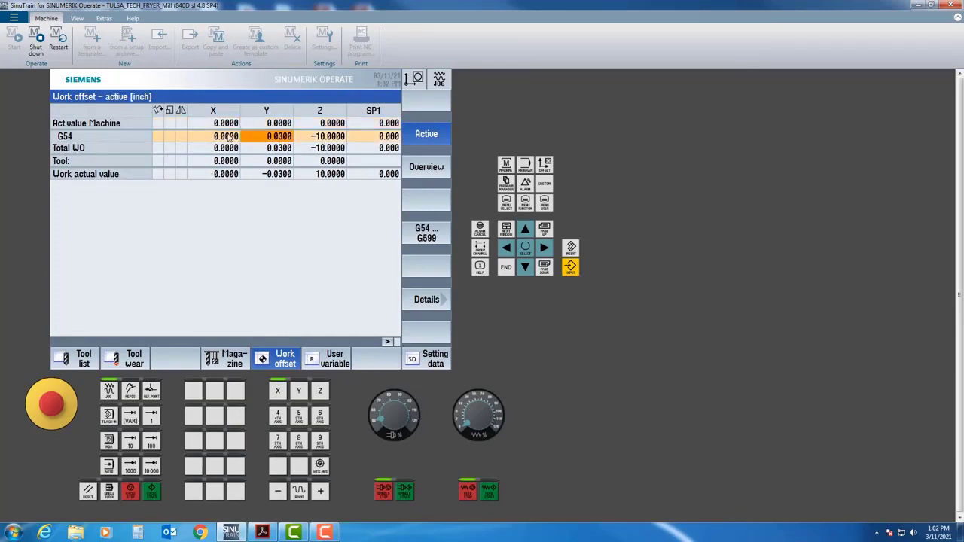
left_click(267, 136)
type("0")
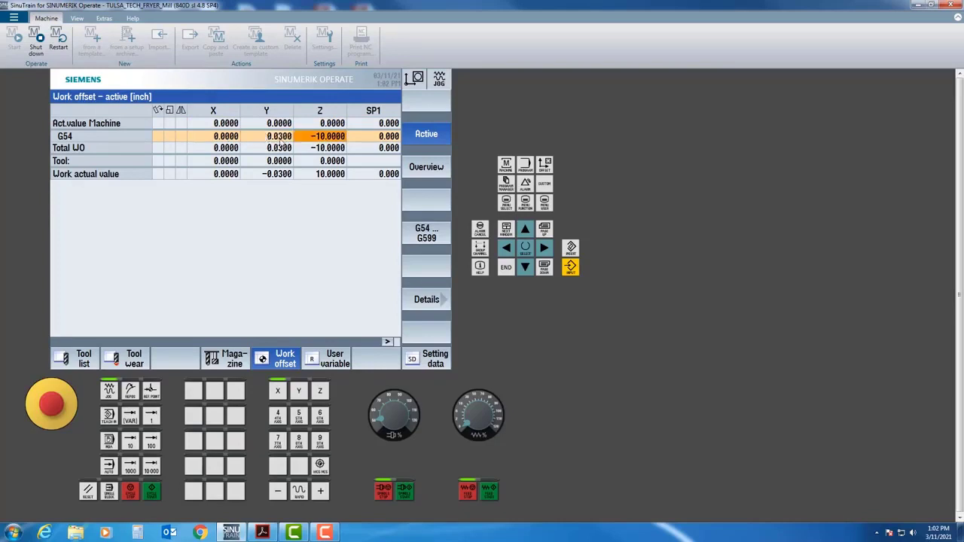
key("Return")
Create a new workpiece named 8M with a ShopMill program of the same name inside it
left_click(506, 183)
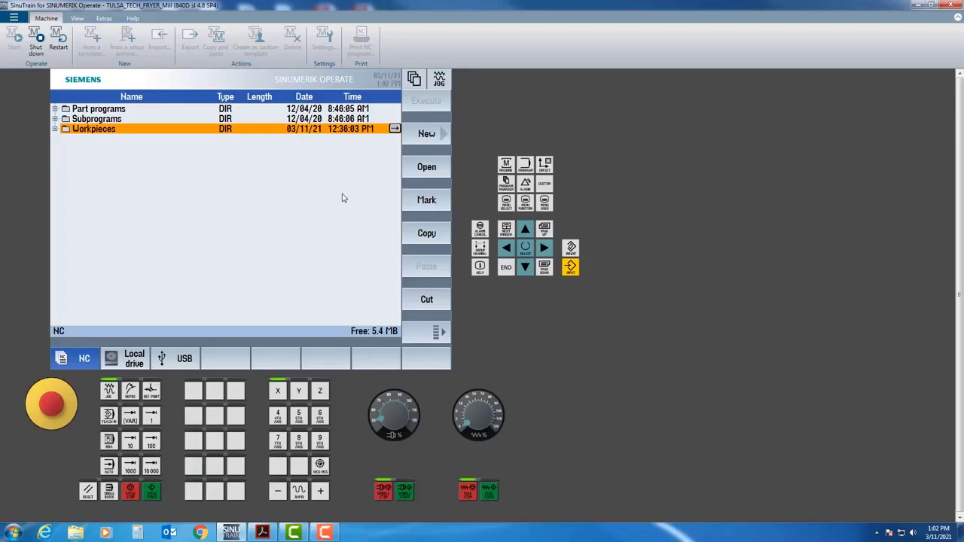
left_click(426, 140)
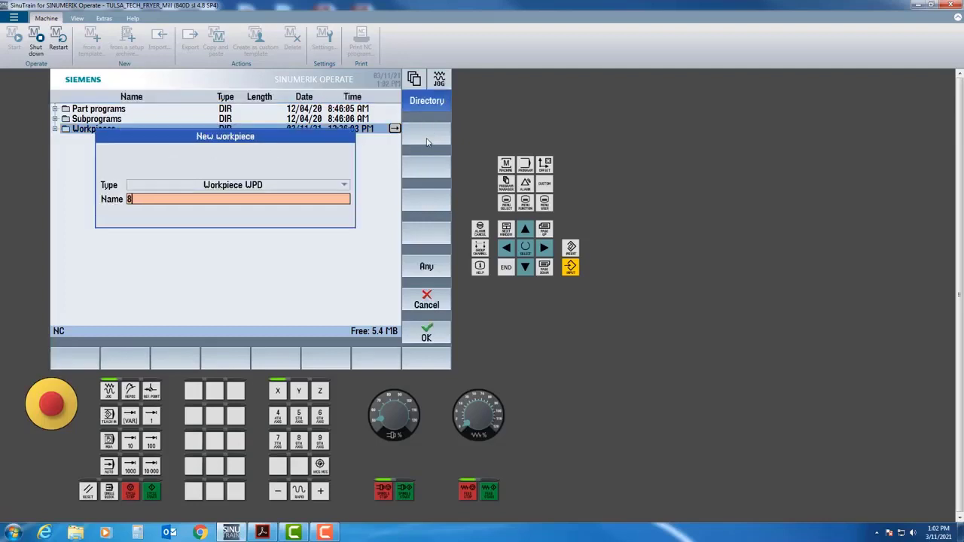
type("8m")
key("Return")
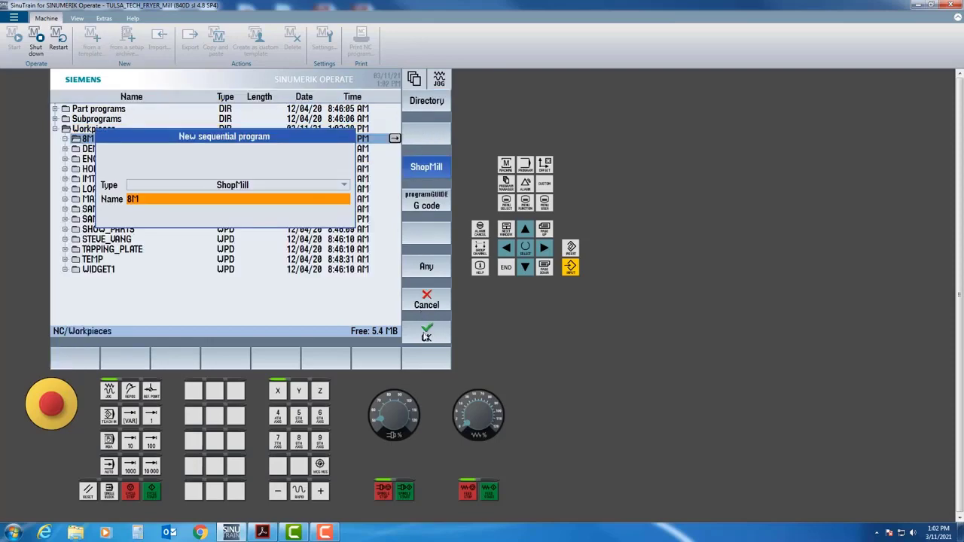
left_click(427, 335)
Examine the part name, origin and material size on the Project 8M-1A drawing in Adobe Acrobat, and return to SinuTrain
left_click(261, 532)
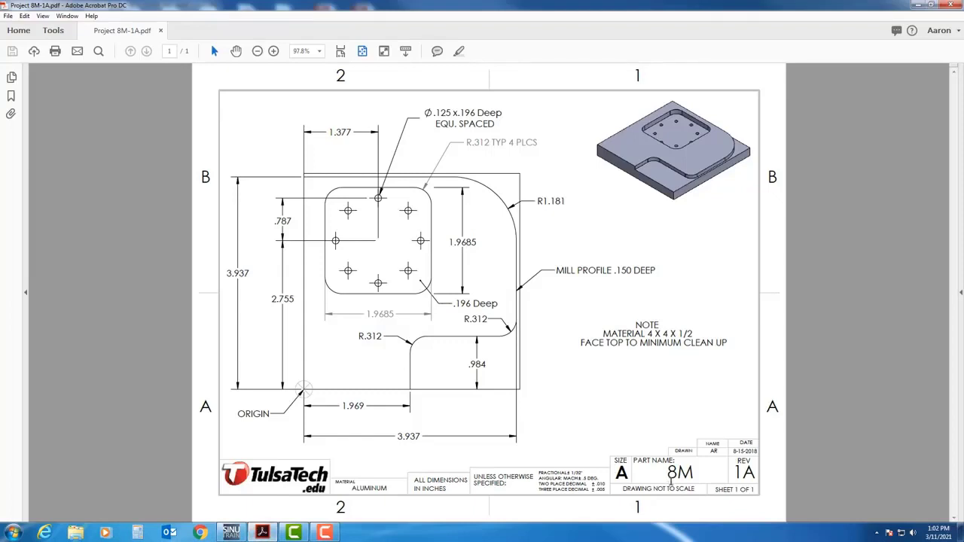
left_click_drag(667, 473, 693, 473)
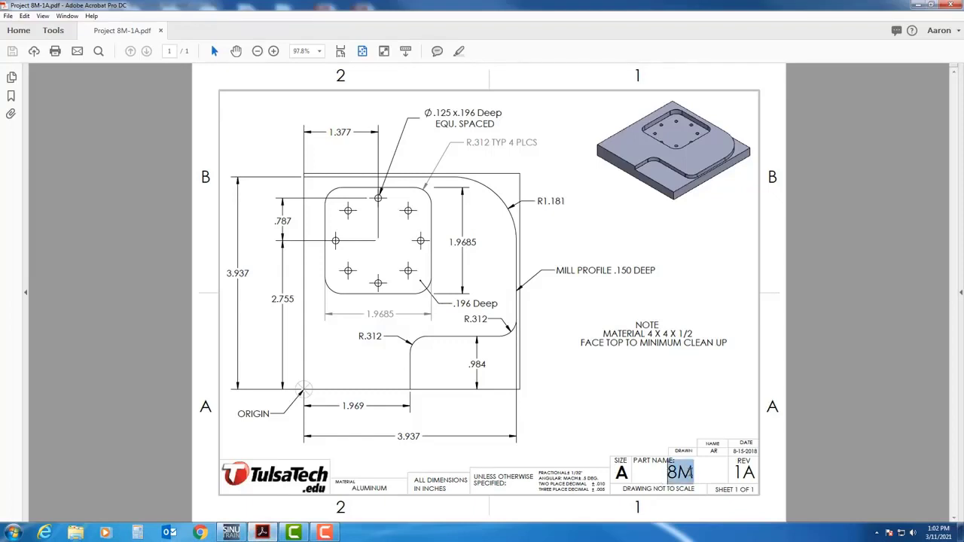
left_click(799, 341)
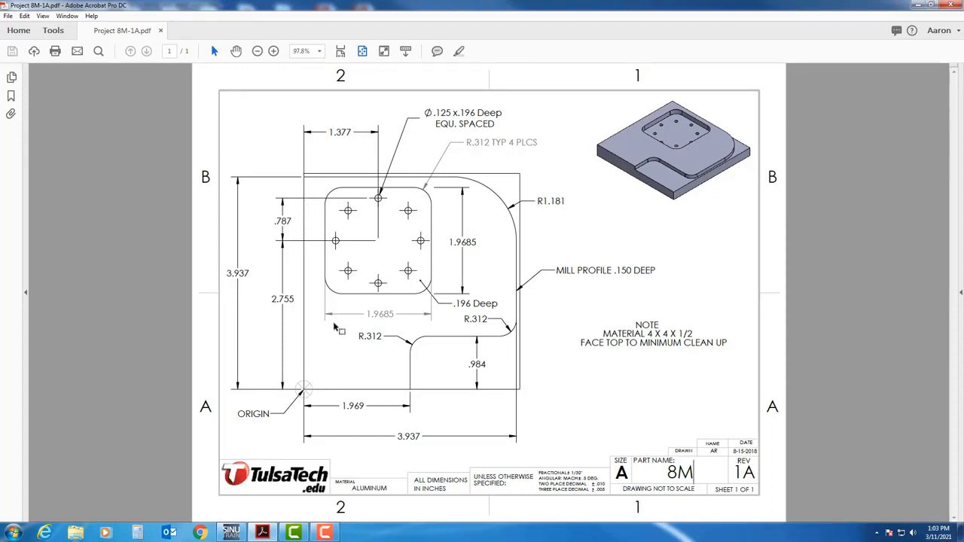
left_click(240, 535)
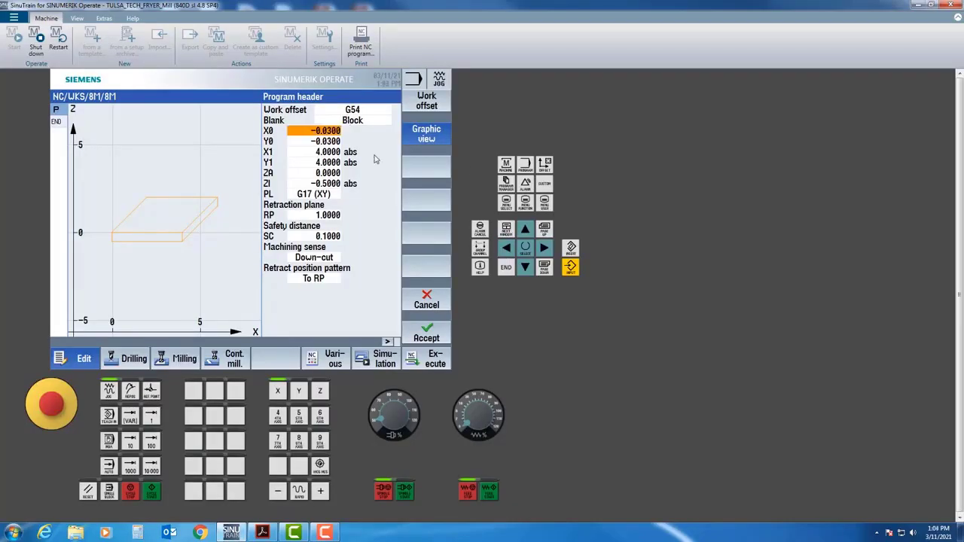
Switch the program header to the help graphic and set the blank's first corner, X0 and Y0, to 0
left_click(423, 135)
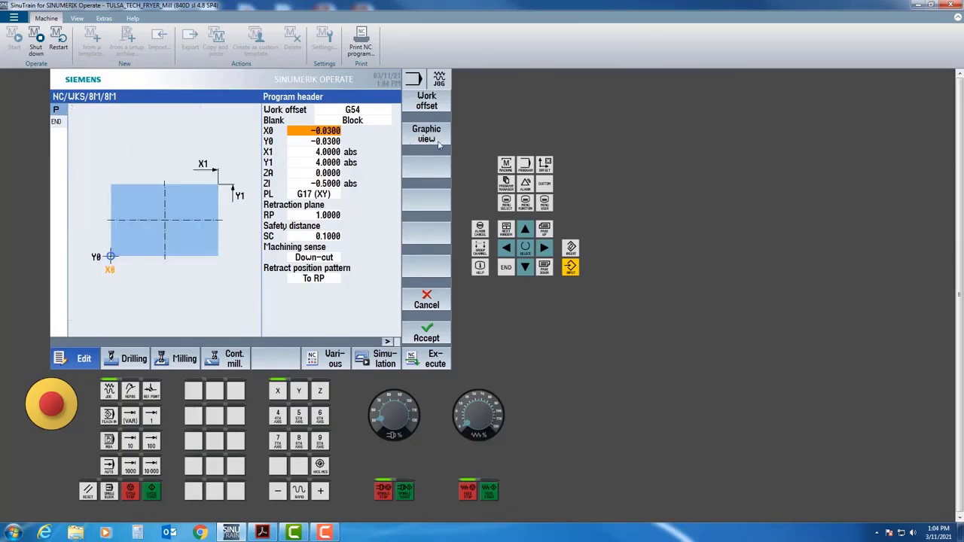
type("0")
key("Return")
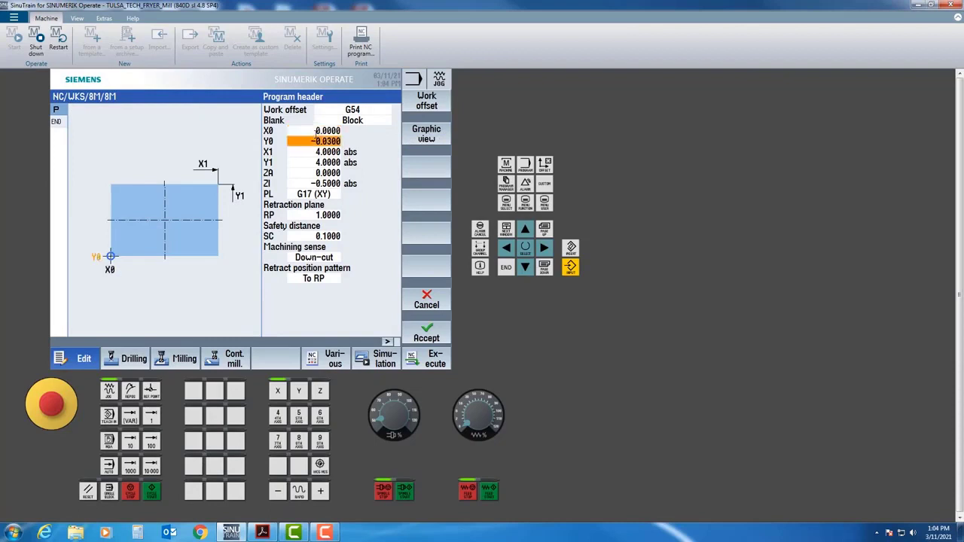
type("0")
key("Return")
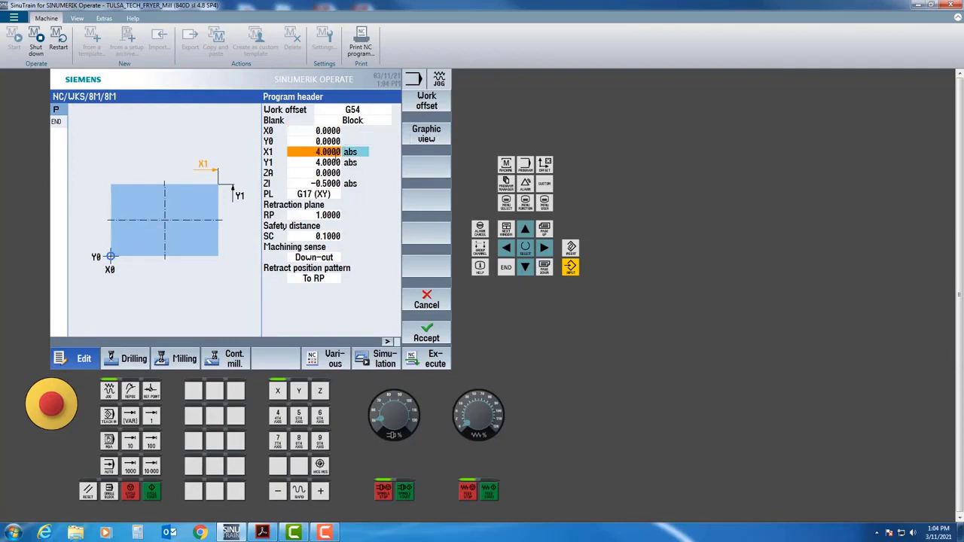
key("Up")
key("Up")
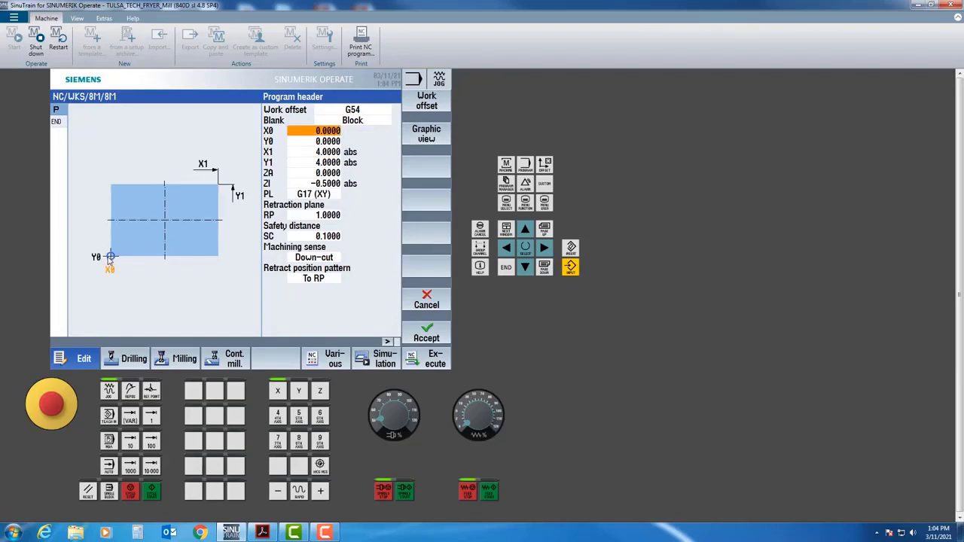
Check the blank's second corner, Z limits, machining plane, retraction, safety distance and milling direction, and accept the program header
left_click(308, 151)
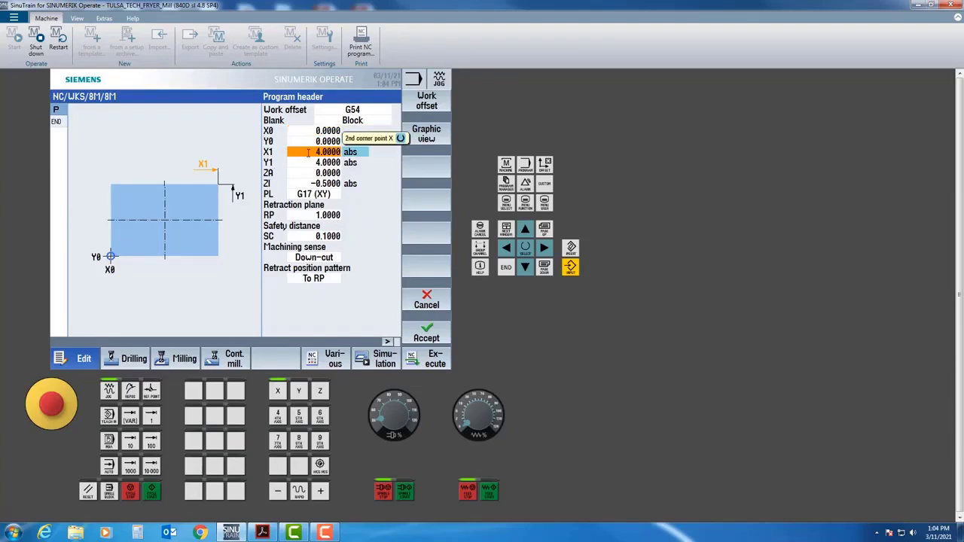
left_click(306, 162)
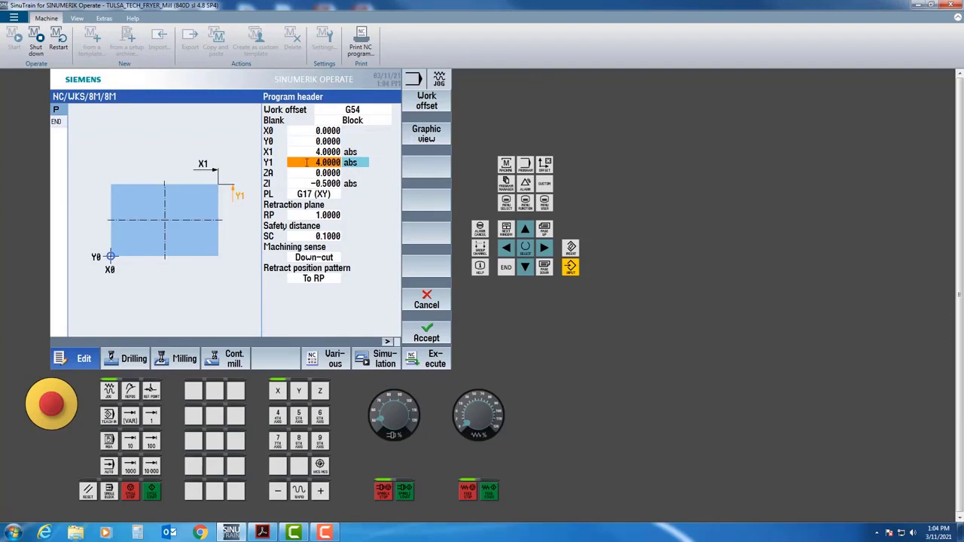
left_click(307, 173)
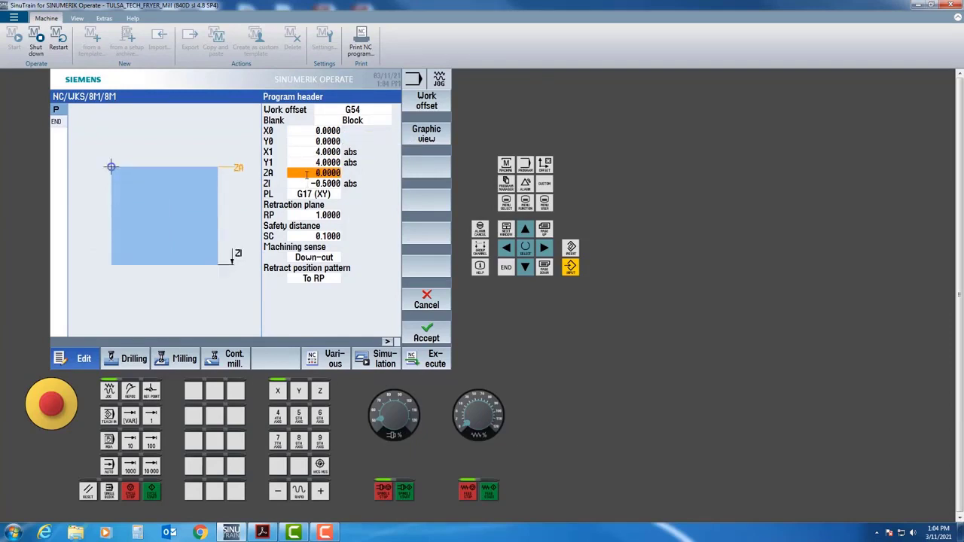
left_click(307, 183)
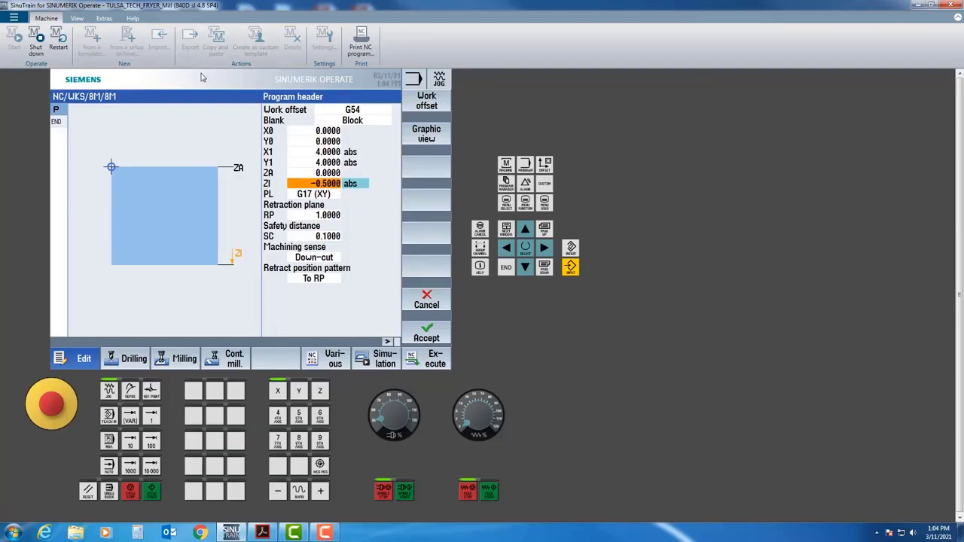
key("Down")
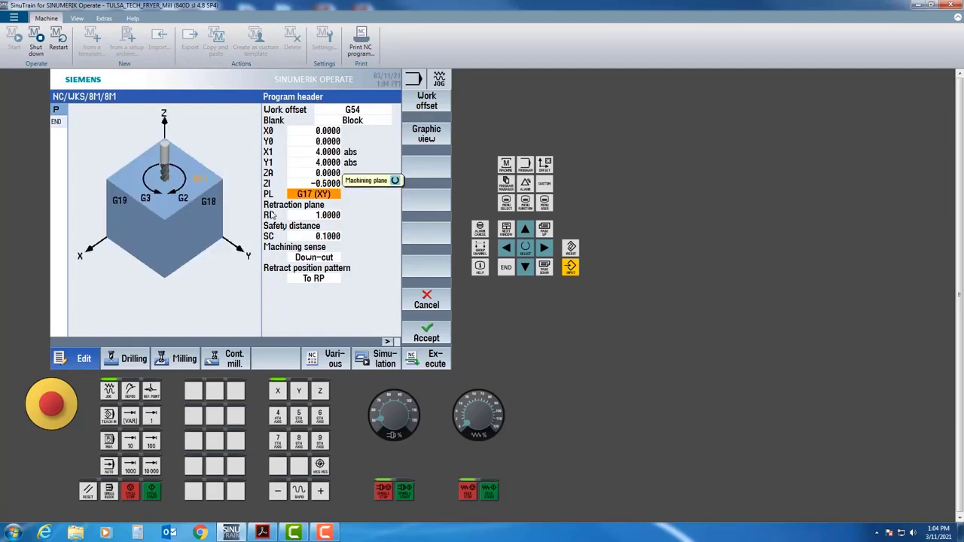
key("Down")
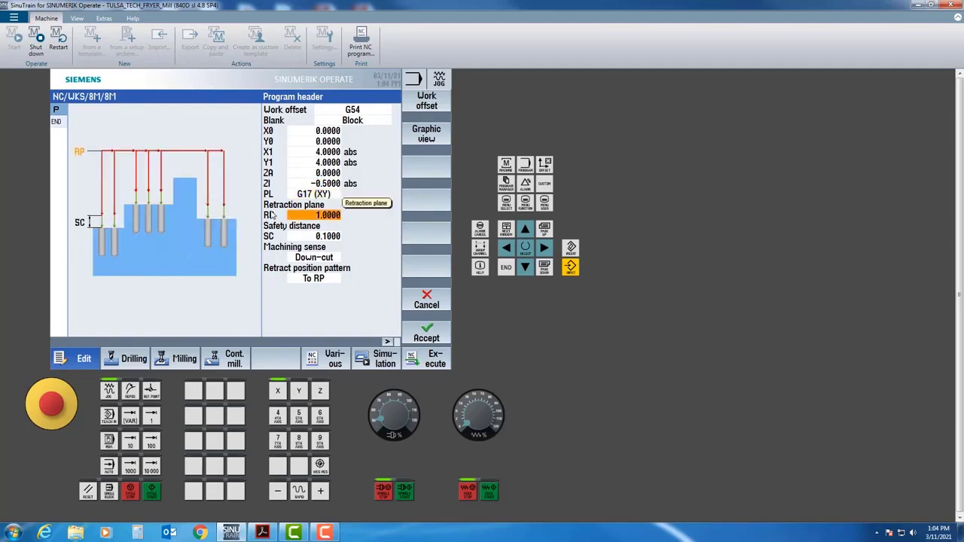
key("Down")
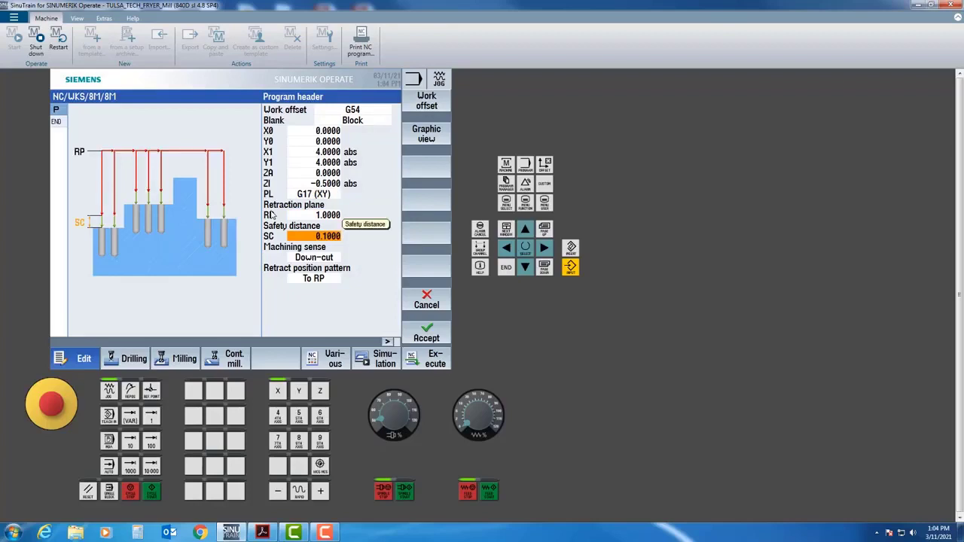
key("Down")
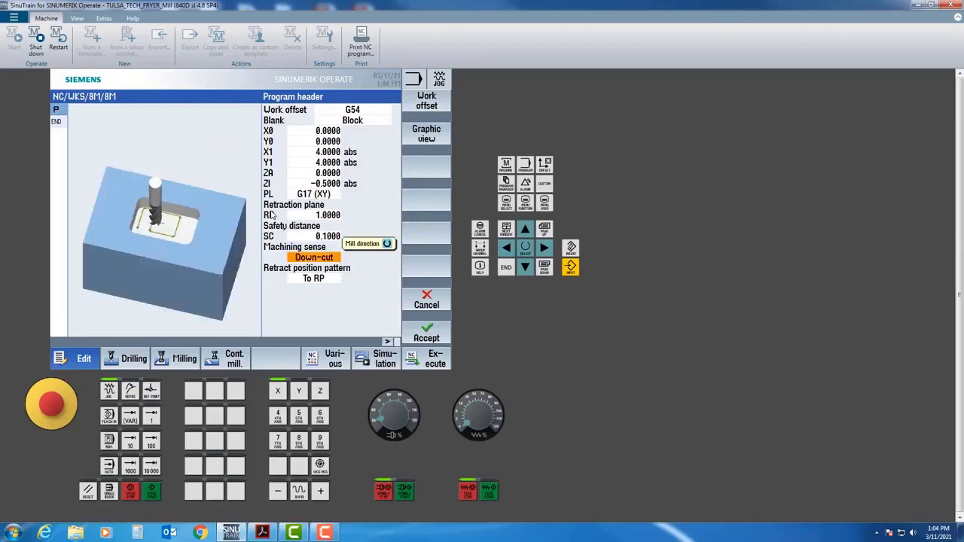
key("Down")
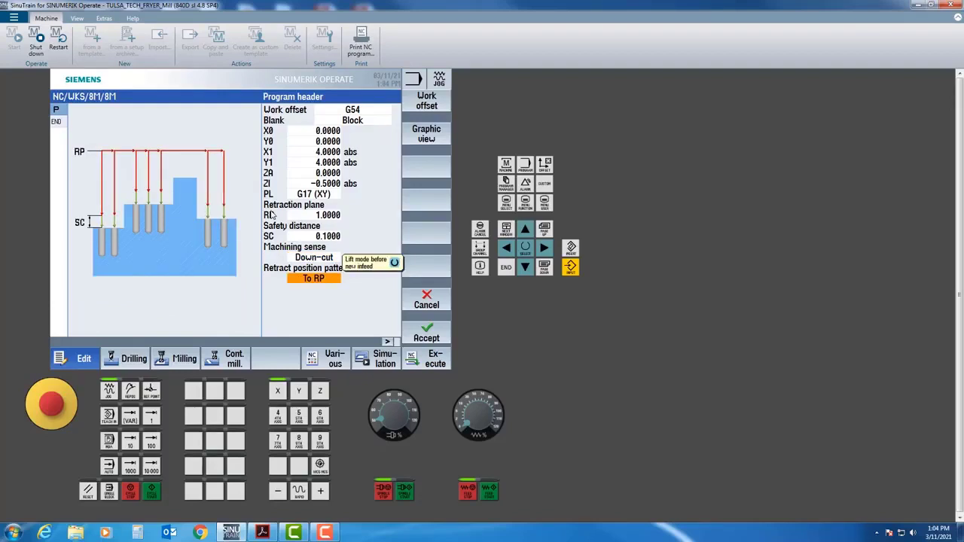
left_click(426, 335)
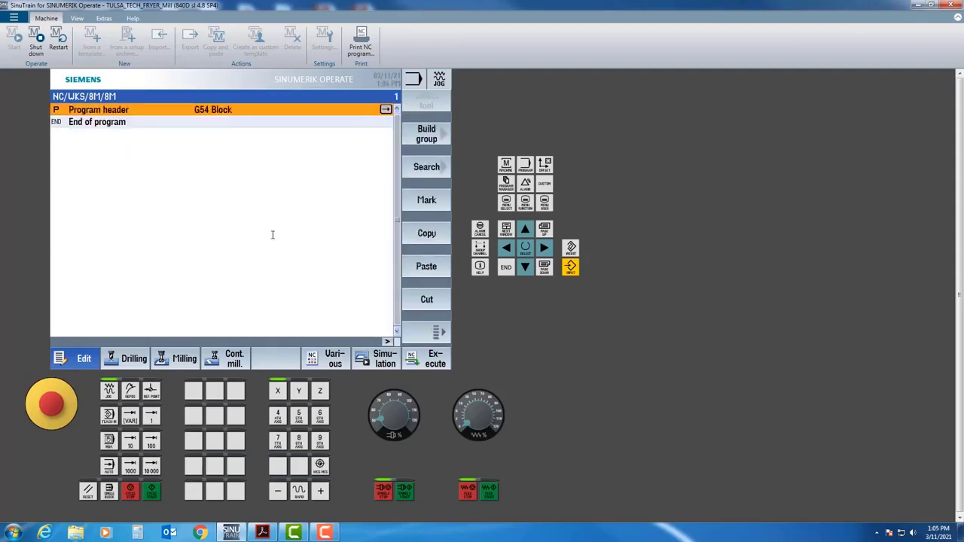
Consult the part drawing in Adobe Acrobat, return to SinuTrain, and start a face milling operation with tool 1 from the tool list
left_click(261, 532)
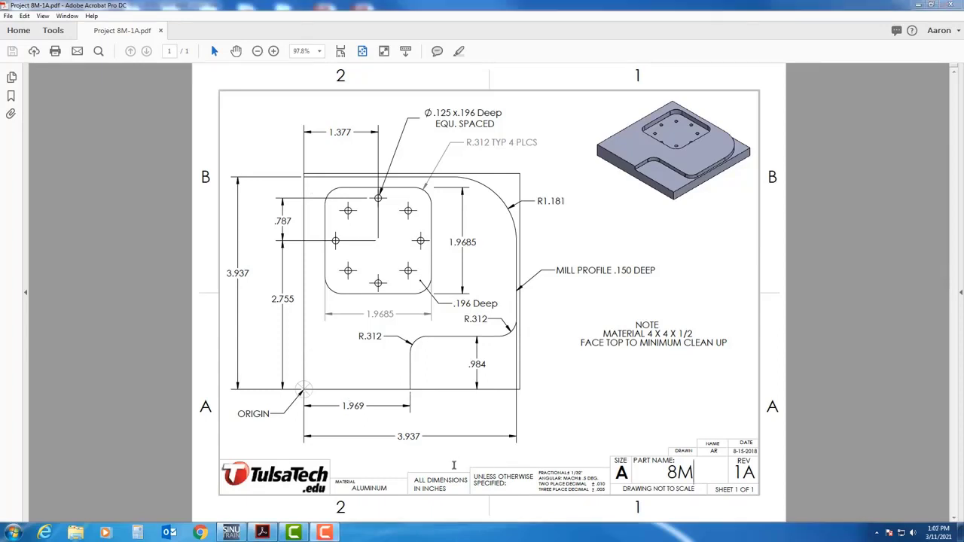
left_click(234, 533)
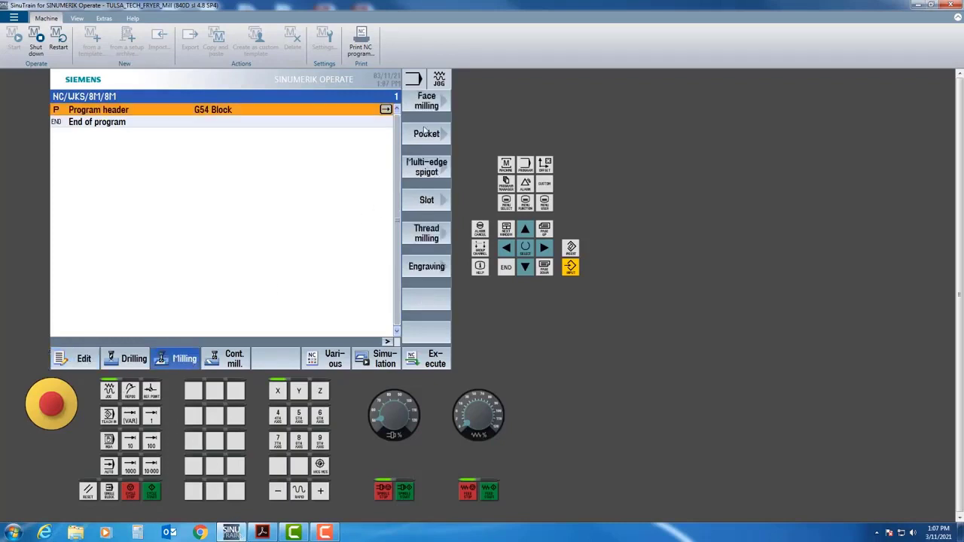
left_click(434, 105)
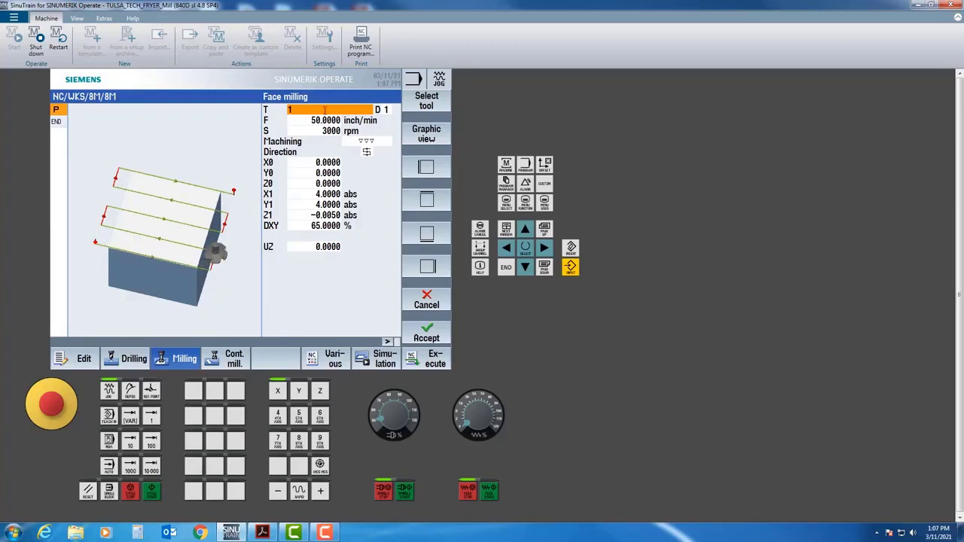
left_click(426, 104)
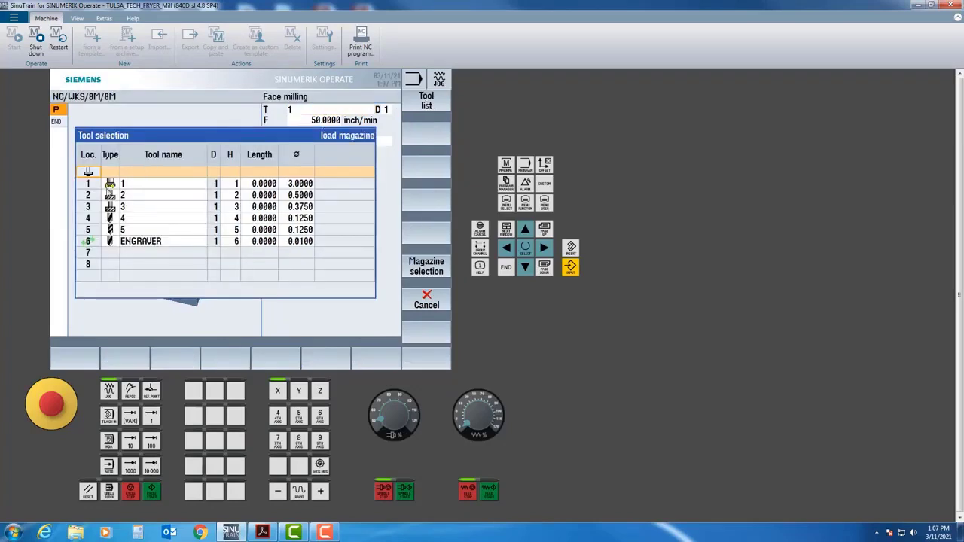
left_click(126, 185)
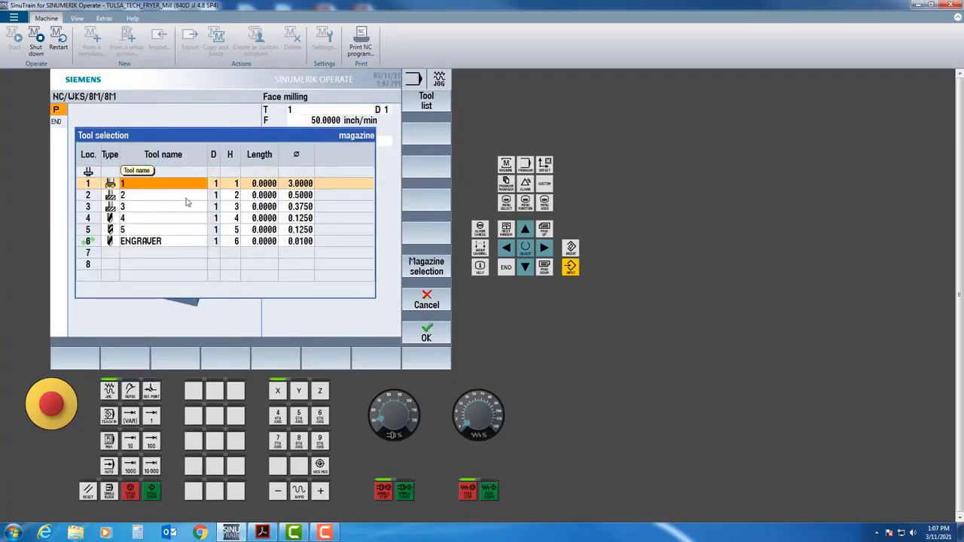
left_click(425, 335)
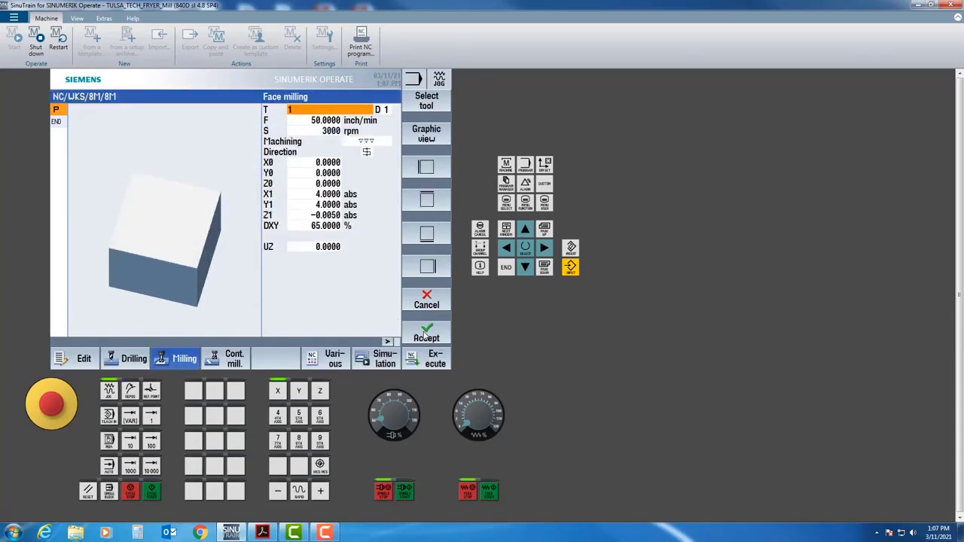
Check the face milling feedrate and set the spindle speed S to 3000 rpm
key("Down")
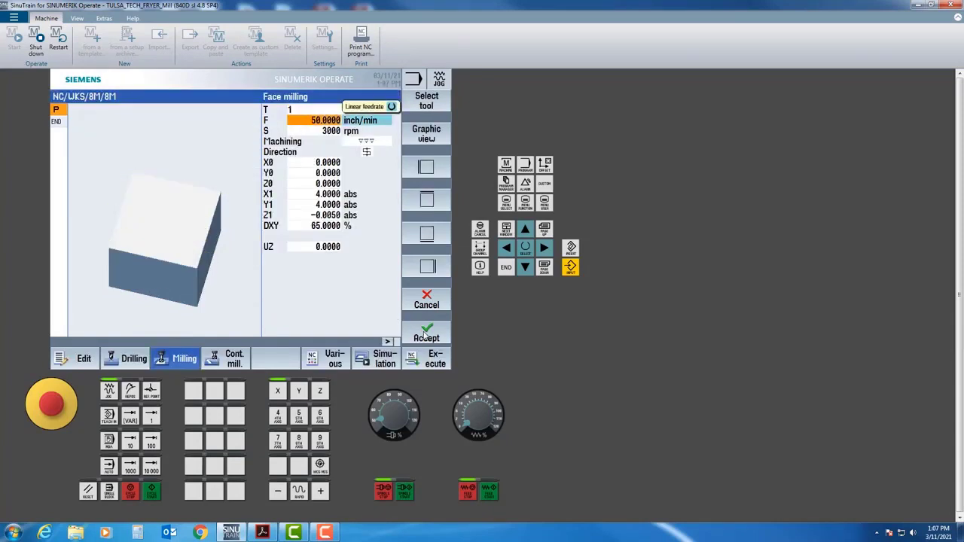
key("Down")
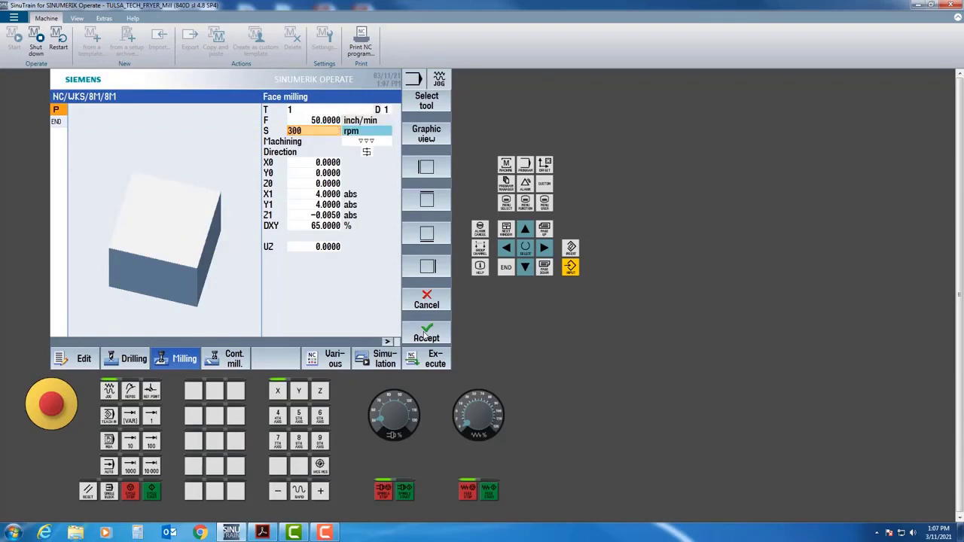
key("Down")
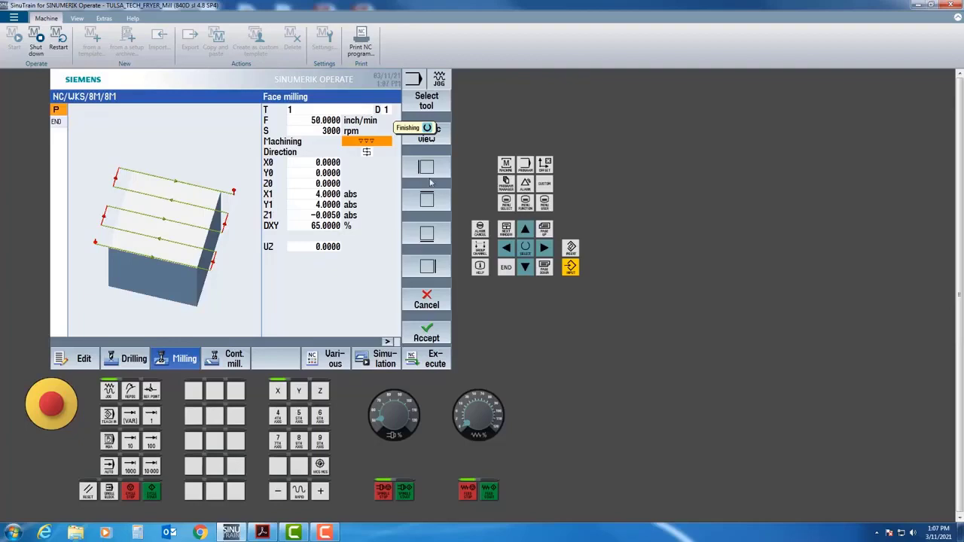
Set the face milling operation to finishing with the alternating back-and-forth direction along X
left_click(369, 143)
left_click(371, 152)
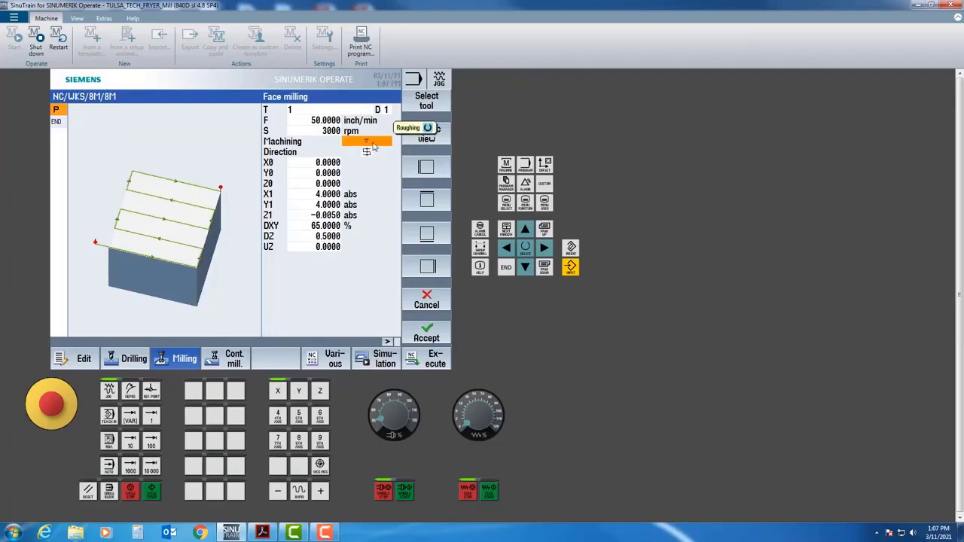
left_click(373, 145)
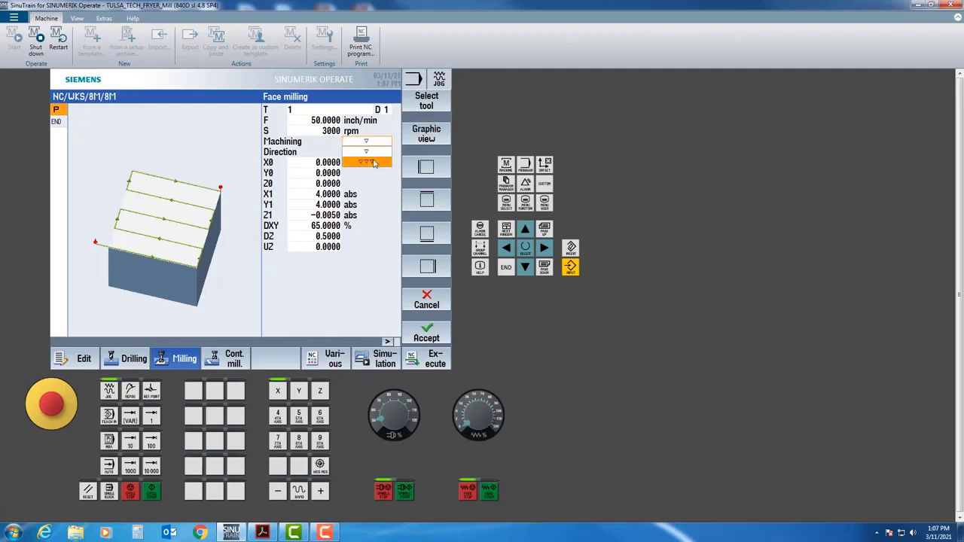
left_click(373, 163)
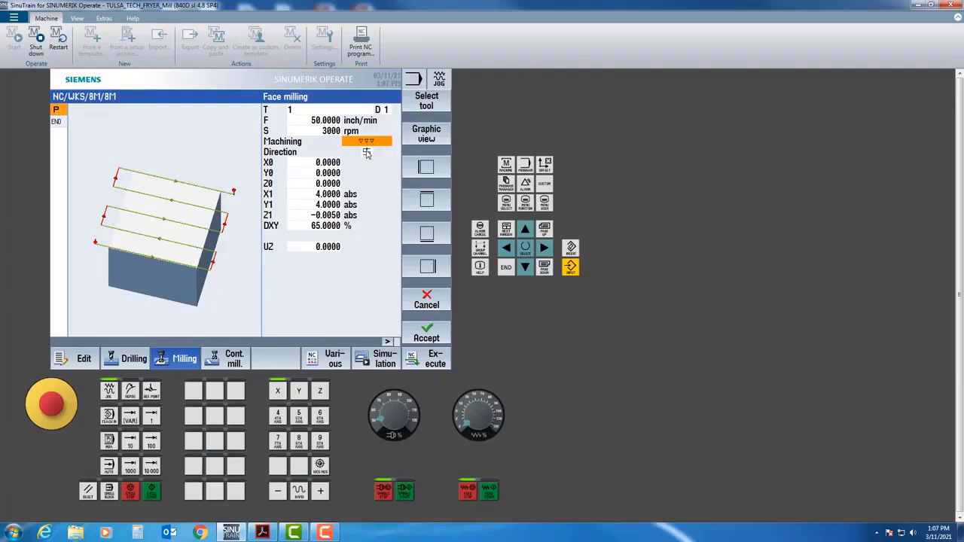
left_click(367, 153)
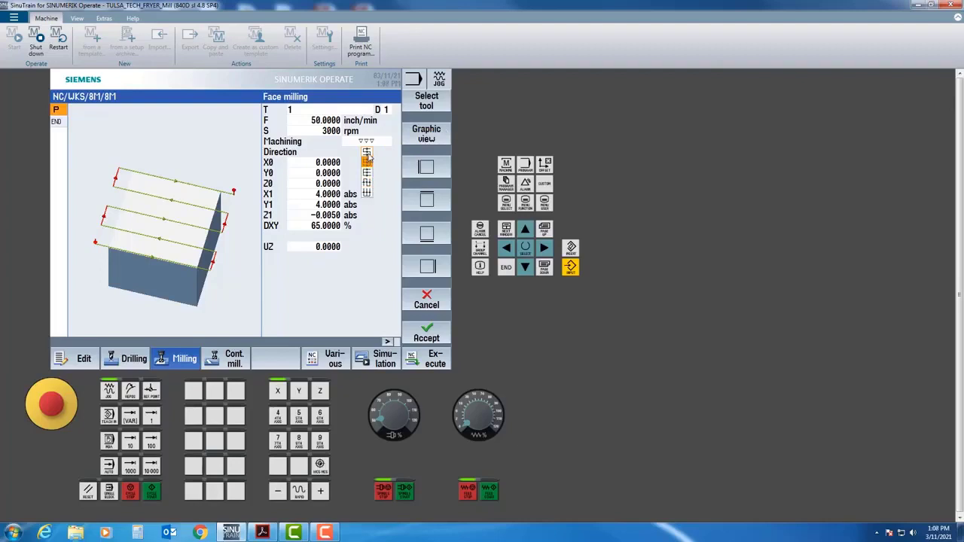
left_click(369, 161)
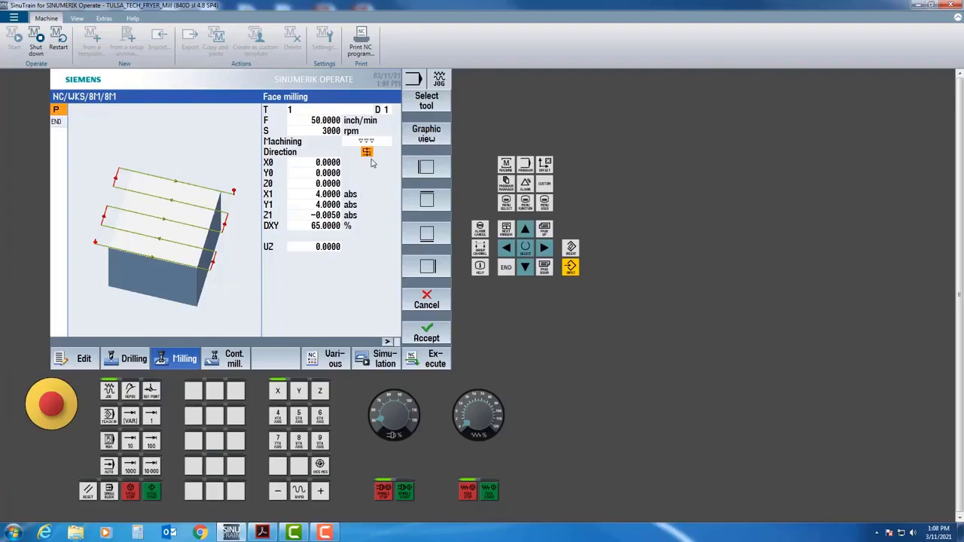
Check the face milling area's corner points X0, Y0, X1 and Y1 and the blank height Z0
key("Down")
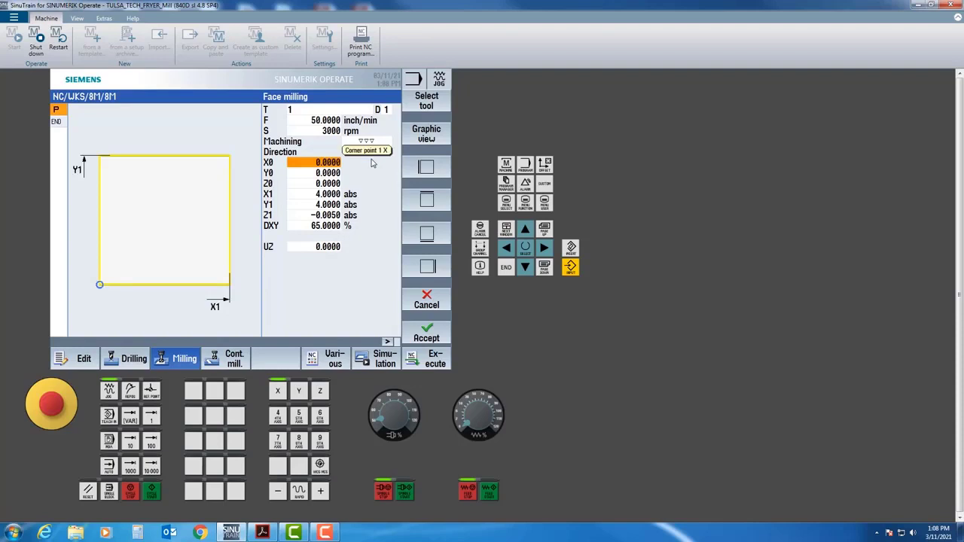
key("Down")
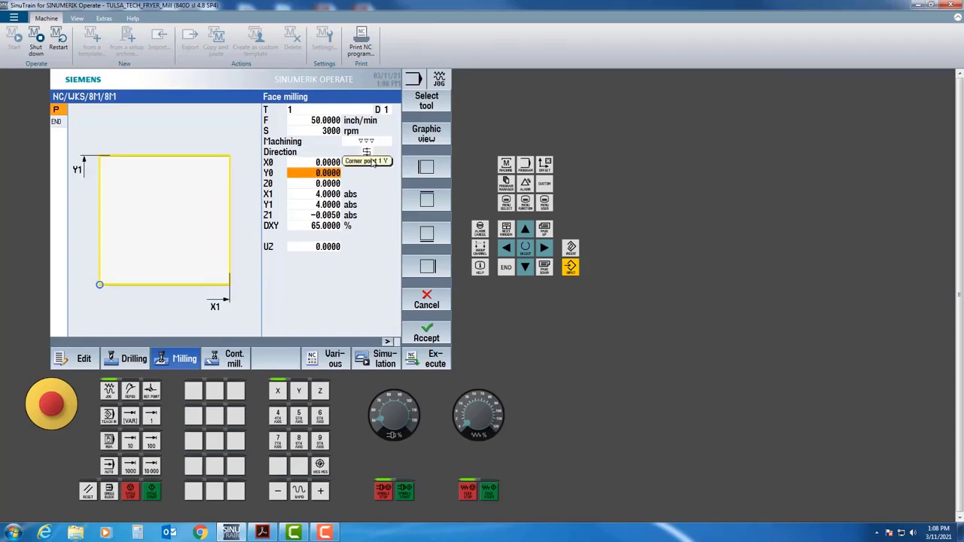
key("Down")
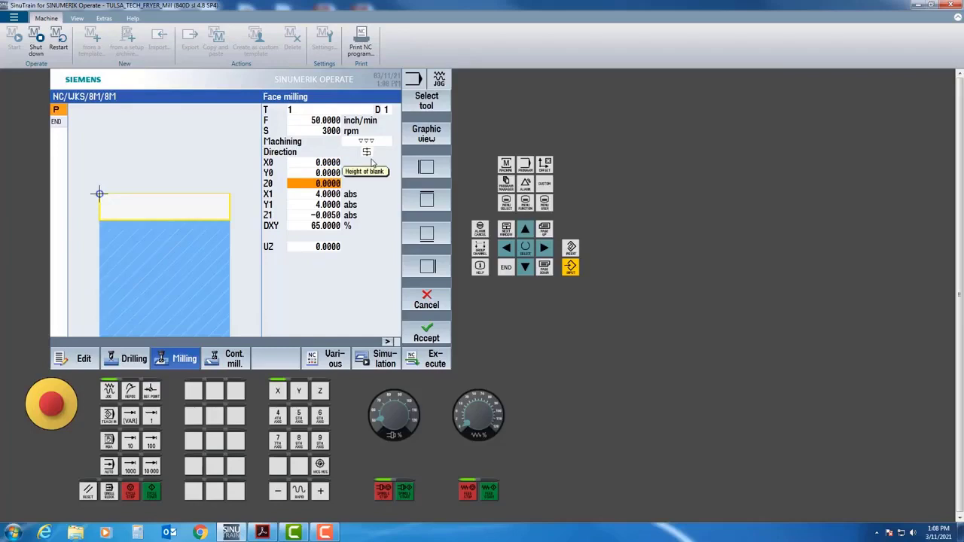
key("Down")
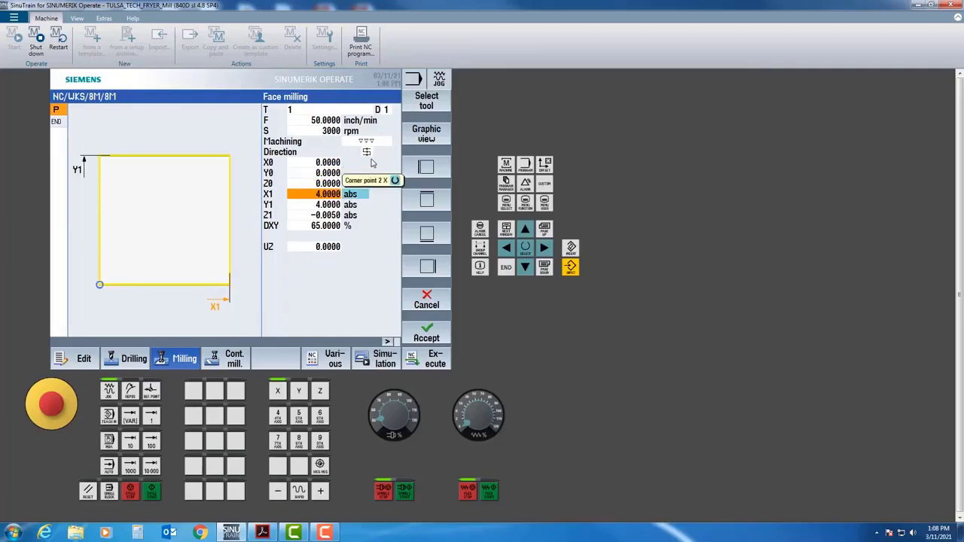
key("Down")
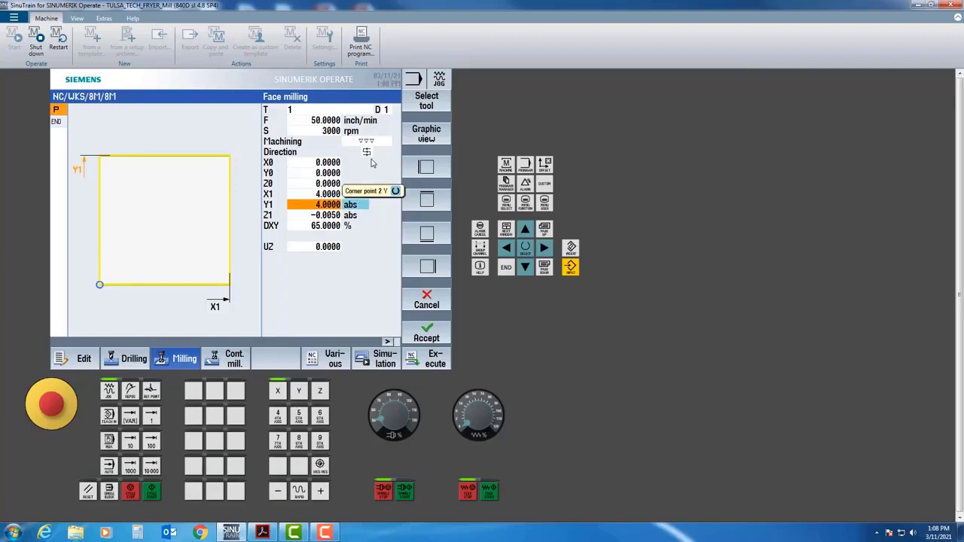
Try a finished part height Z1 of 0 and compare it with the blank height Z0
key("Down")
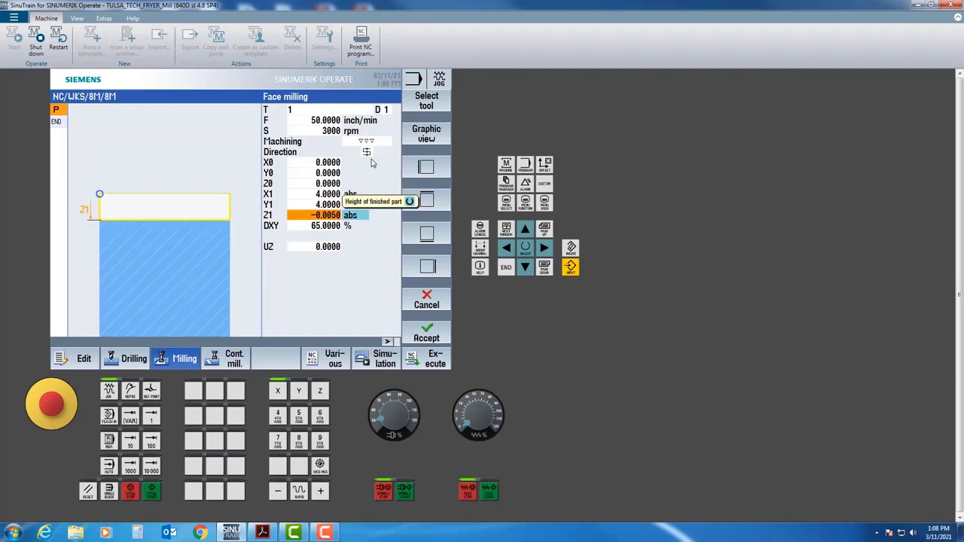
type("0")
key("Return")
key("Up")
key("Up")
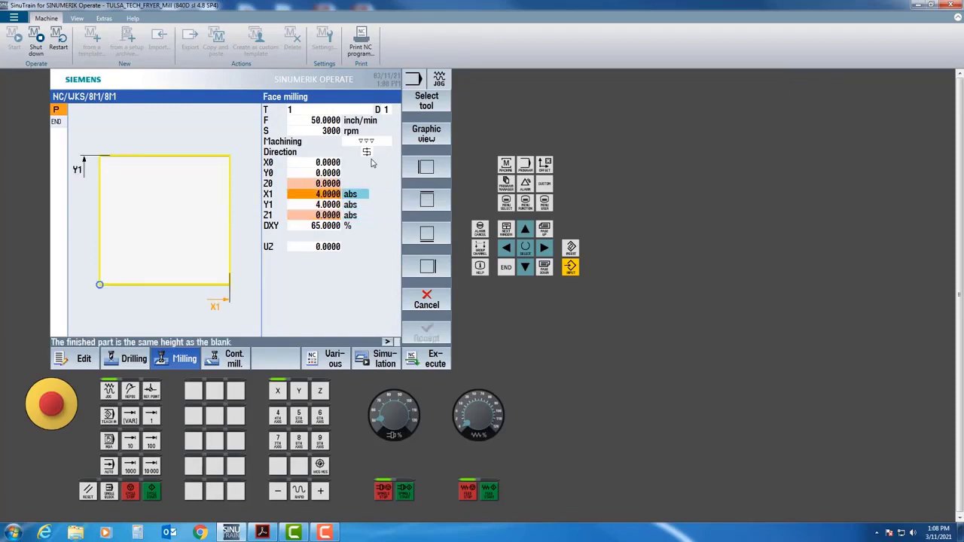
key("Up")
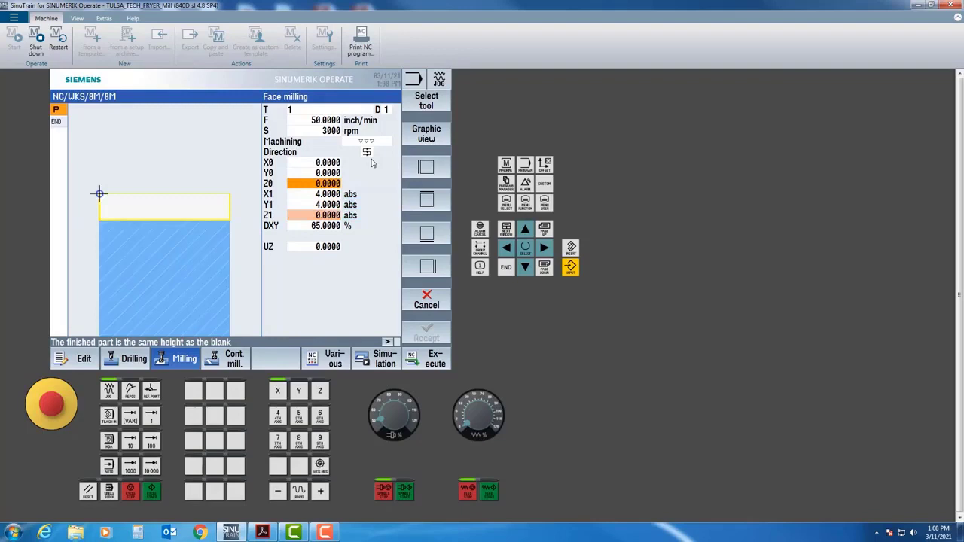
key("Down")
key("Down")
key("Down")
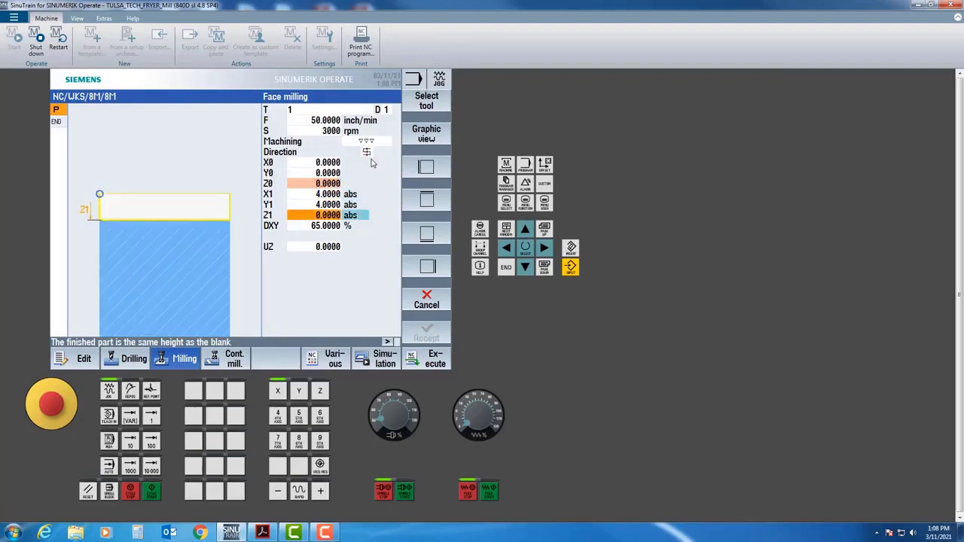
Set the finished part height Z1 of the face milling operation to -0.005 absolute
type("-")
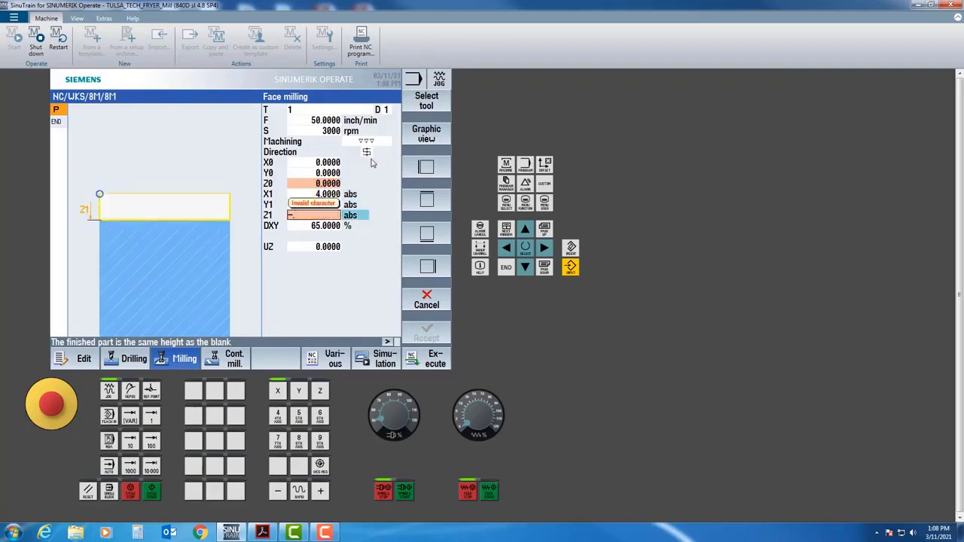
type(".005")
key("Return")
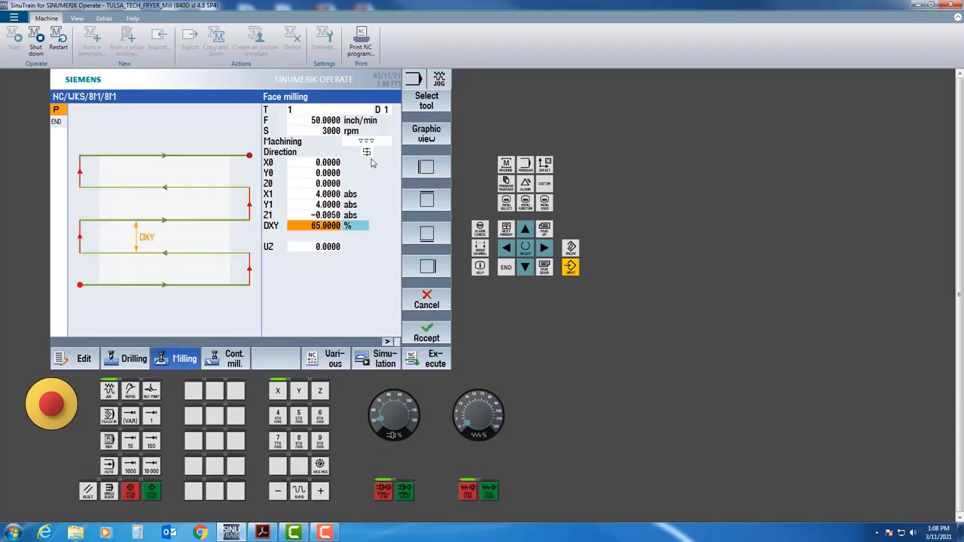
Check the plane infeed DXY and finishing allowance UZ, and accept the face milling operation
key("Up")
key("Up")
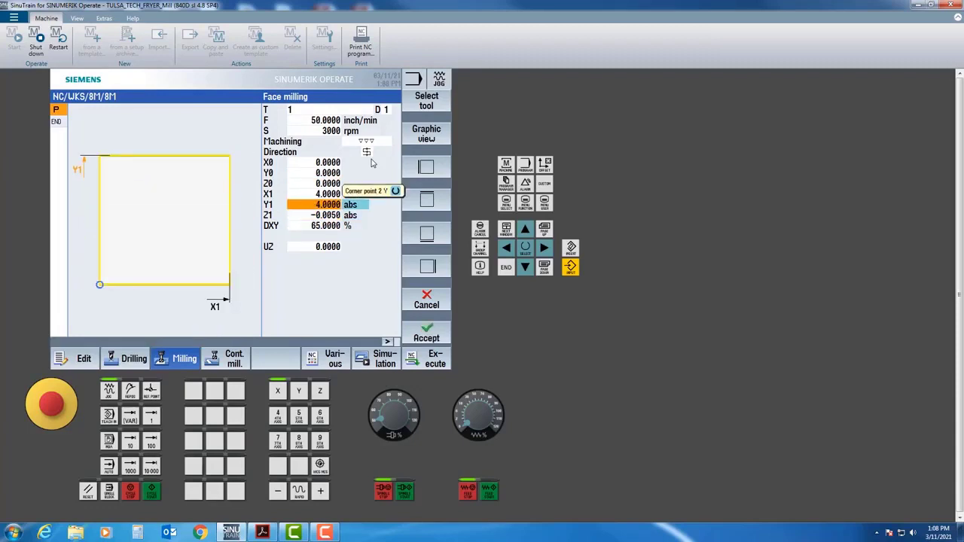
key("Down")
key("Down")
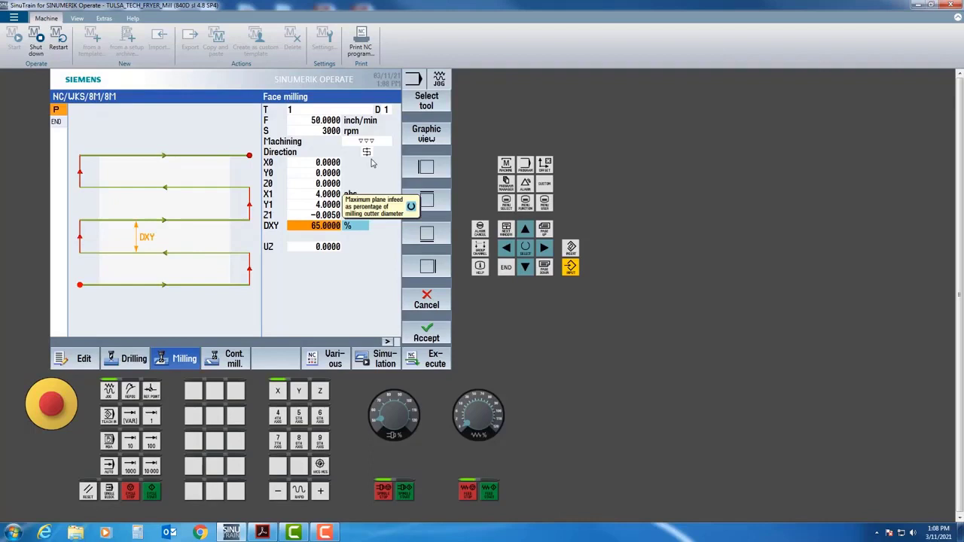
key("Down")
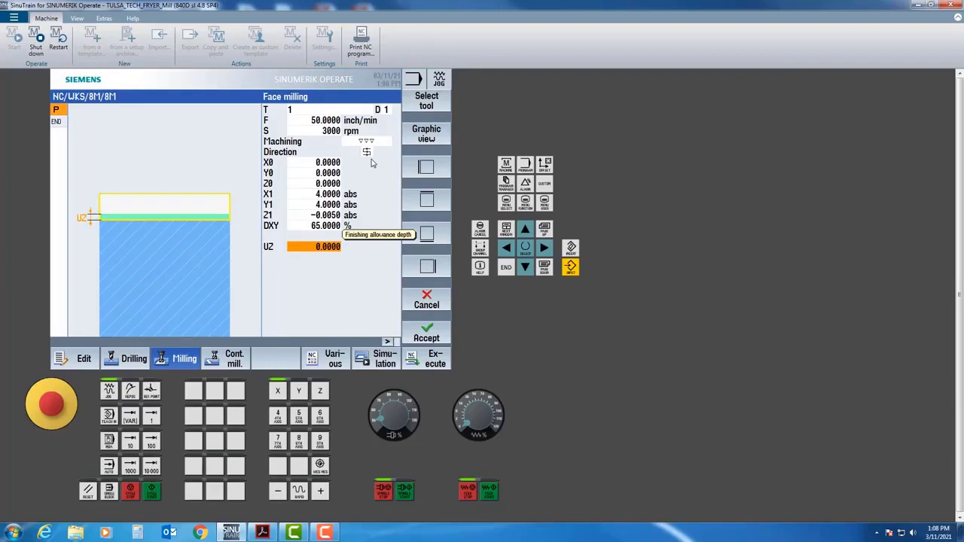
left_click(431, 340)
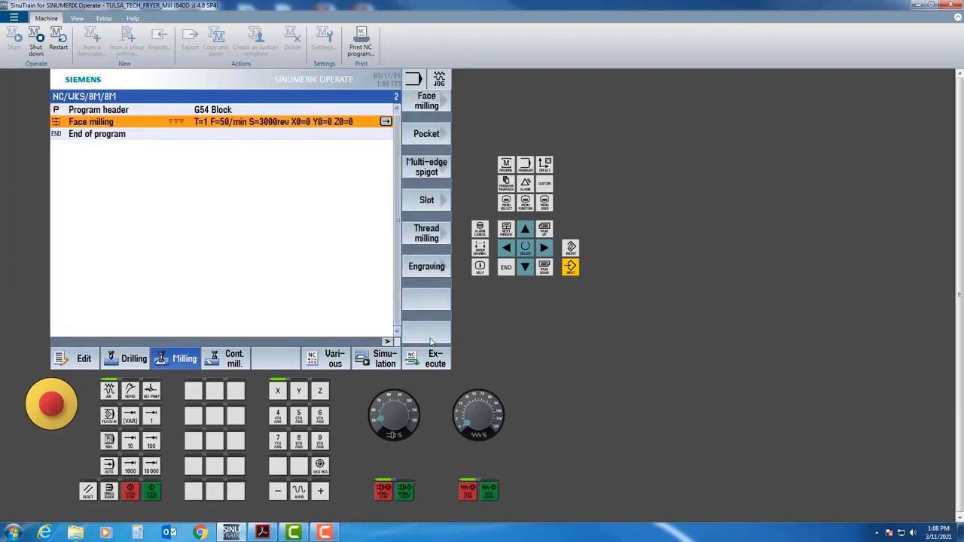
Simulate the program, inspect the face-milled part in the 3D view, and return to the program editor
left_click(382, 363)
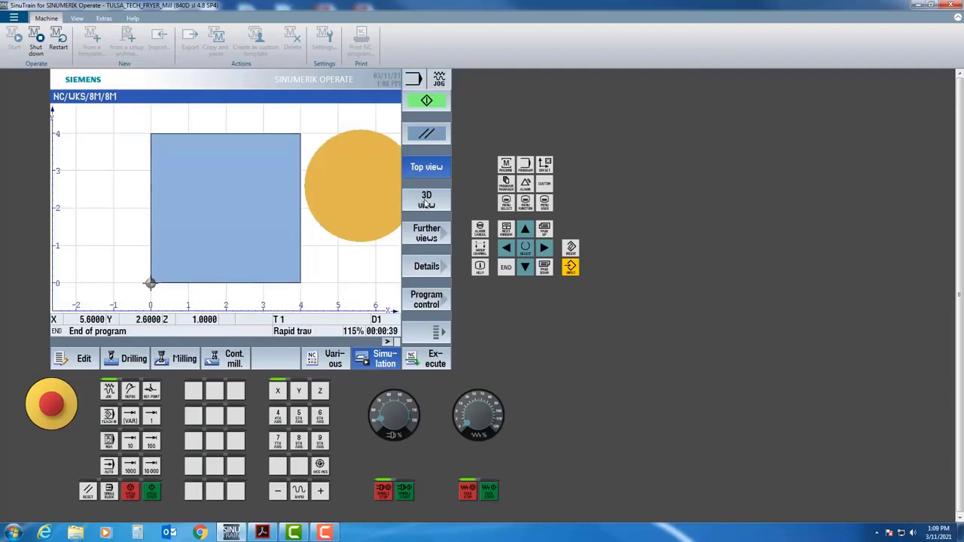
left_click(426, 202)
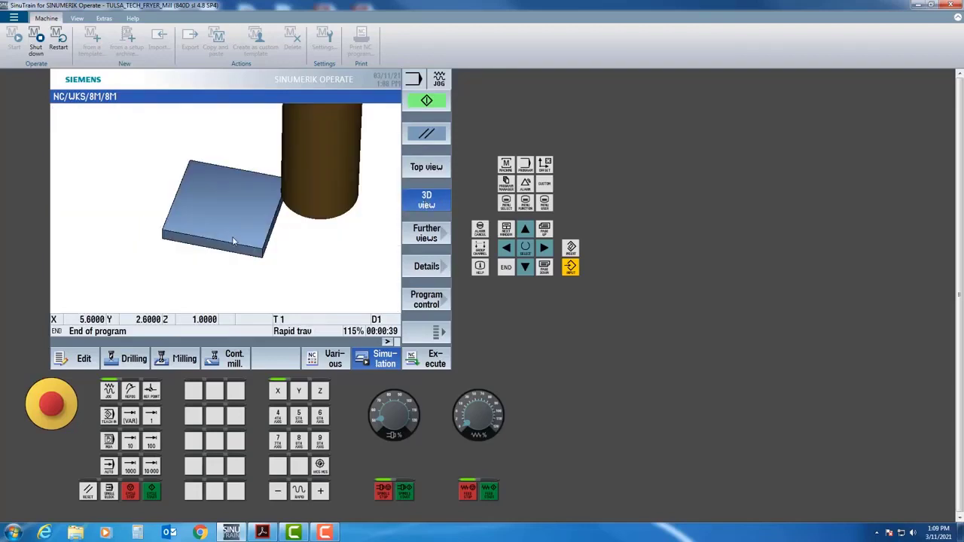
mouse_move(237, 239)
left_mouse_down()
mouse_move(317, 198)
mouse_move(210, 258)
mouse_move(253, 228)
mouse_move(251, 239)
left_mouse_up()
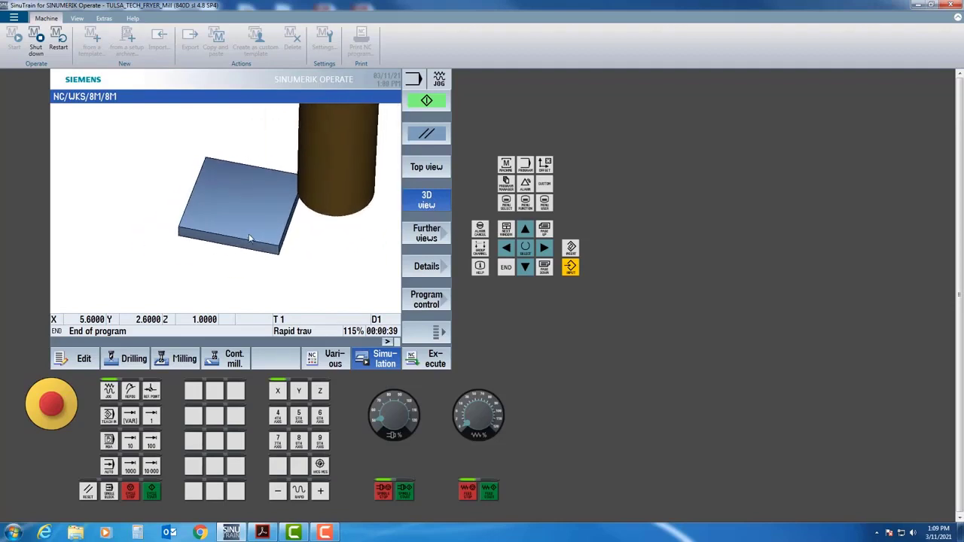
scroll(242, 226, "up", 4)
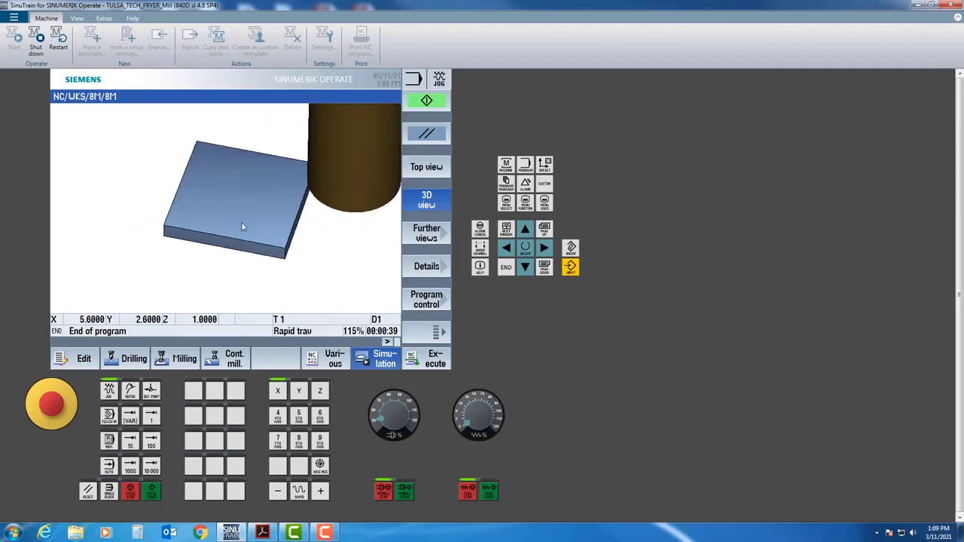
scroll(242, 227, "down", 2)
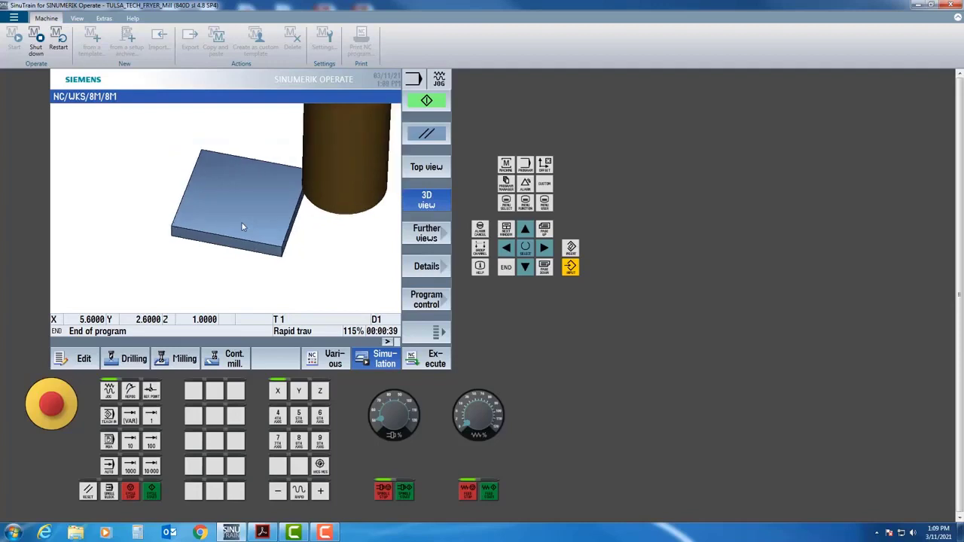
mouse_move(242, 223)
middle_mouse_down()
mouse_move(271, 228)
mouse_move(241, 221)
mouse_move(250, 233)
middle_mouse_up()
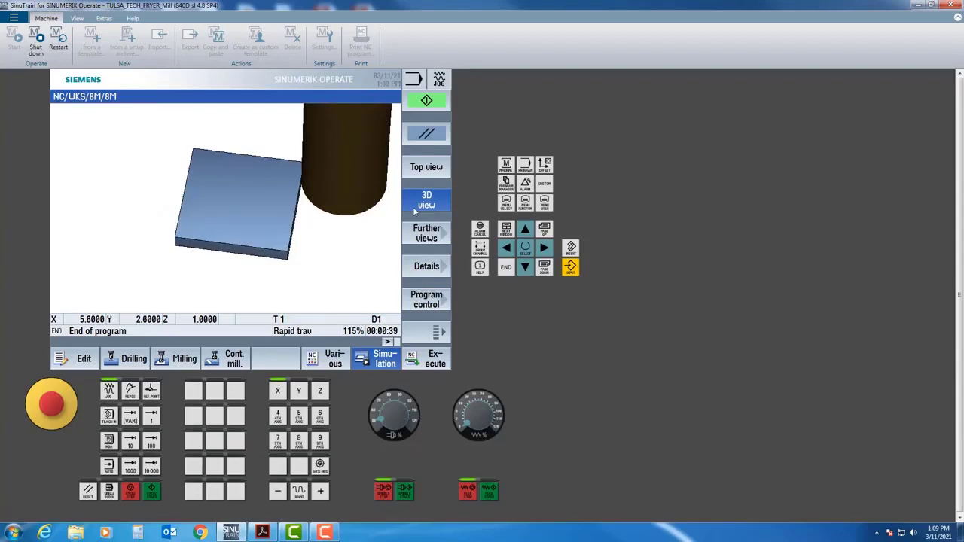
left_click(385, 364)
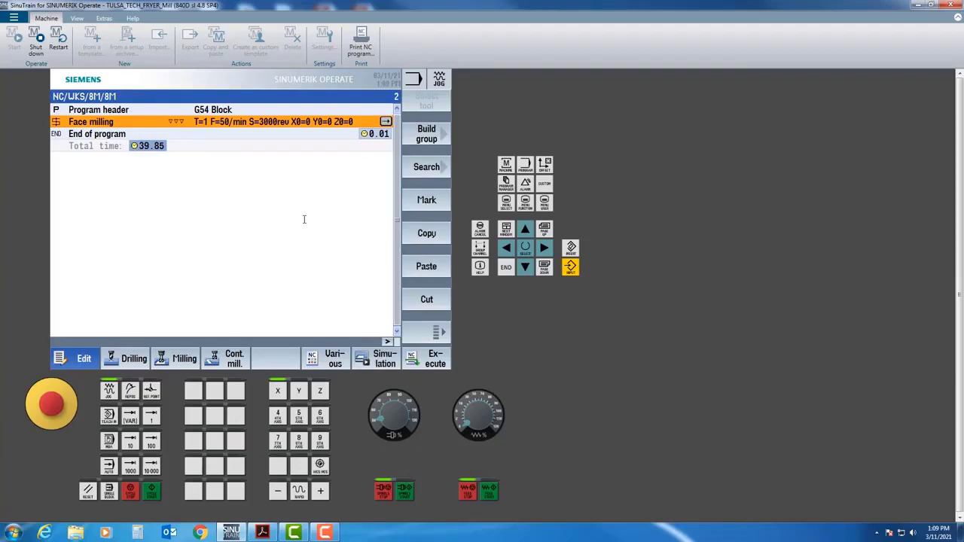
Consult the part drawing, and create a milling contour named BOSS starting at X 0, Y 0 in the G17 (XY) plane
left_click(264, 533)
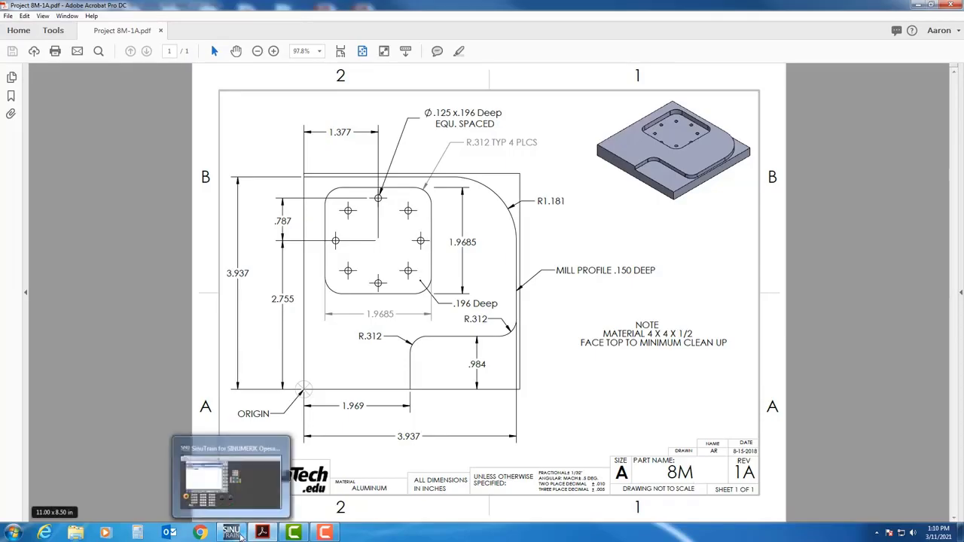
left_click(240, 533)
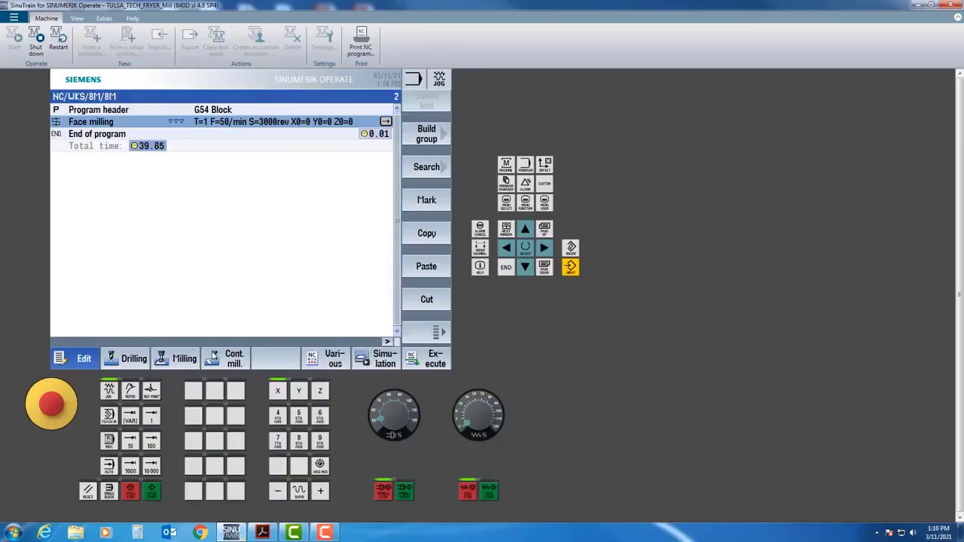
left_click(225, 358)
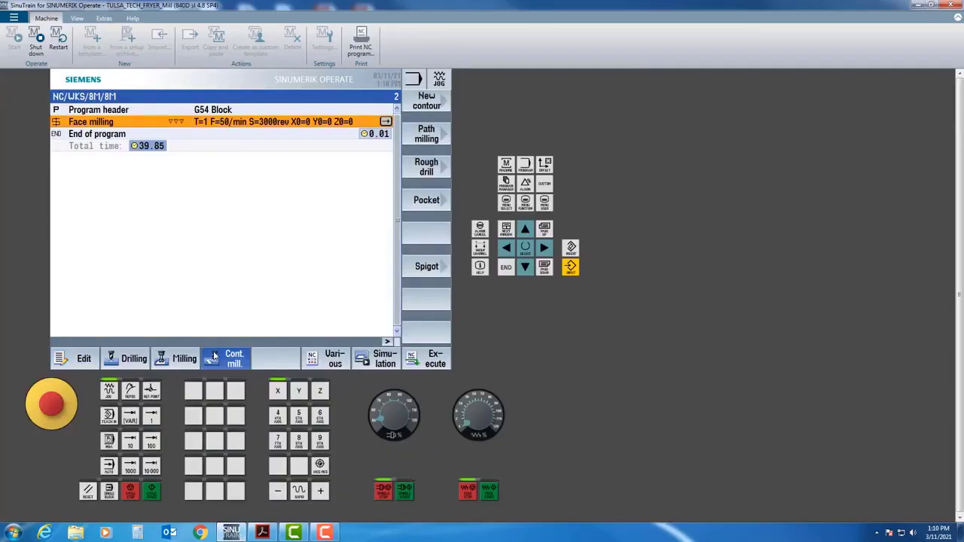
left_click(419, 107)
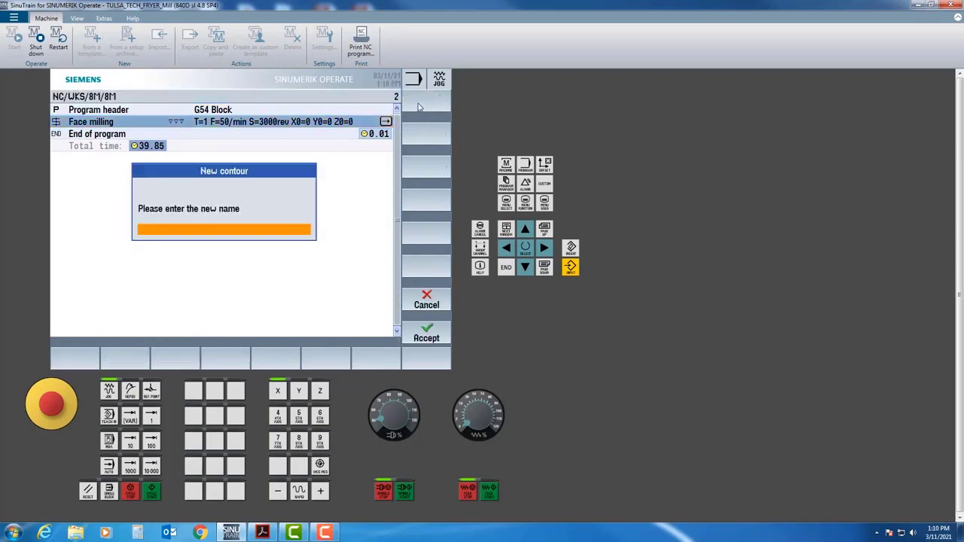
type("BOS")
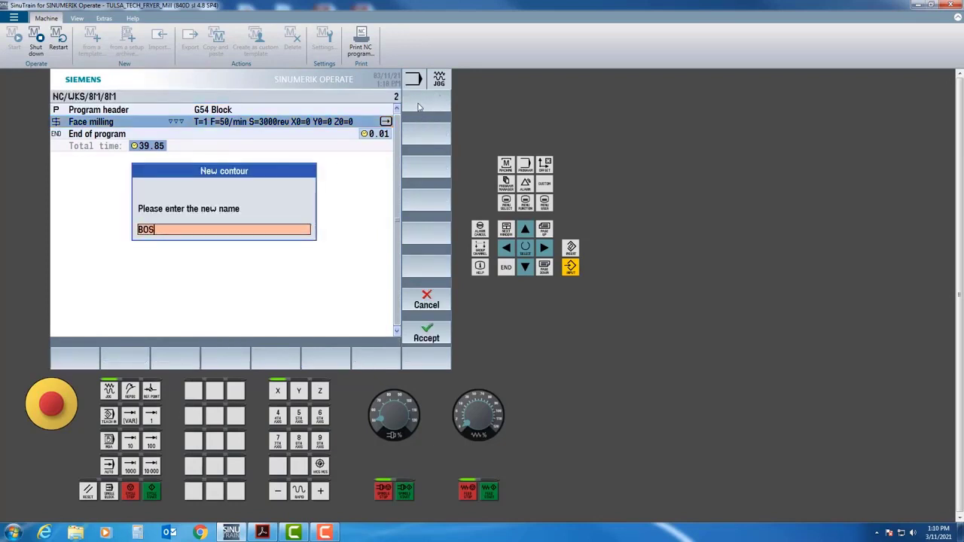
type("S")
key("Return")
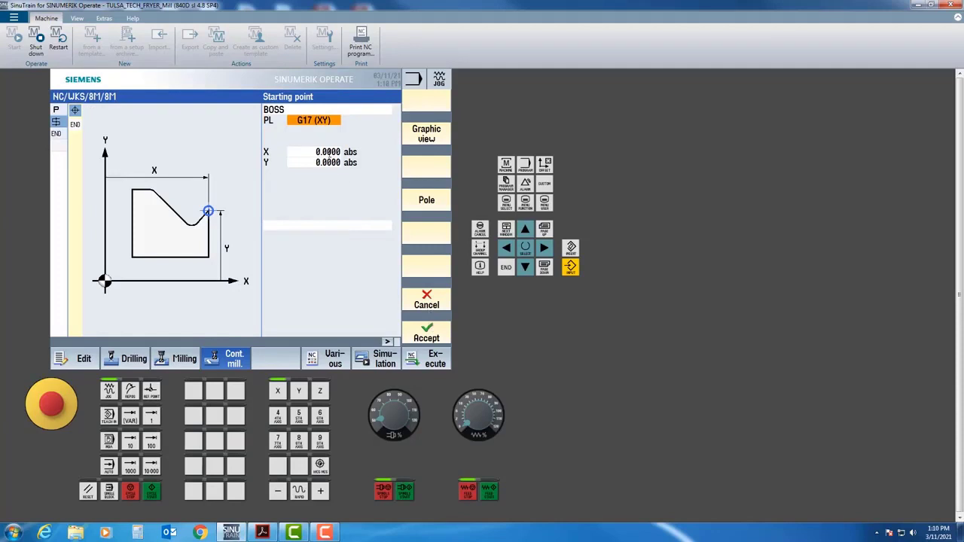
left_click(435, 338)
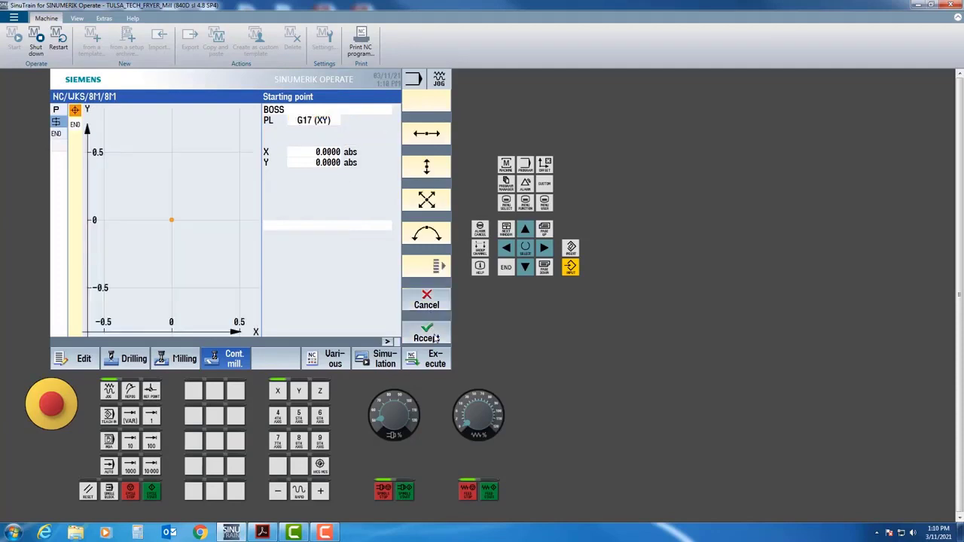
Add a vertical line from the contour's starting point to Y 3.937 absolute
left_click(425, 168)
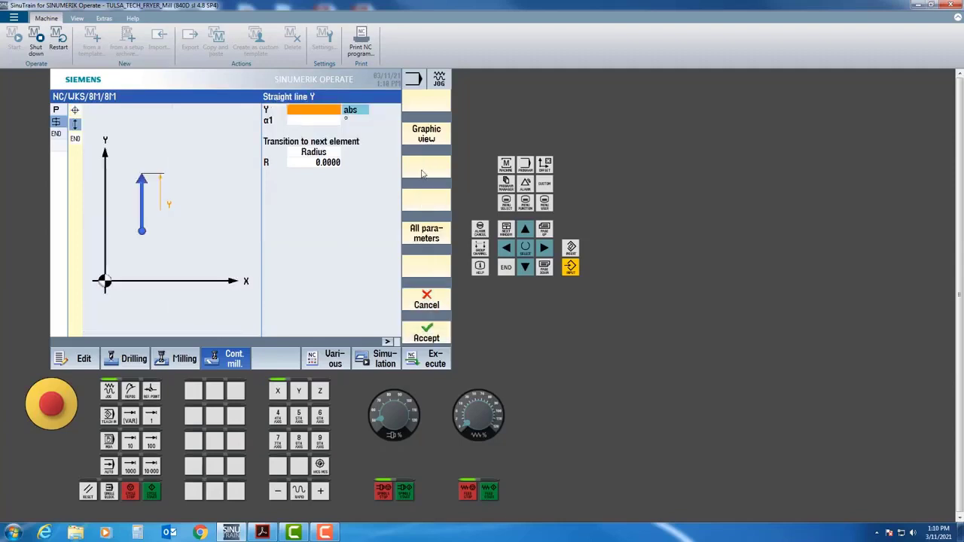
type("3.937")
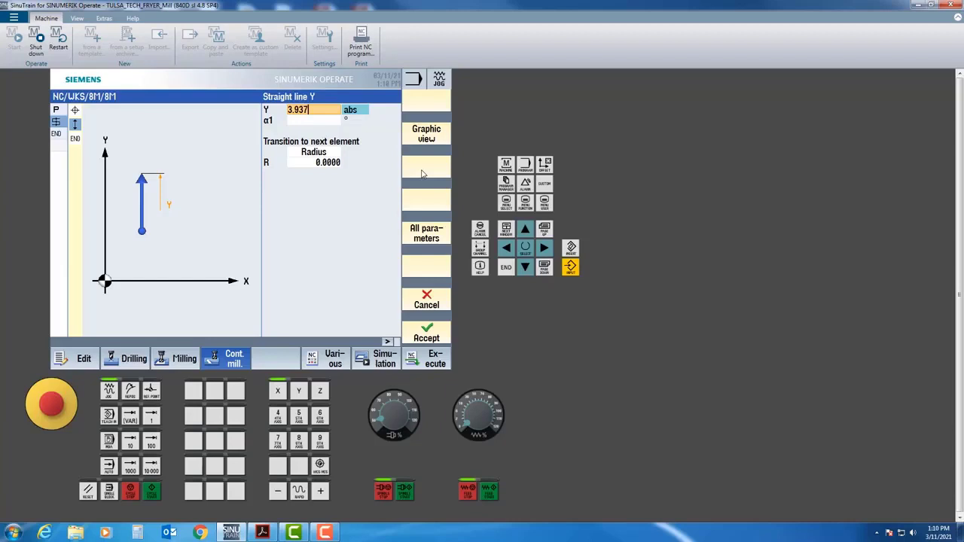
key("Return")
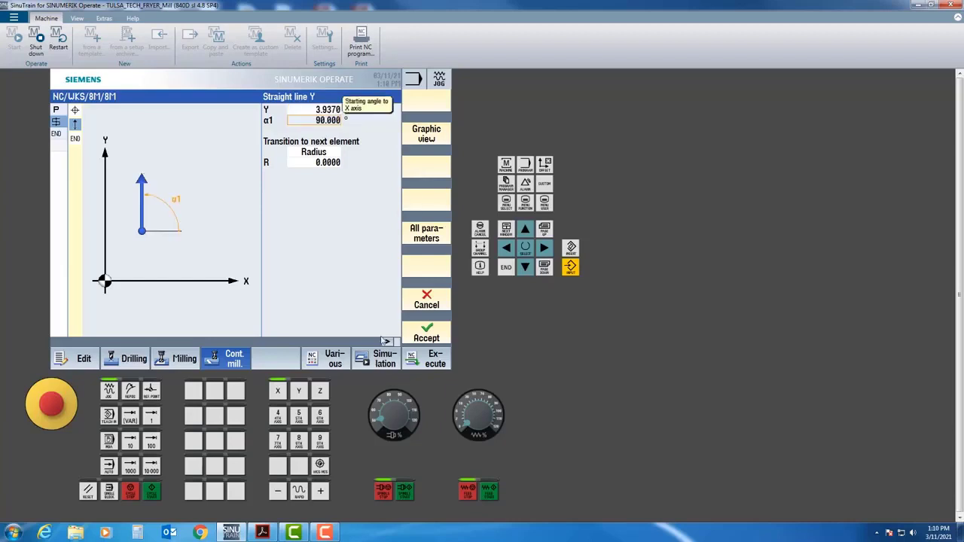
left_click(417, 340)
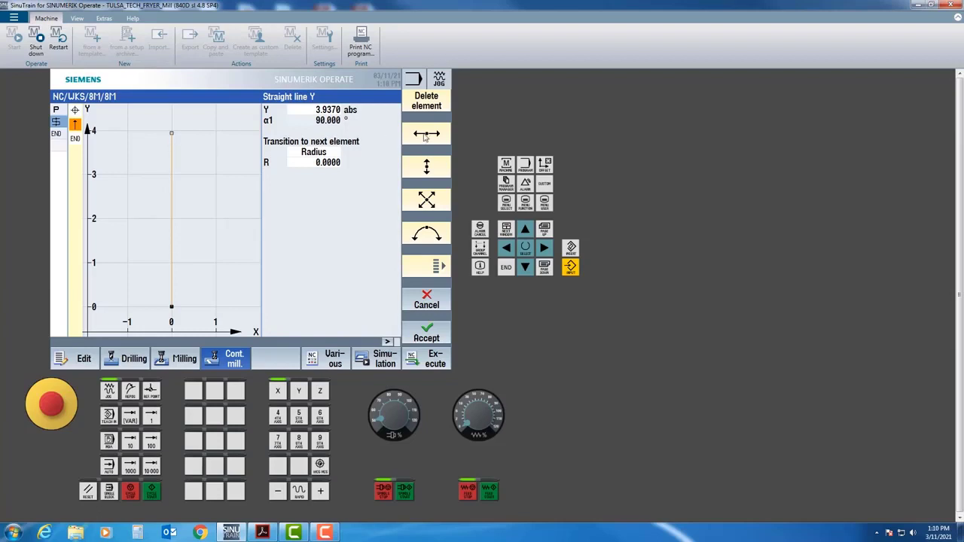
Add a horizontal line along the profile's upper edge to X 3.937-1.181 absolute, and accept the element
left_click(425, 135)
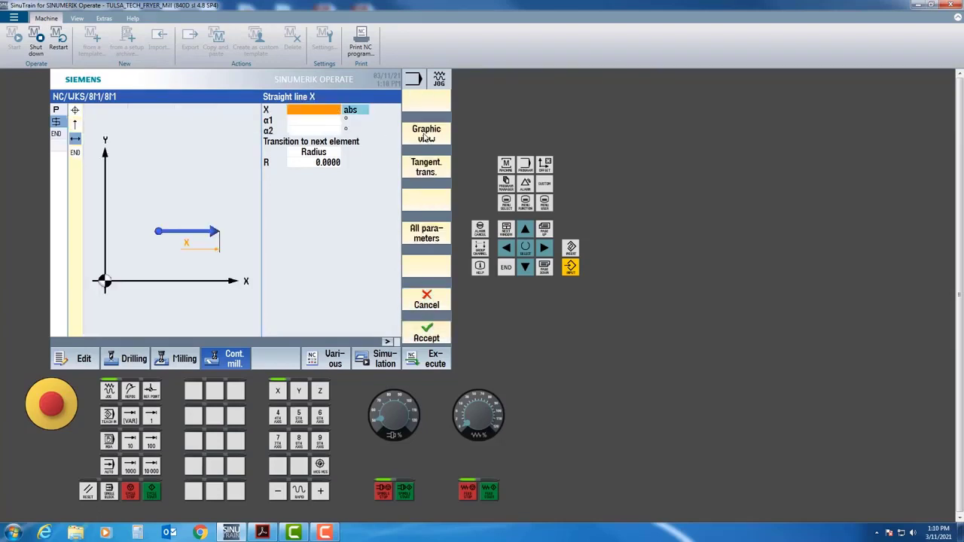
type("3.9")
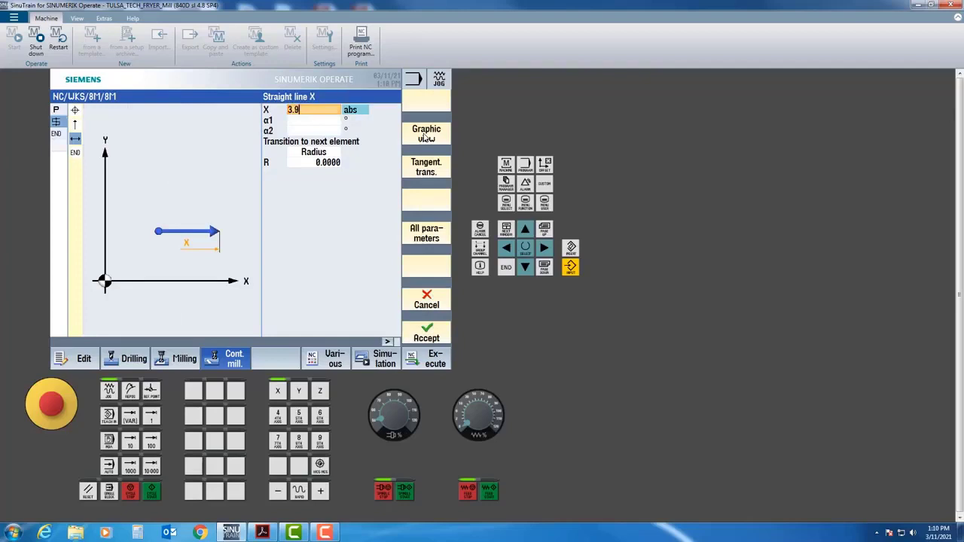
type("37")
type("-1.181")
key("Return")
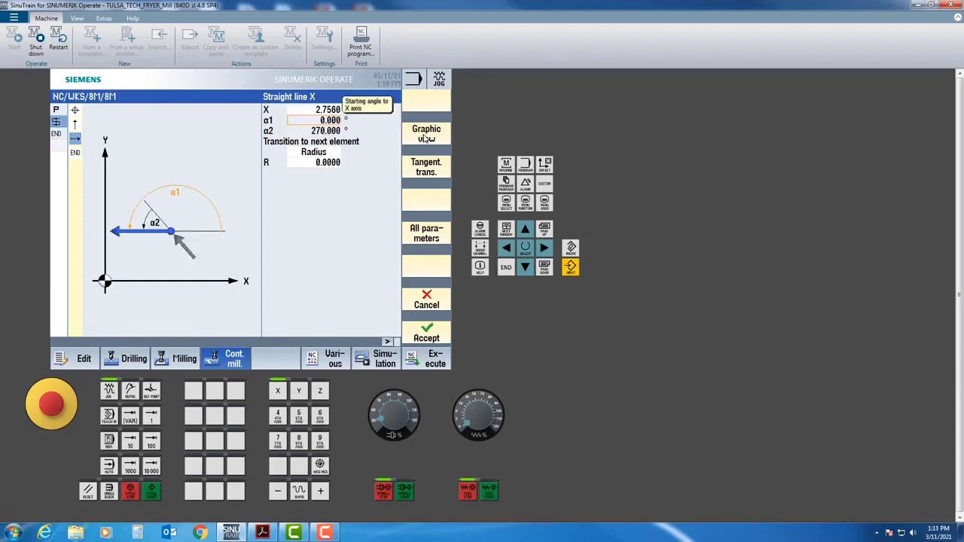
left_click(424, 338)
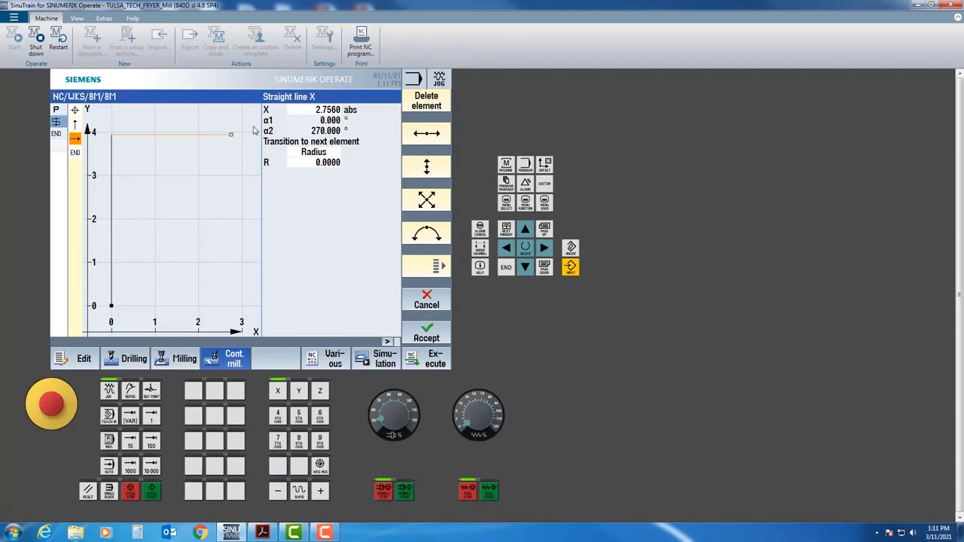
left_click(322, 110)
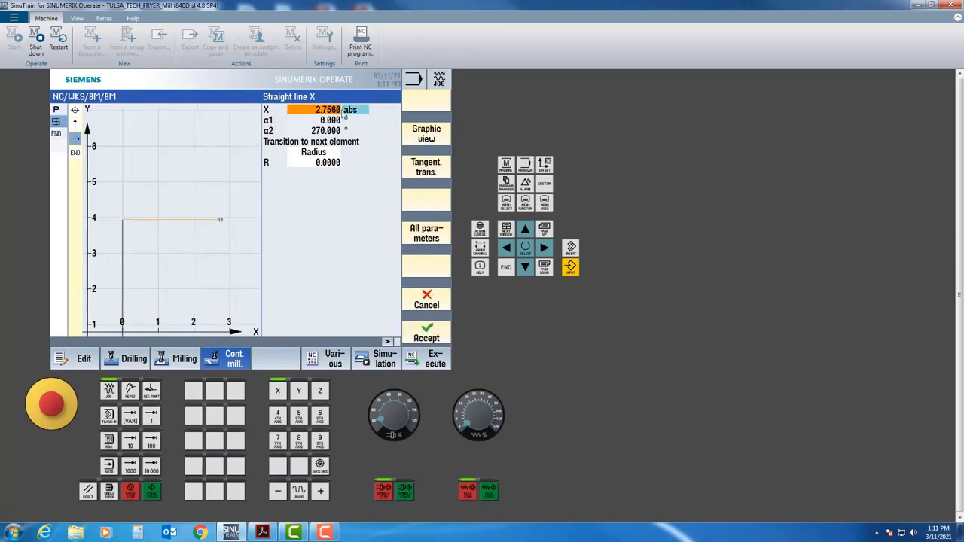
left_click(426, 334)
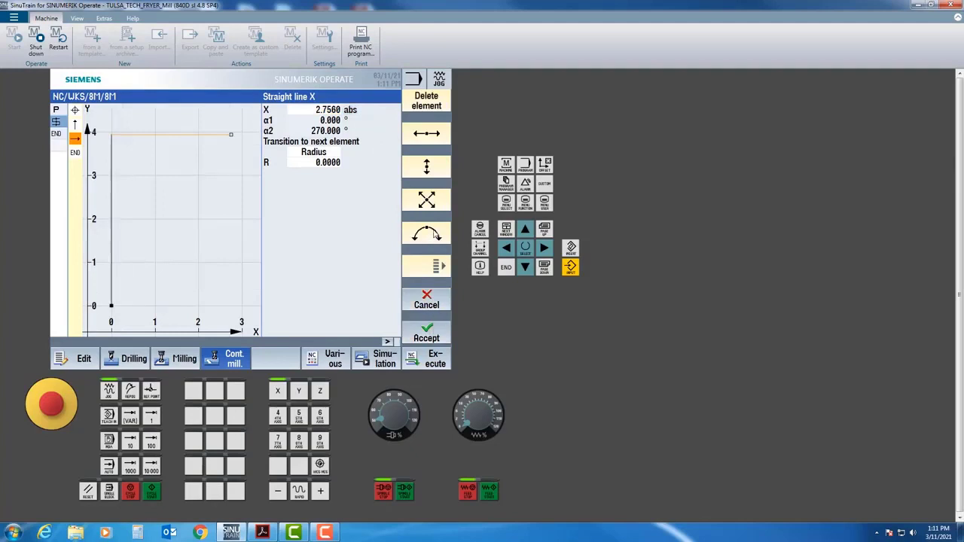
Add a clockwise arc from the end of the horizontal line to X 3.937 and Y 3.937-1.181 absolute
left_click(435, 235)
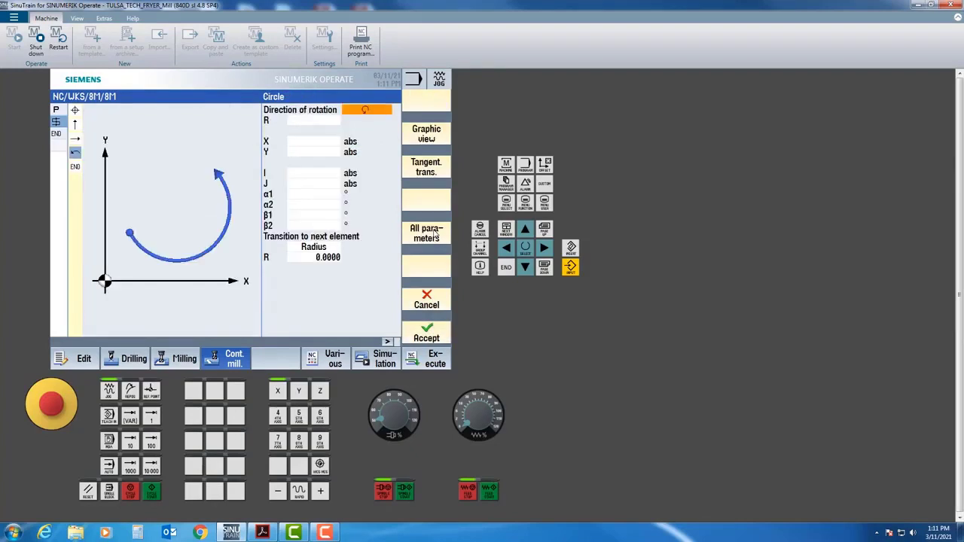
left_click(369, 111)
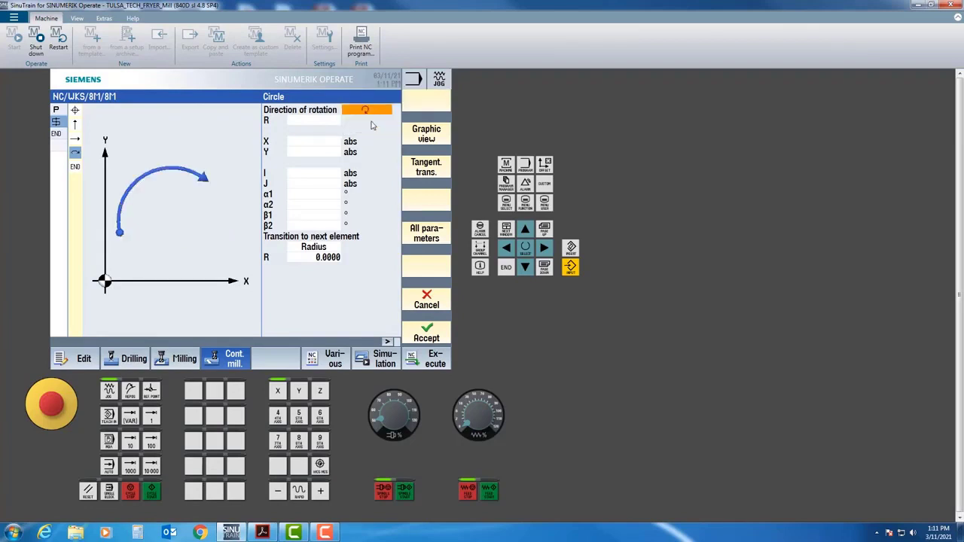
left_click(308, 142)
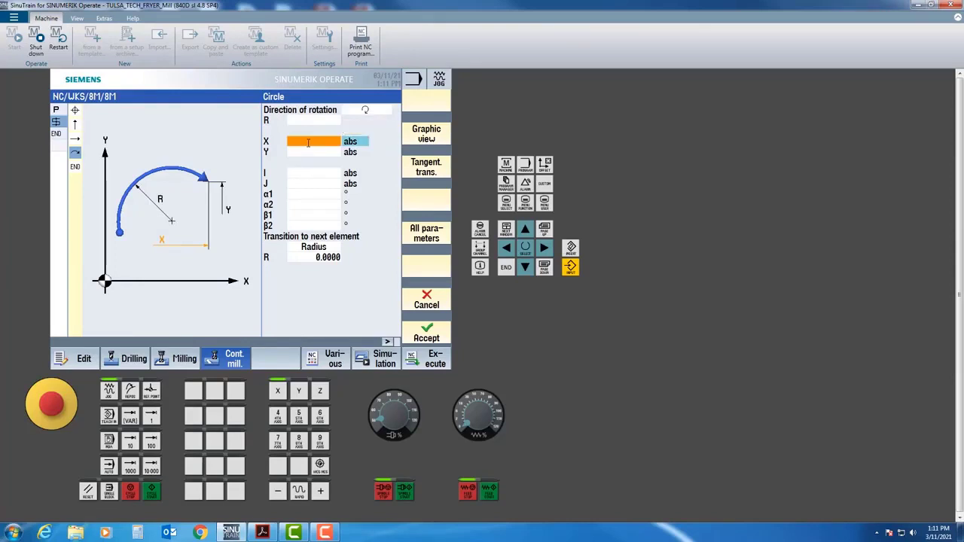
type("3.")
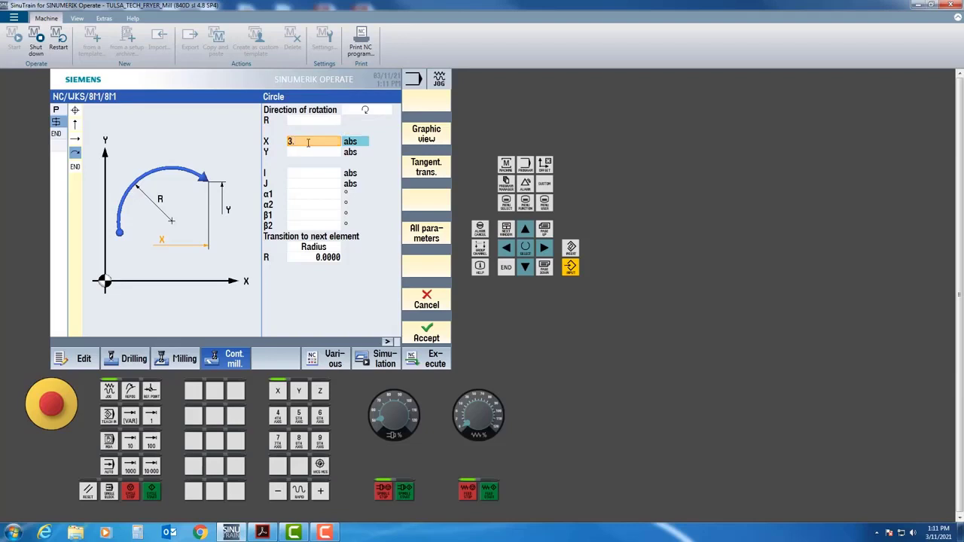
type("937")
key("Return")
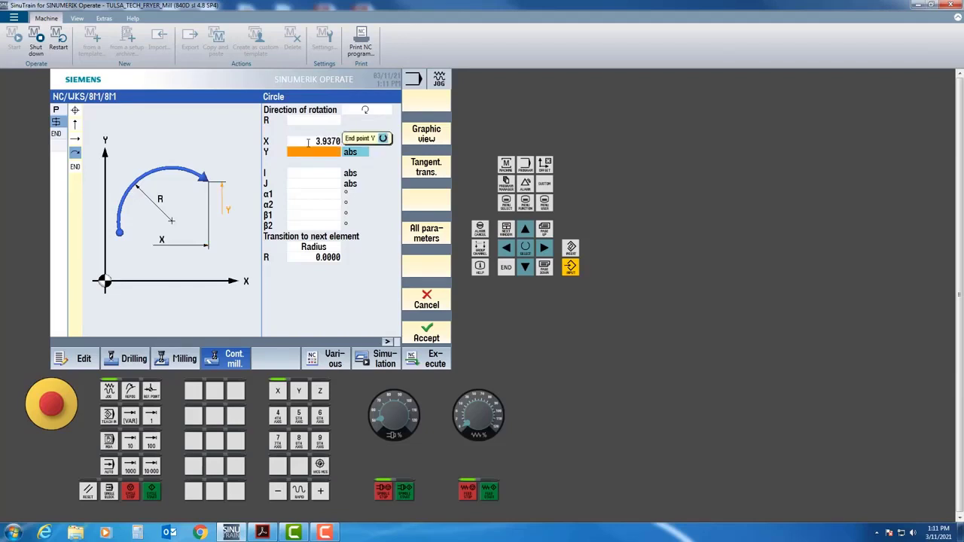
type("3.937")
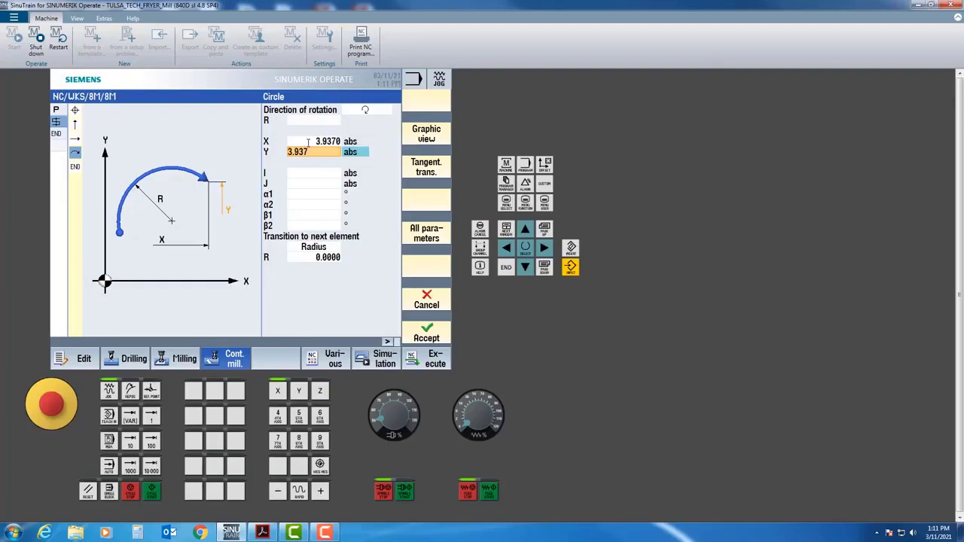
type("-1.181")
key("Return")
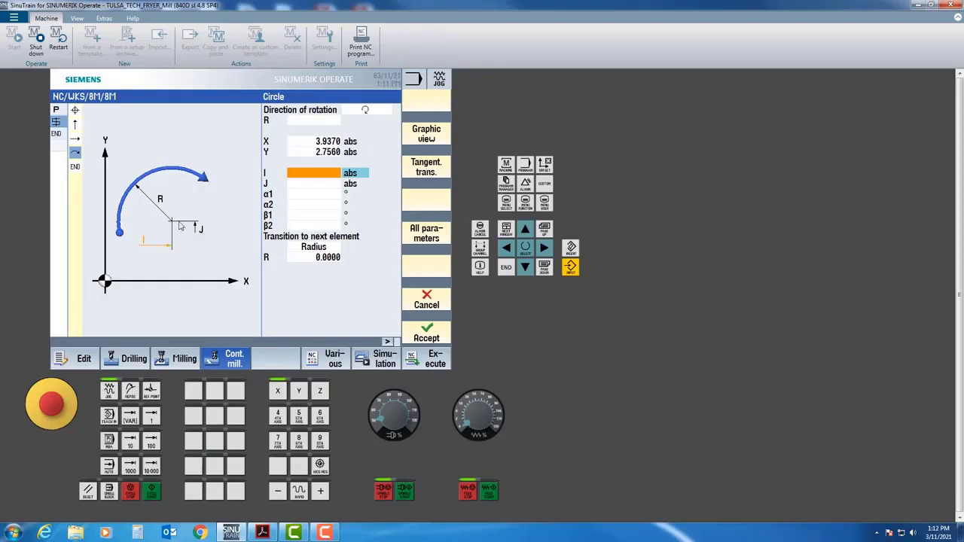
Make the corner arc tangential to the preceding line, check it in the graphic view, and accept it
left_click(427, 173)
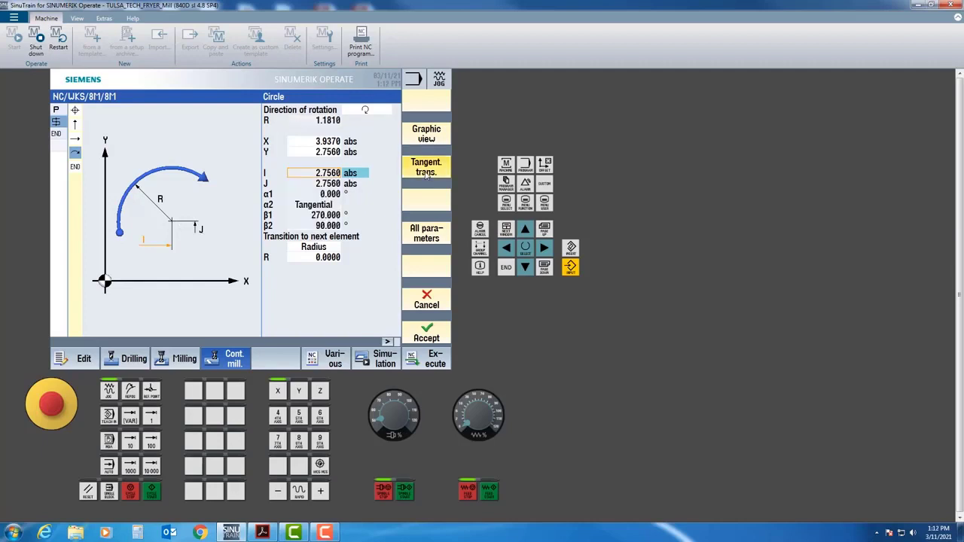
left_click(426, 134)
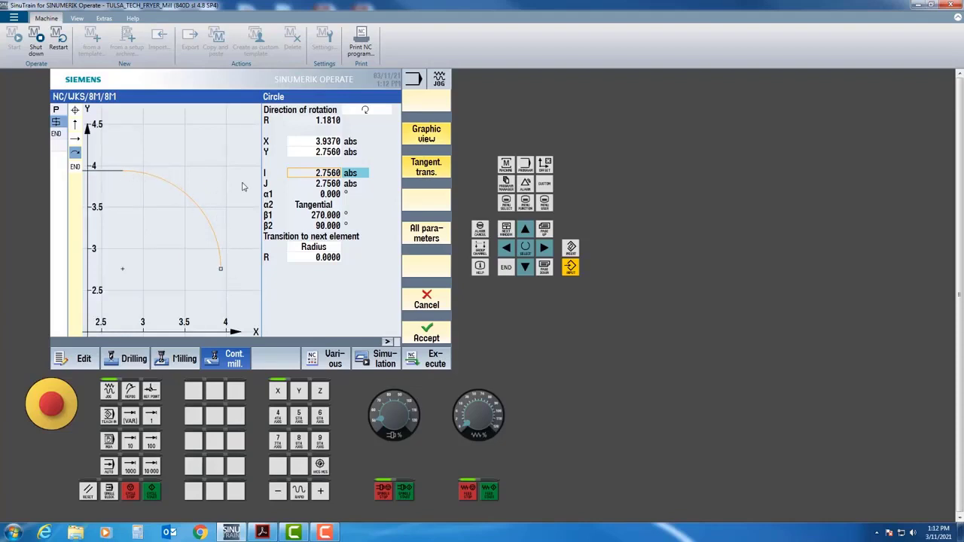
left_click(426, 172)
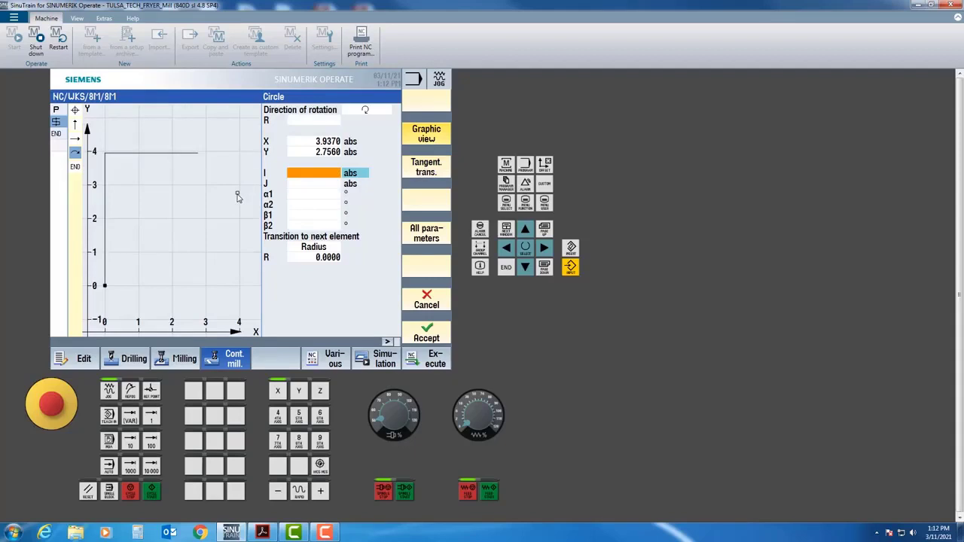
left_click(426, 172)
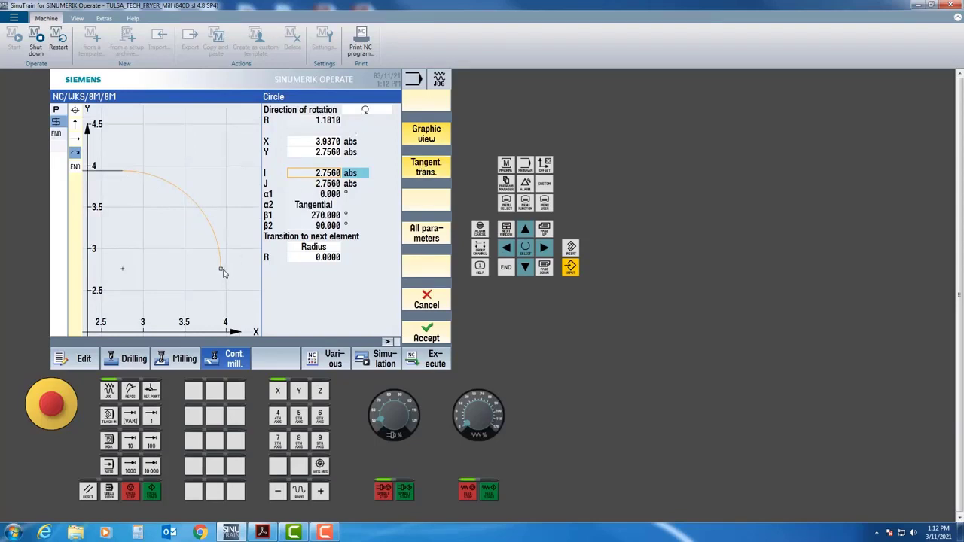
left_click(426, 133)
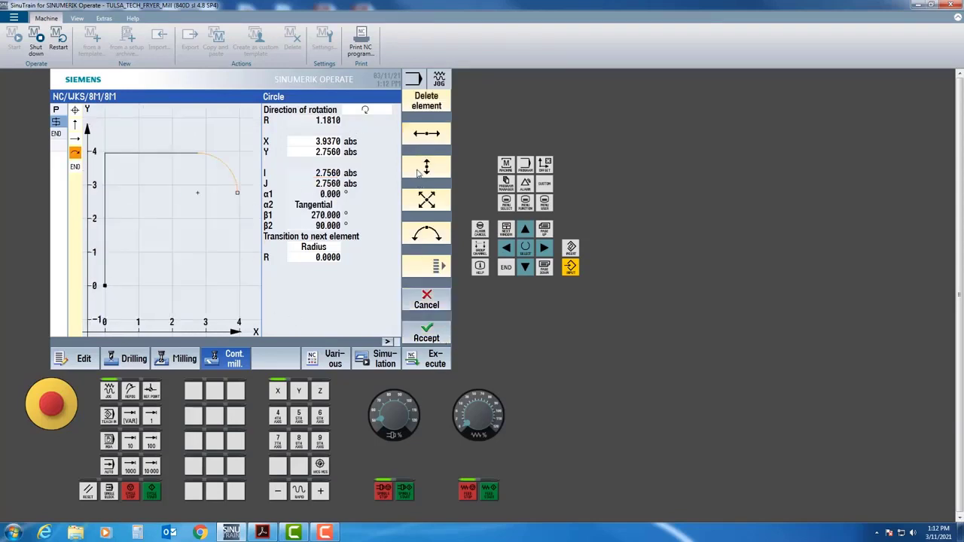
Add a vertical line from the end of the corner arc down to Y .984+.312 absolute
left_click(420, 172)
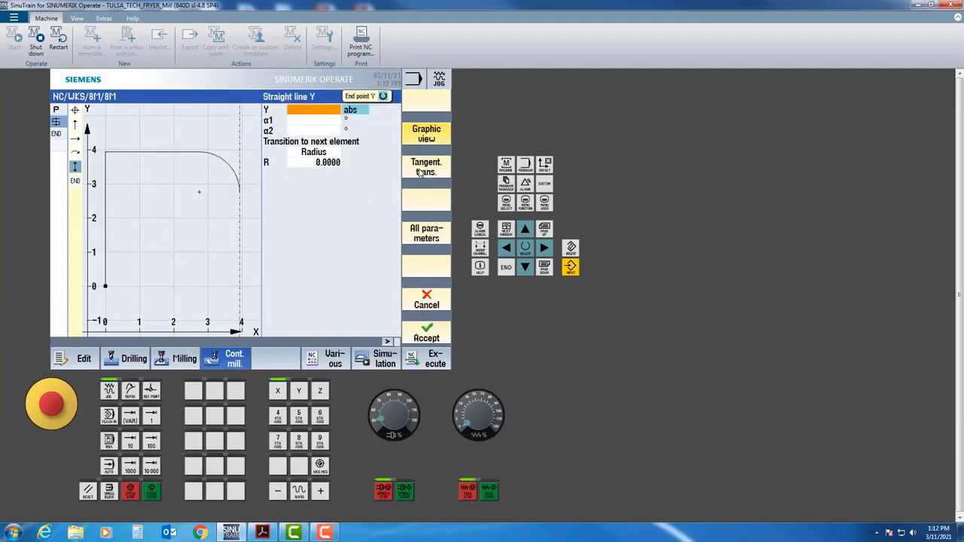
type(".")
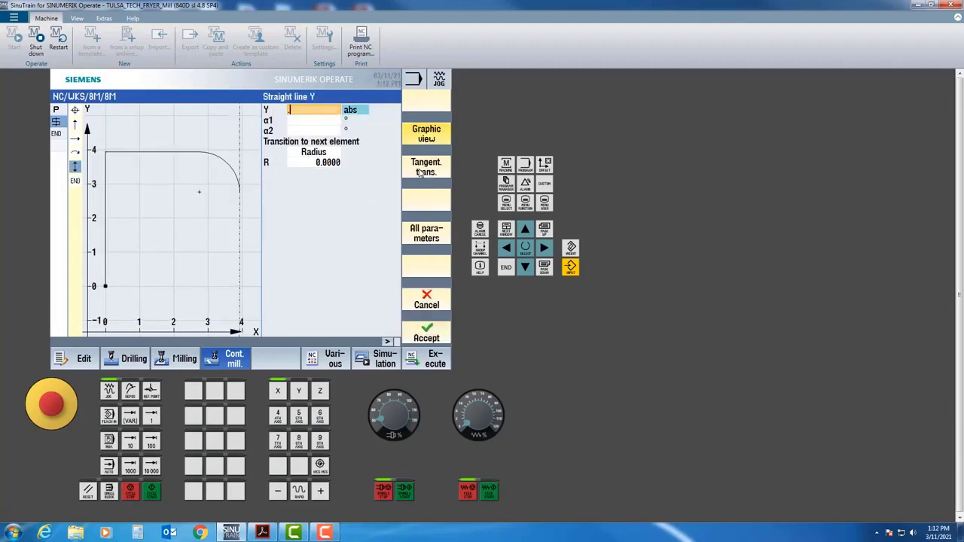
type("984+.312")
key("Return")
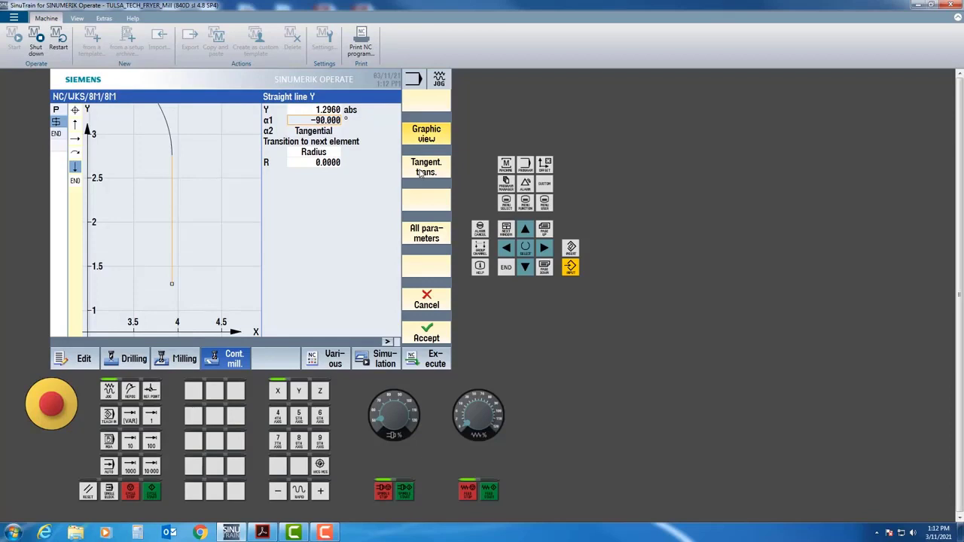
left_click(427, 331)
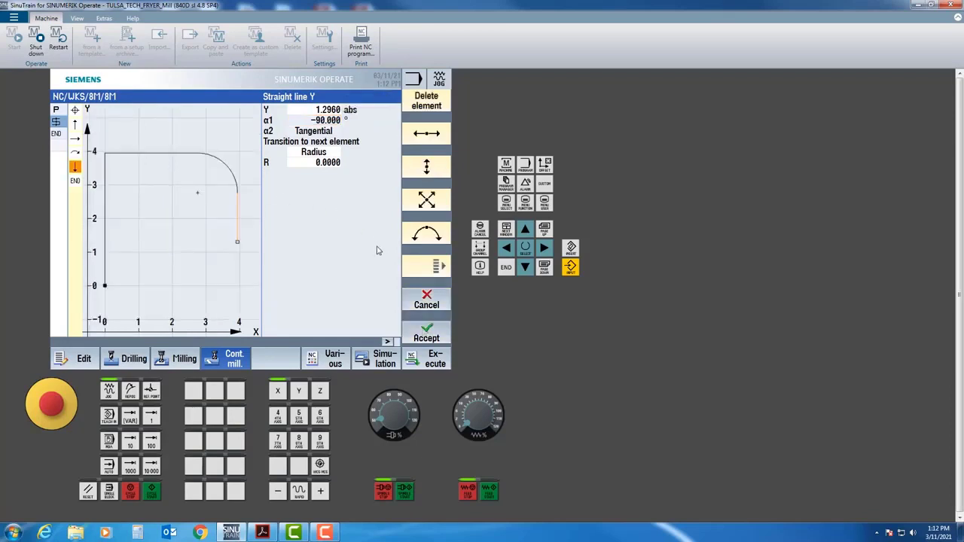
Add a clockwise arc, tangential to the preceding vertical line, to X 3.937-.312 and Y .984 absolute, and accept it
left_click(419, 235)
left_click(369, 111)
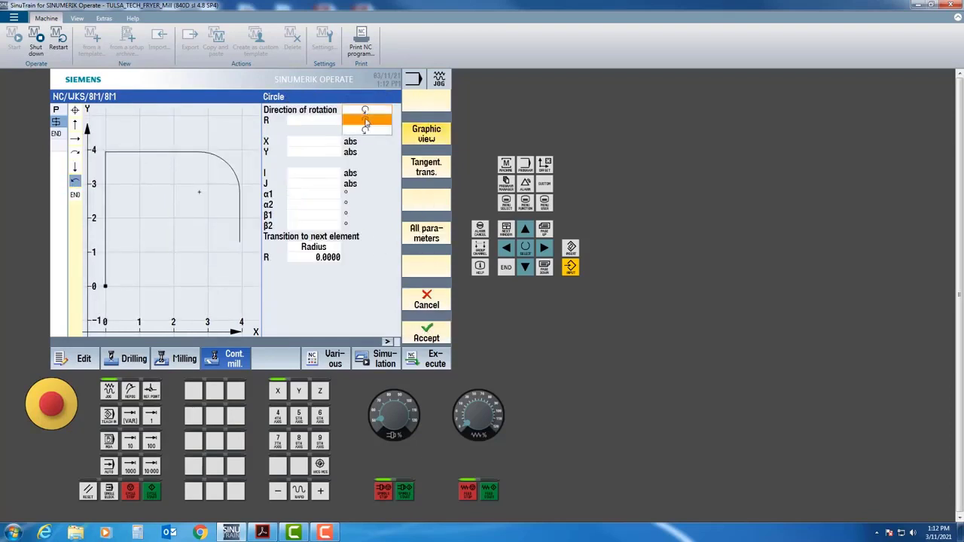
left_click(367, 122)
left_click(326, 141)
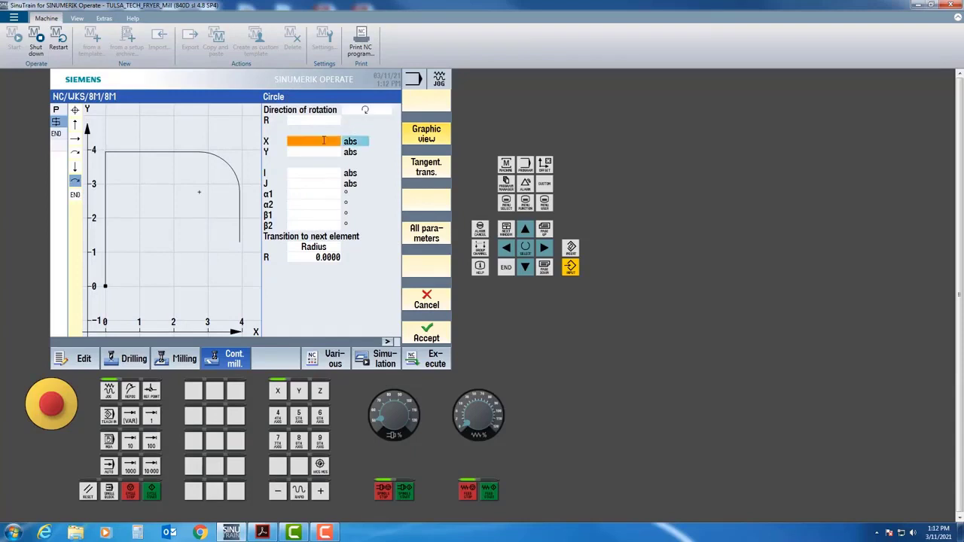
left_click(323, 141)
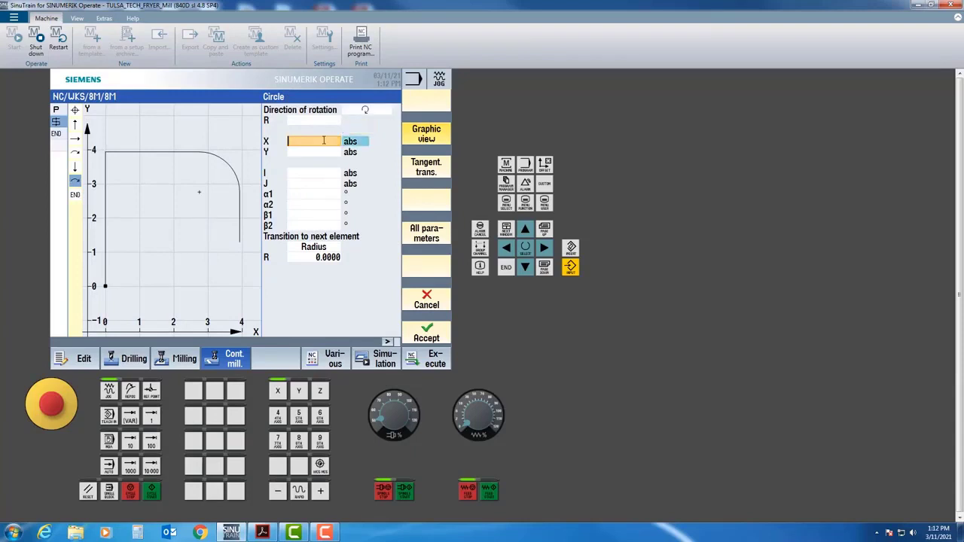
type("3.937-.312")
key("Return")
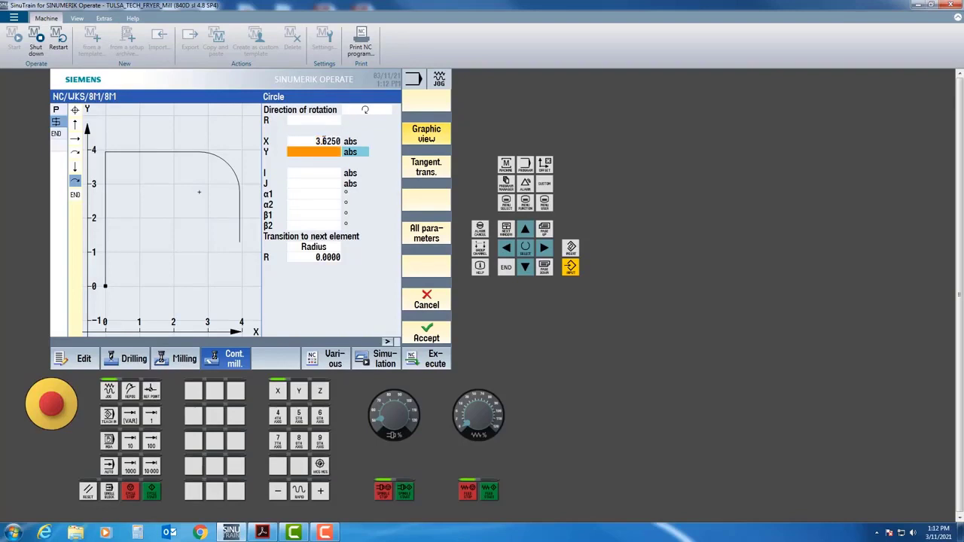
type(".984")
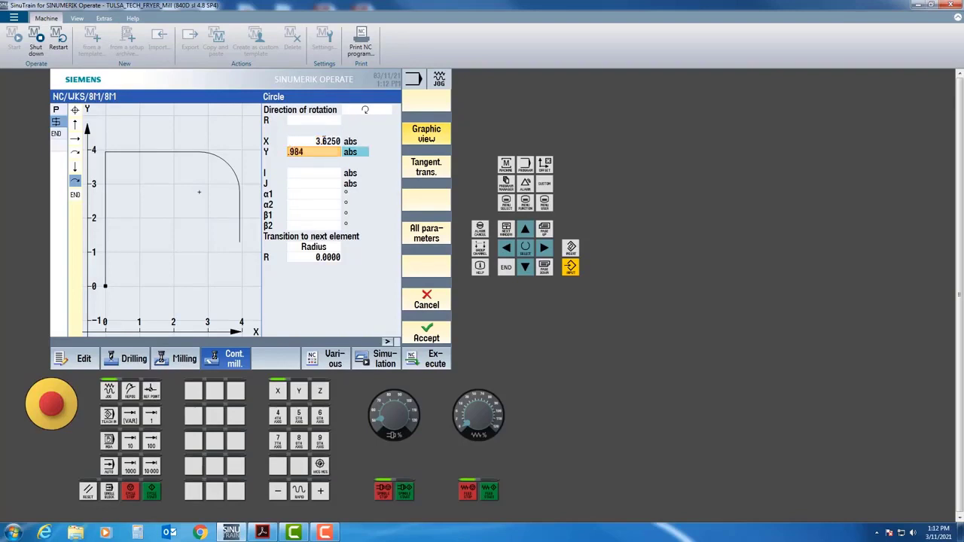
key("Return")
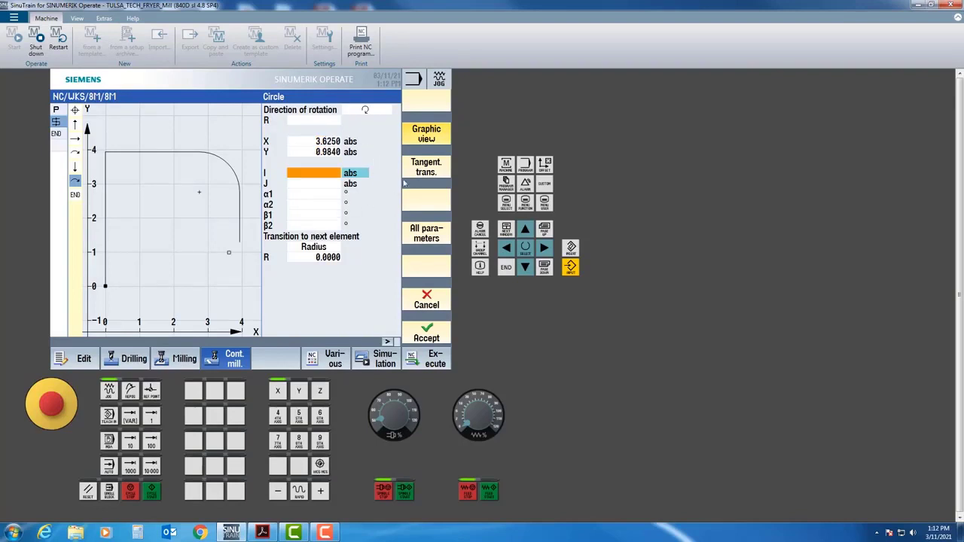
left_click(412, 172)
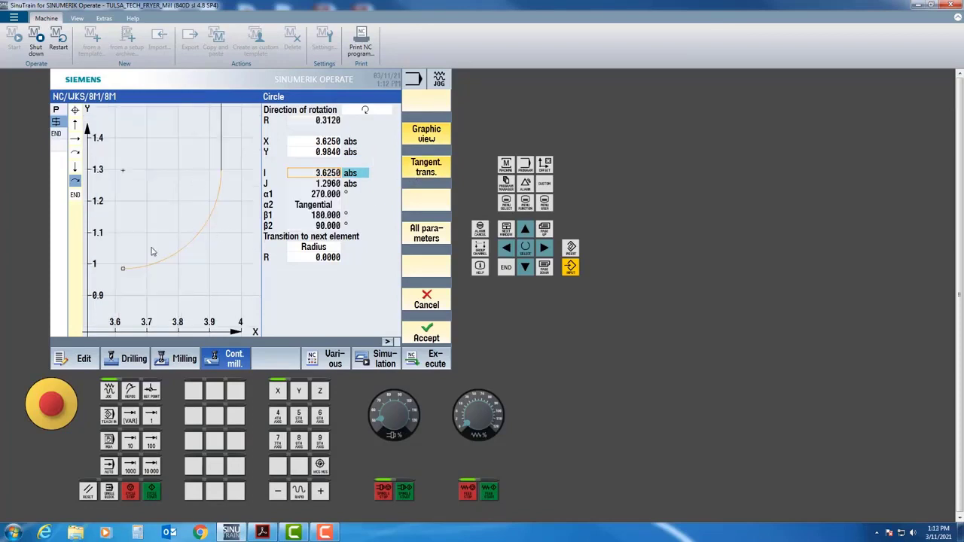
left_click(410, 338)
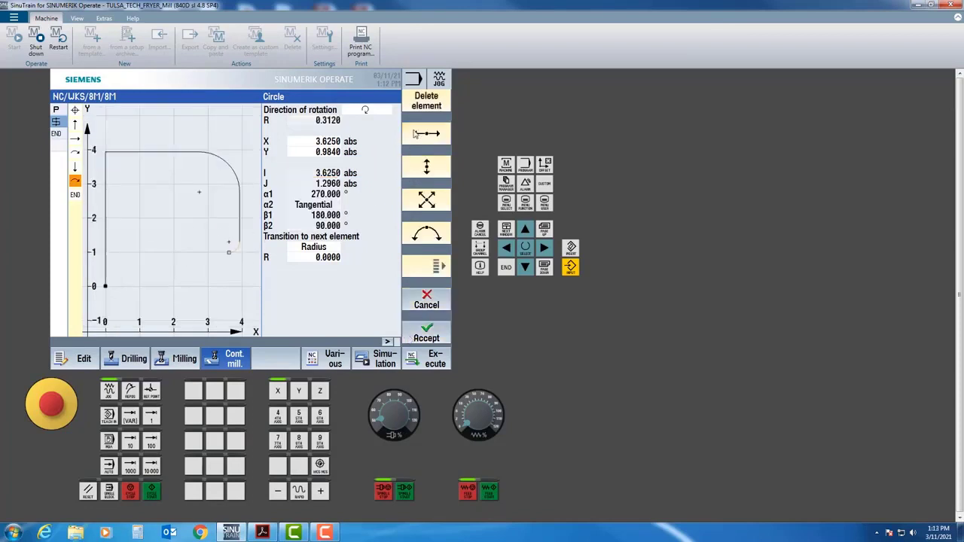
Add a horizontal line from the end of the small arc back to X 1.969+.312 absolute, and accept it
left_click(425, 134)
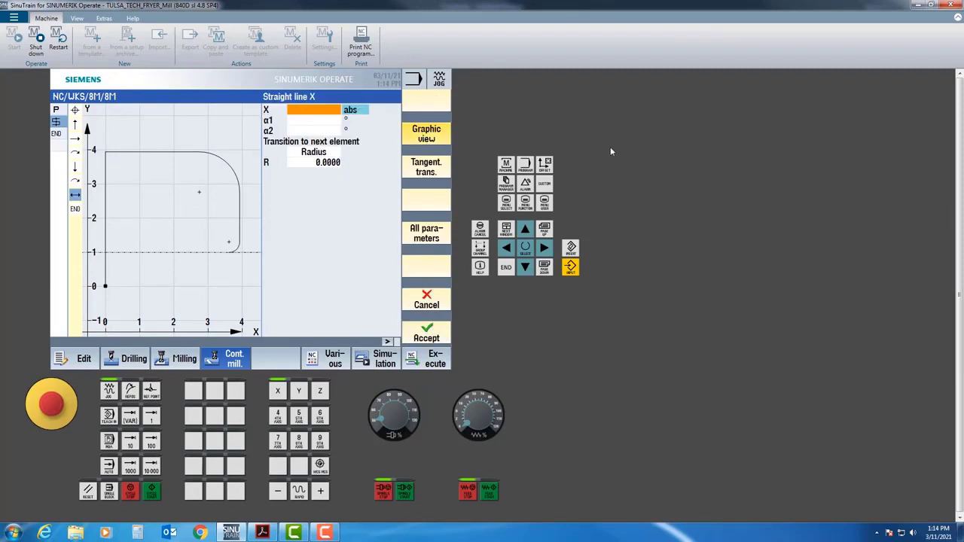
type("1.9")
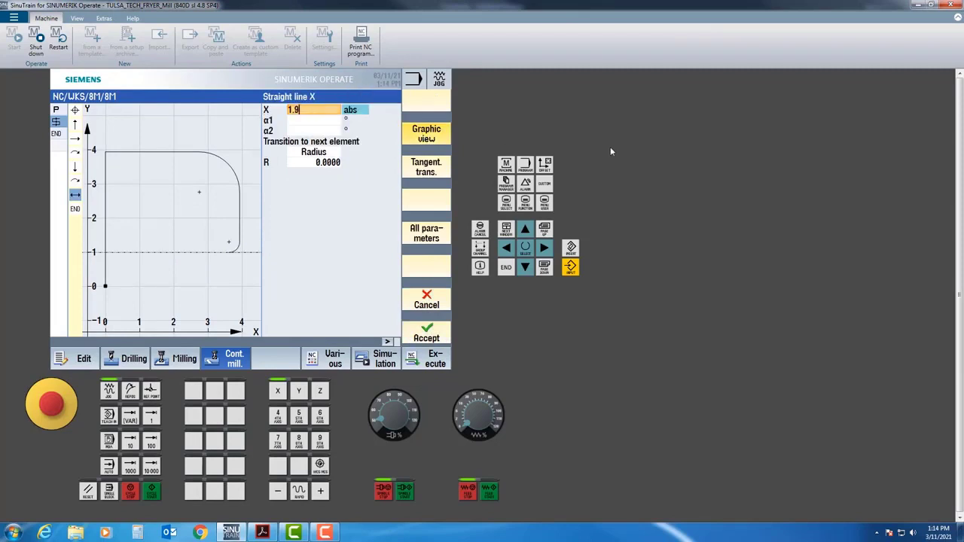
type("69+.312")
key("Return")
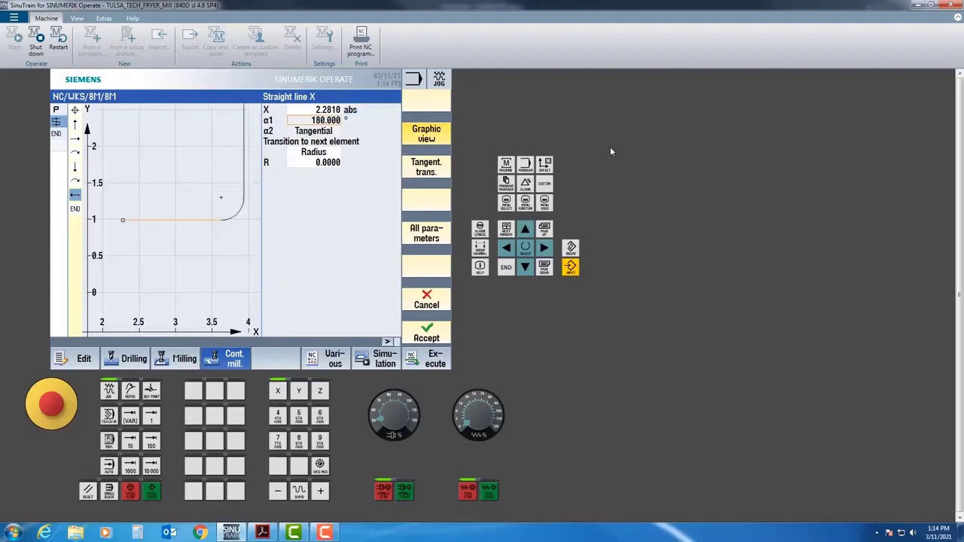
left_click(443, 333)
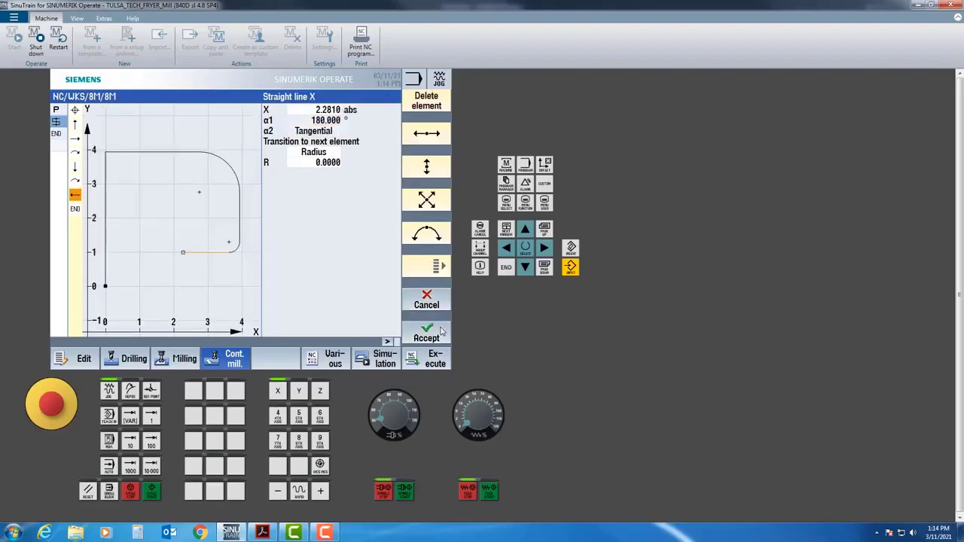
Add a counterclockwise arc, tangential to the preceding horizontal line, to X 1.969 and Y .984-.312 absolute, and accept it
left_click(427, 235)
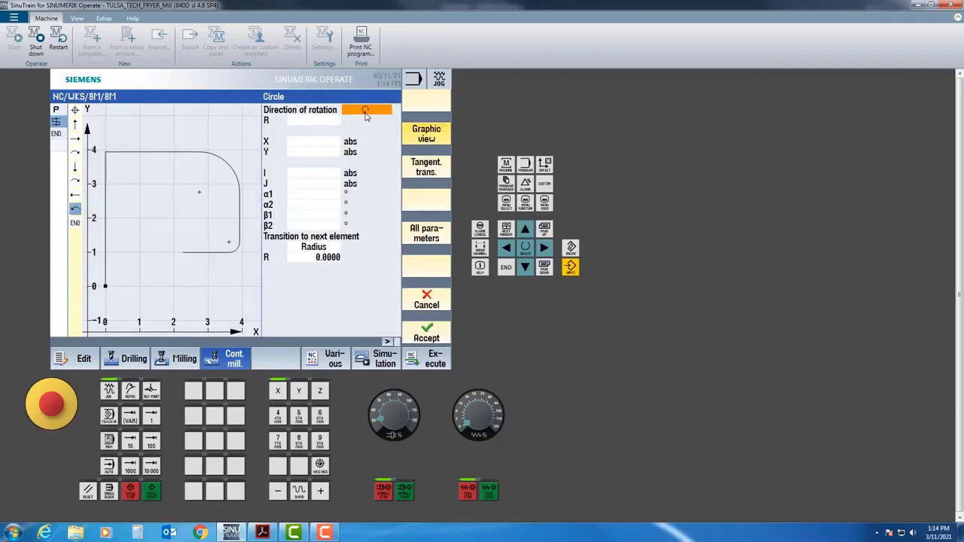
left_click(306, 142)
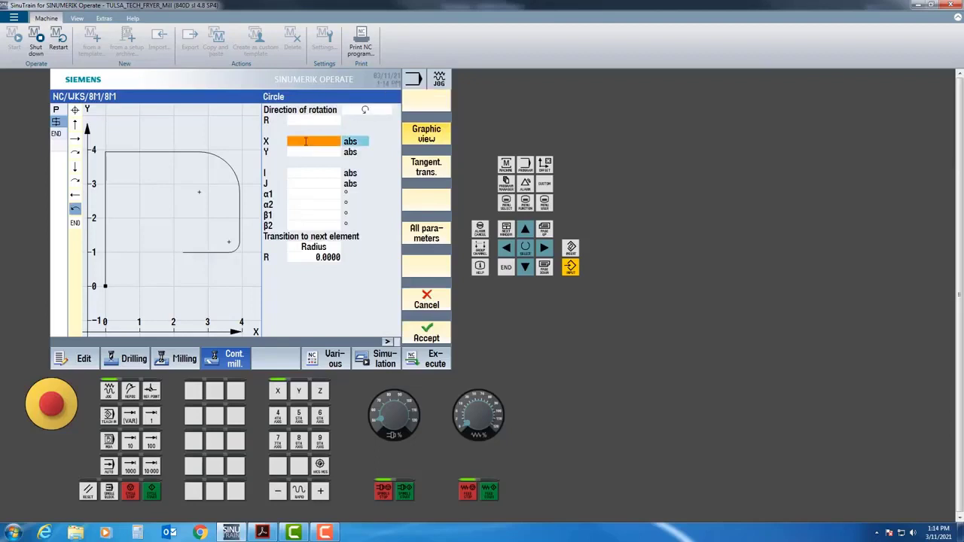
type("1.")
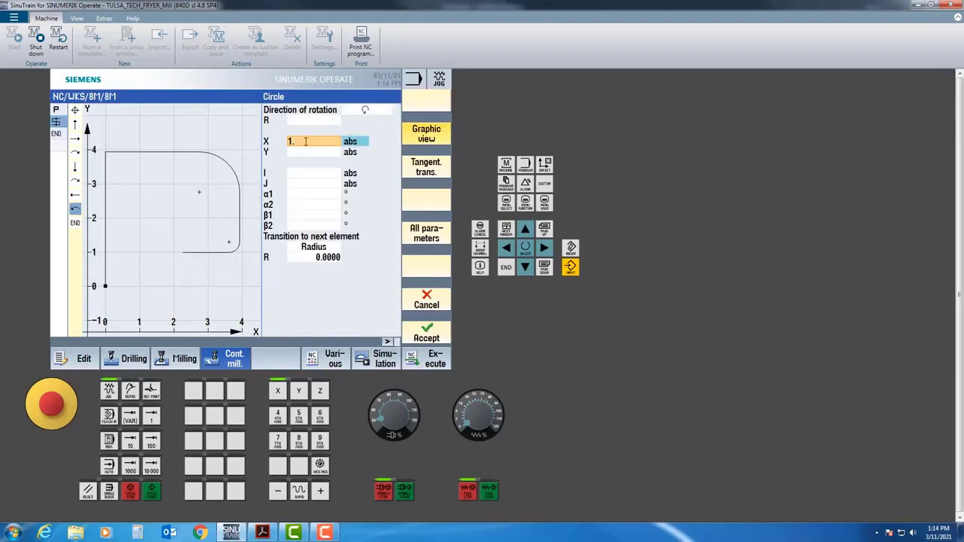
type("969")
key("Return")
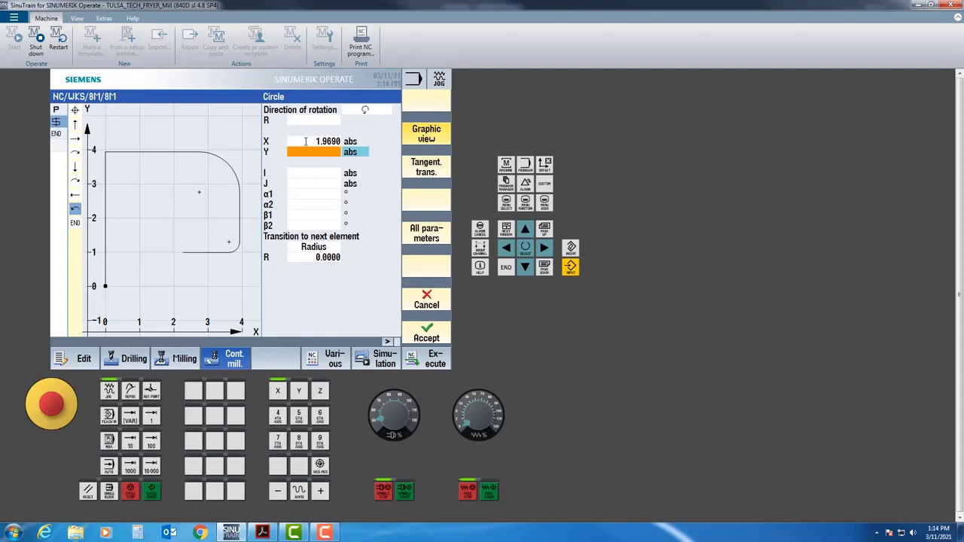
type(".984")
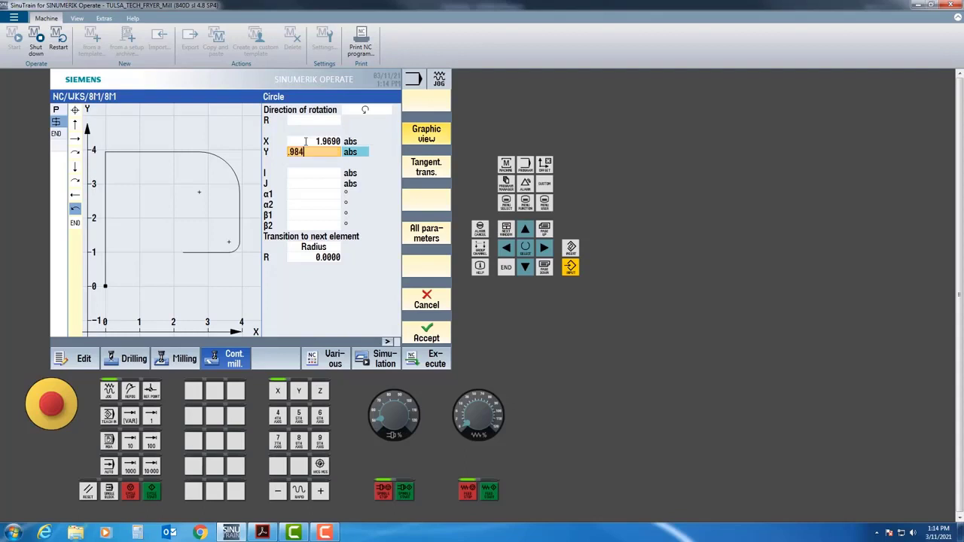
type("-.312")
key("Return")
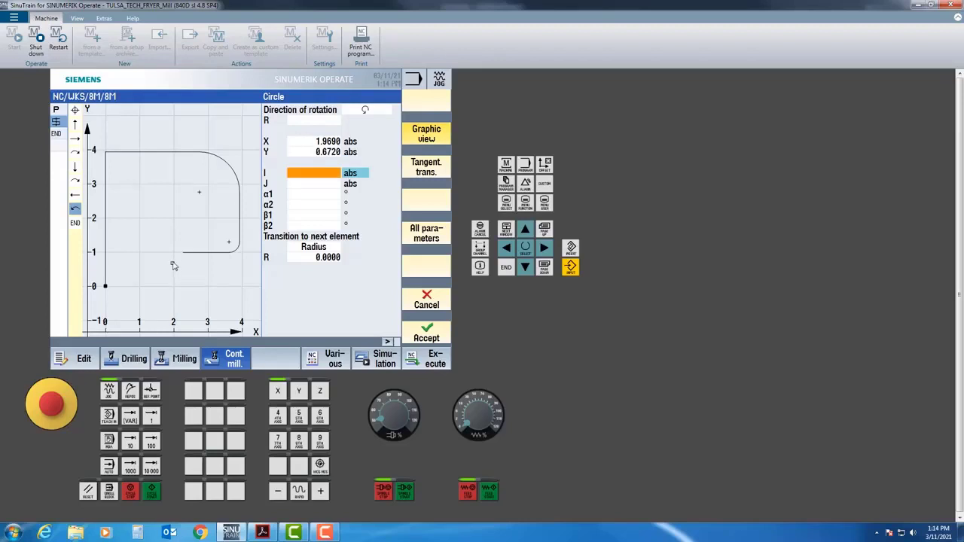
left_click(426, 167)
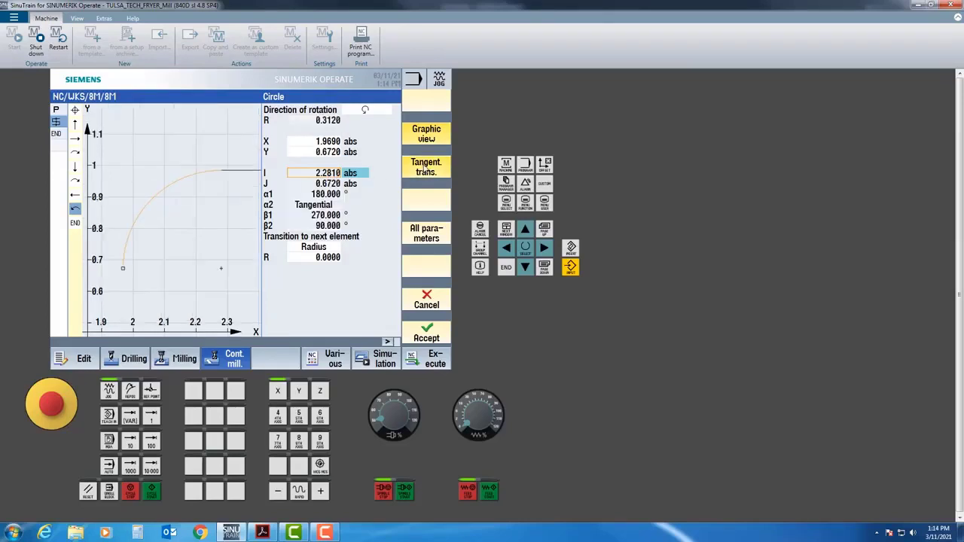
left_click(422, 334)
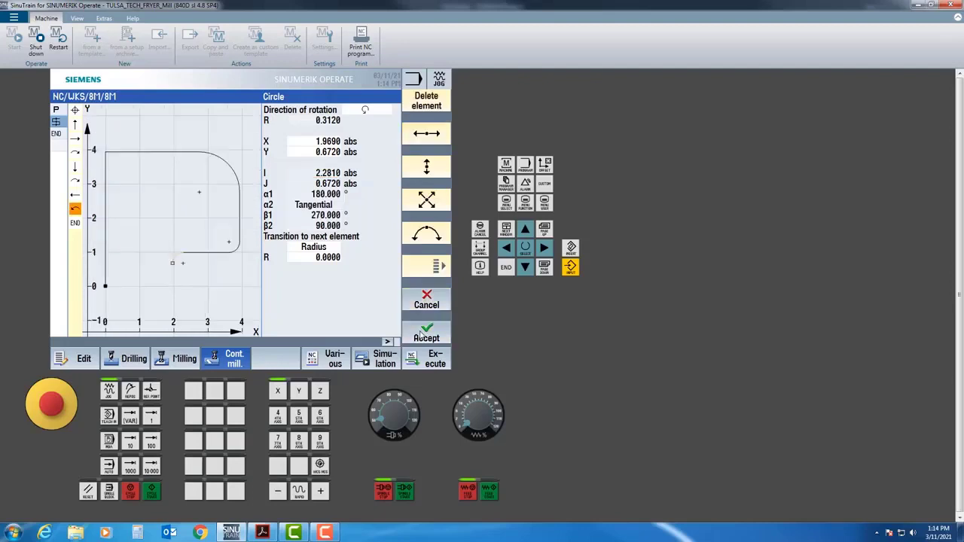
Add a vertical line, tangential to the preceding arc, down to Y 0 absolute, and accept it
left_click(426, 168)
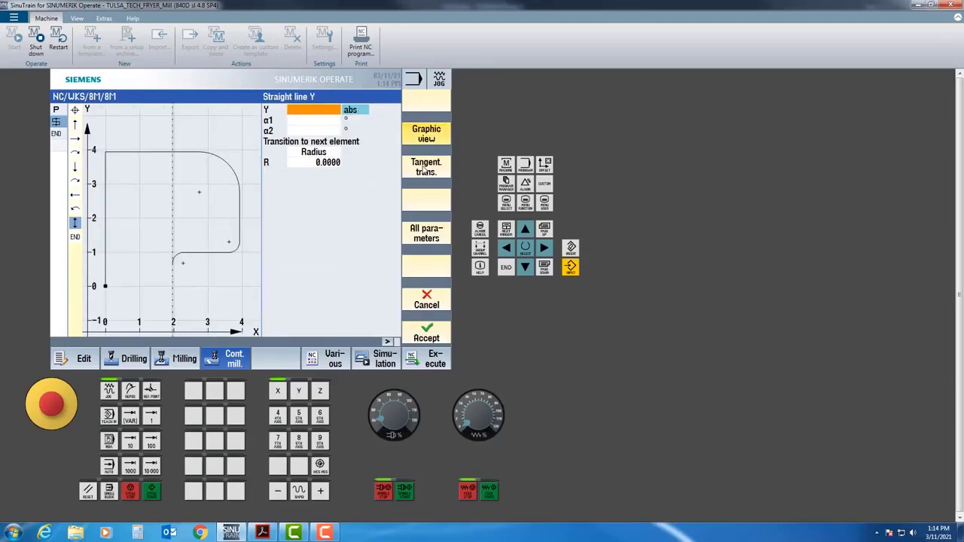
left_click(425, 169)
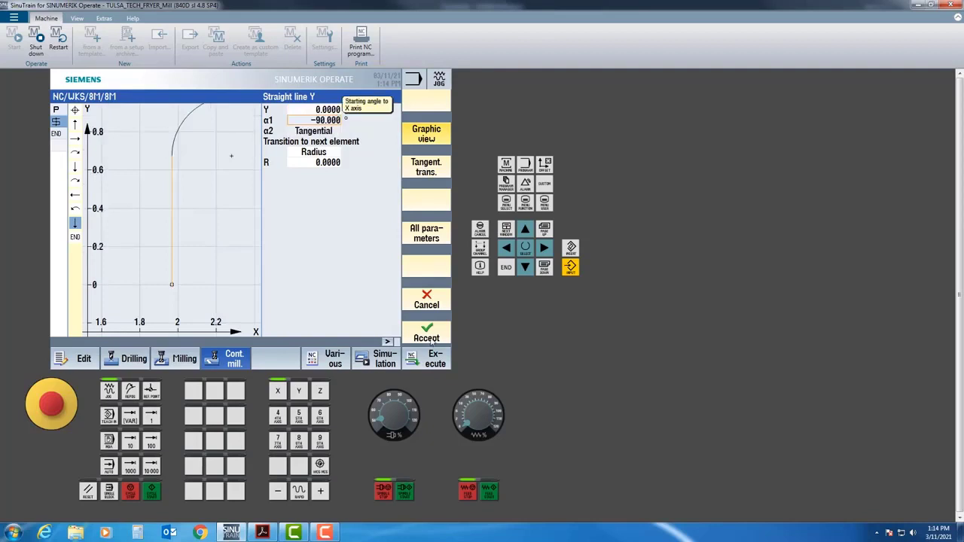
left_click(426, 339)
Close the profile with a horizontal line to X 0 absolute, and accept the finished BOSS contour into the program
left_click(426, 137)
type("0")
key("Return")
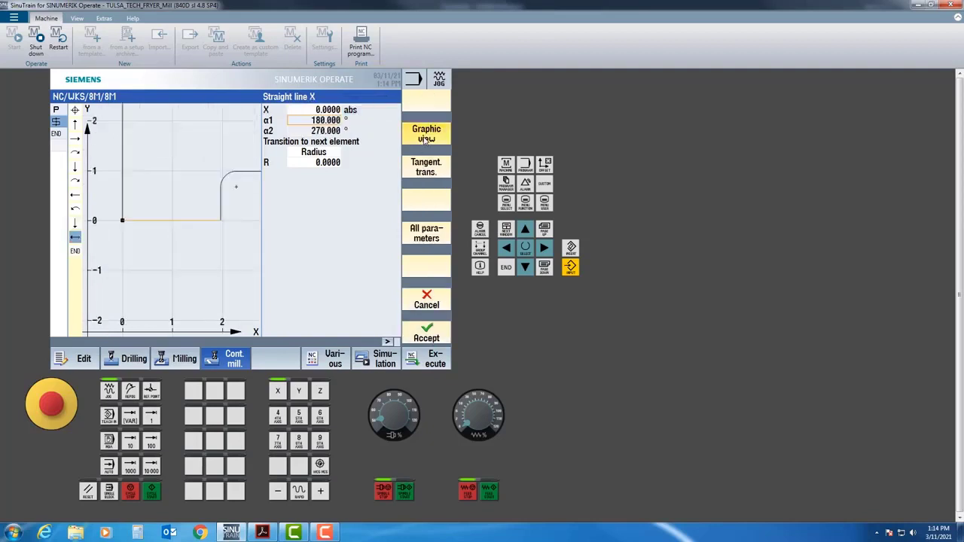
left_click(426, 335)
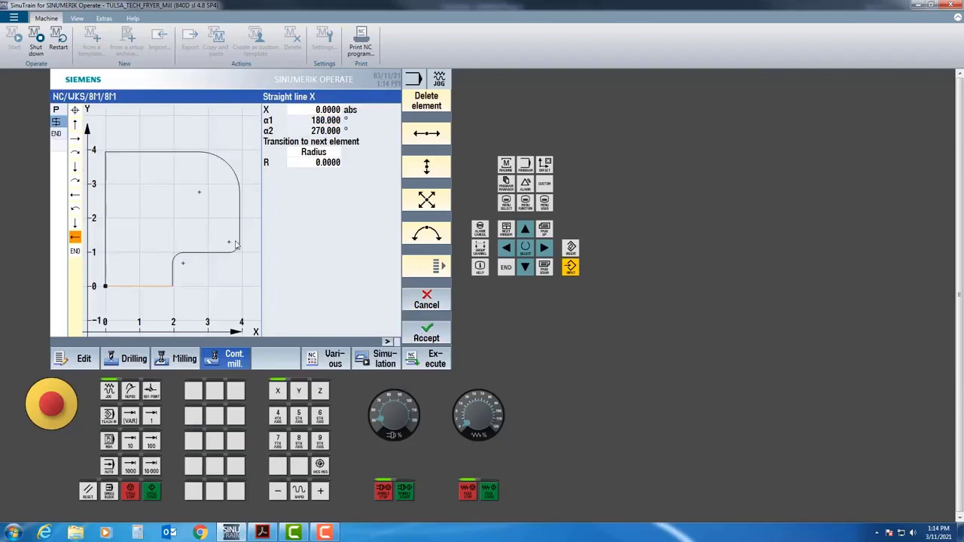
left_click(434, 336)
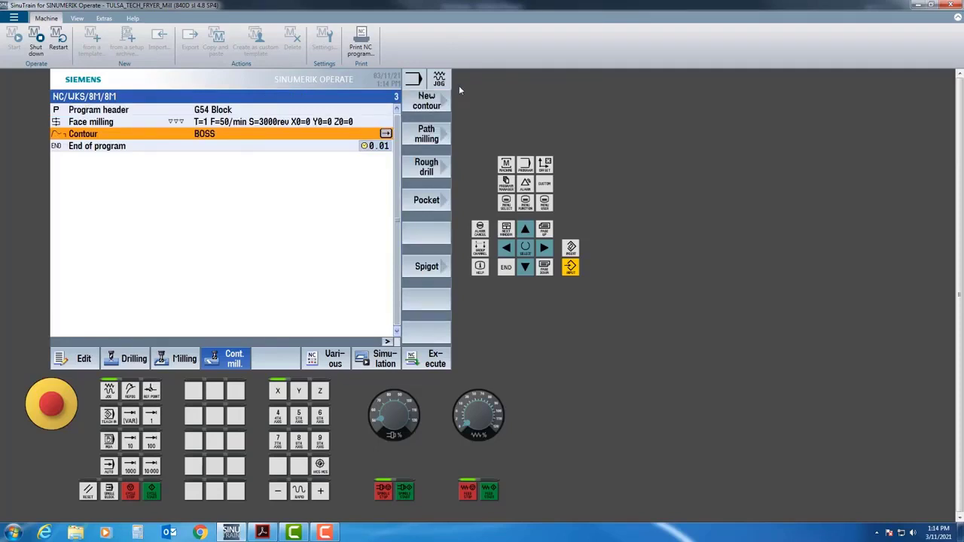
Add a path milling cycle after the BOSS contour and assign tool 2, the 0.5 diameter cutter, from the magazine
left_click(427, 136)
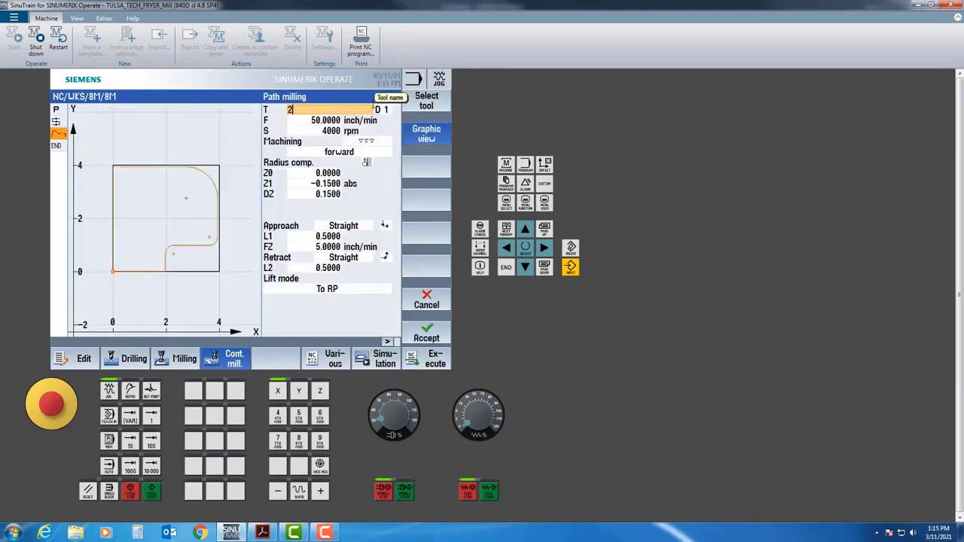
left_click(411, 102)
left_click(153, 195)
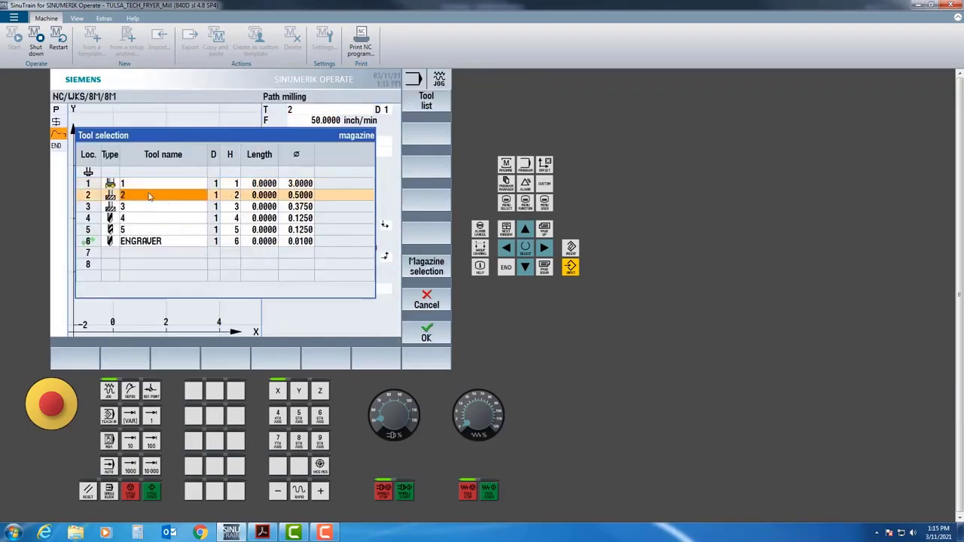
left_click(415, 343)
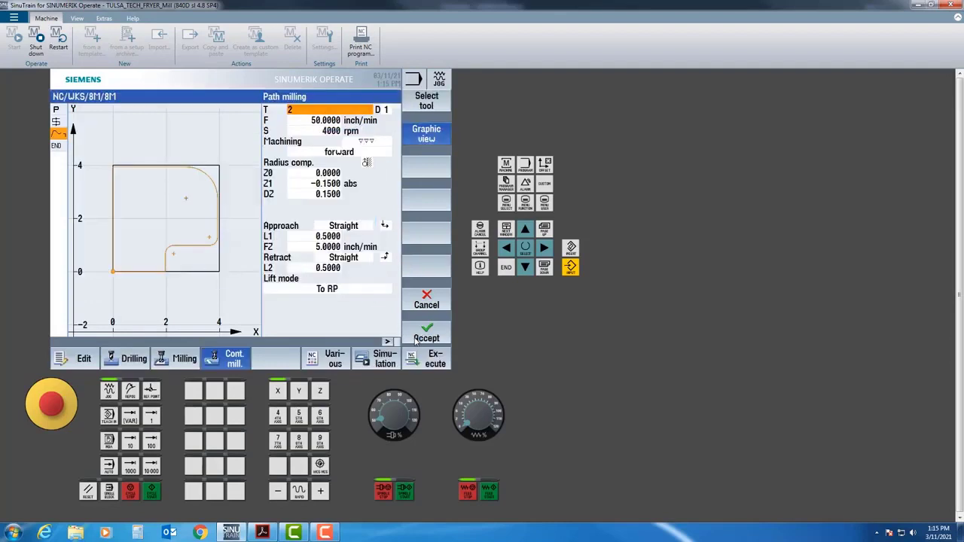
Keep the path milling feed at 50 inch/min and spindle speed at 4000 rpm, and set the machining type to roughing
key("Down")
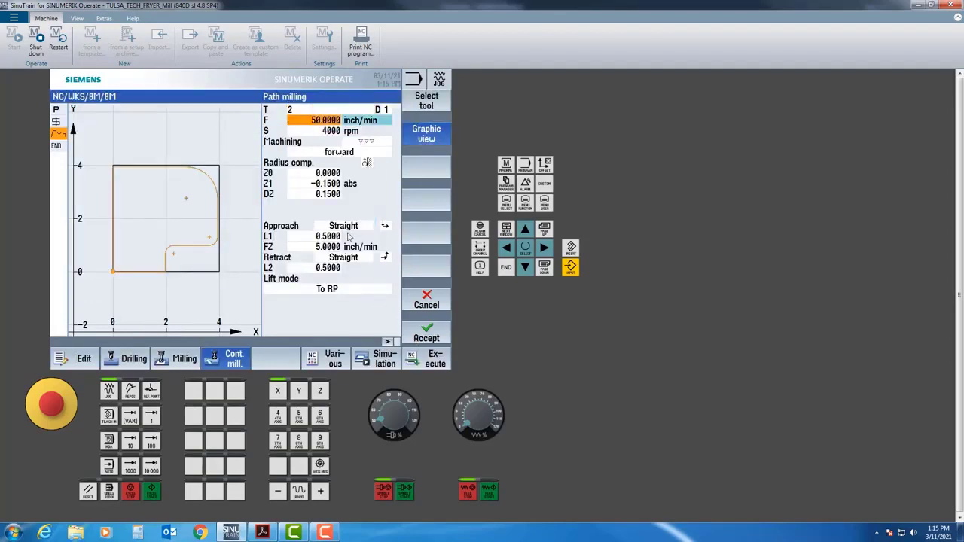
key("Down")
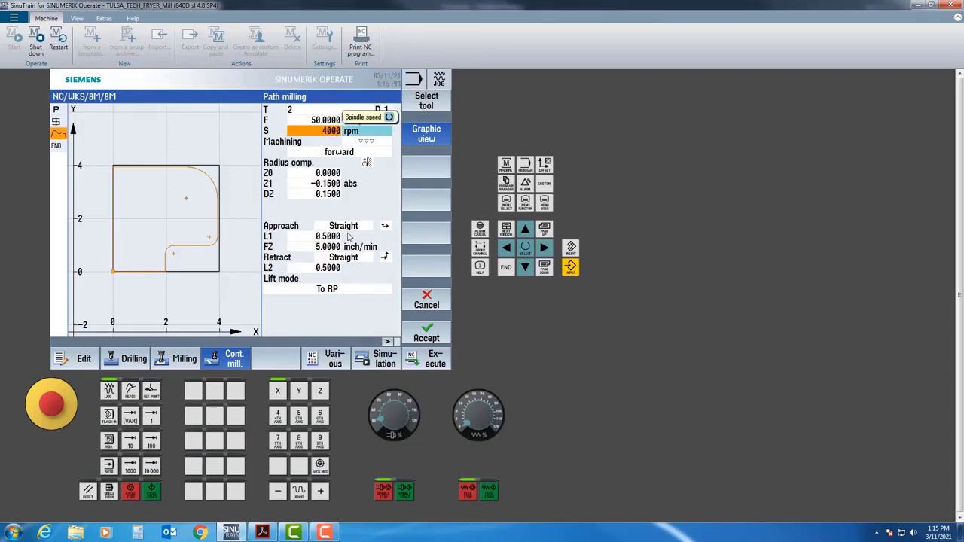
key("Down")
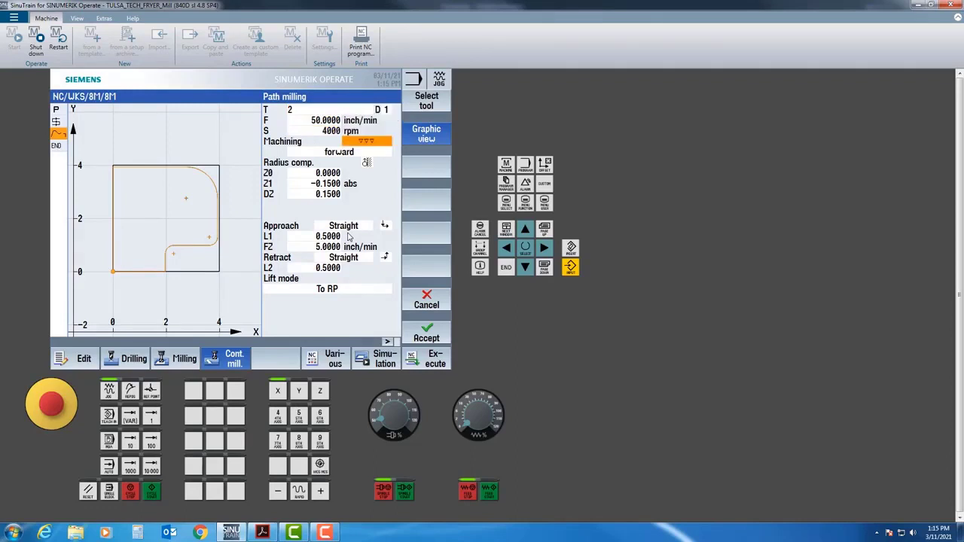
left_click(368, 143)
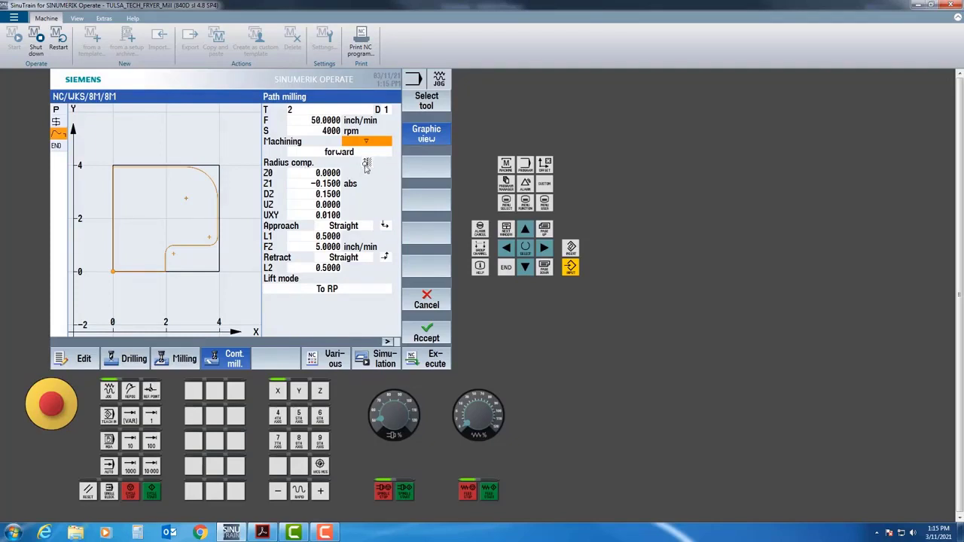
Set the path milling radius compensation to left of the contour, and select the Z0 value
left_click(366, 165)
left_click(366, 165)
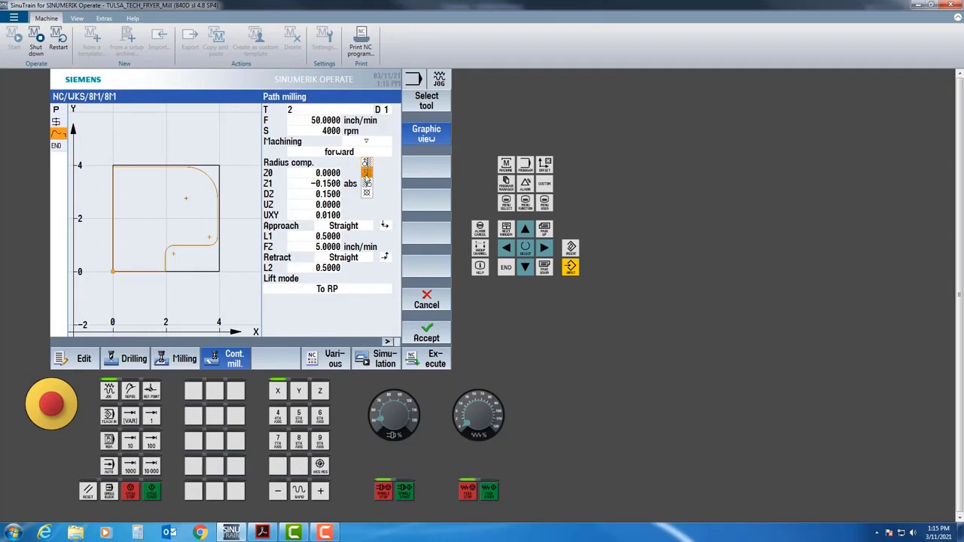
left_click(366, 173)
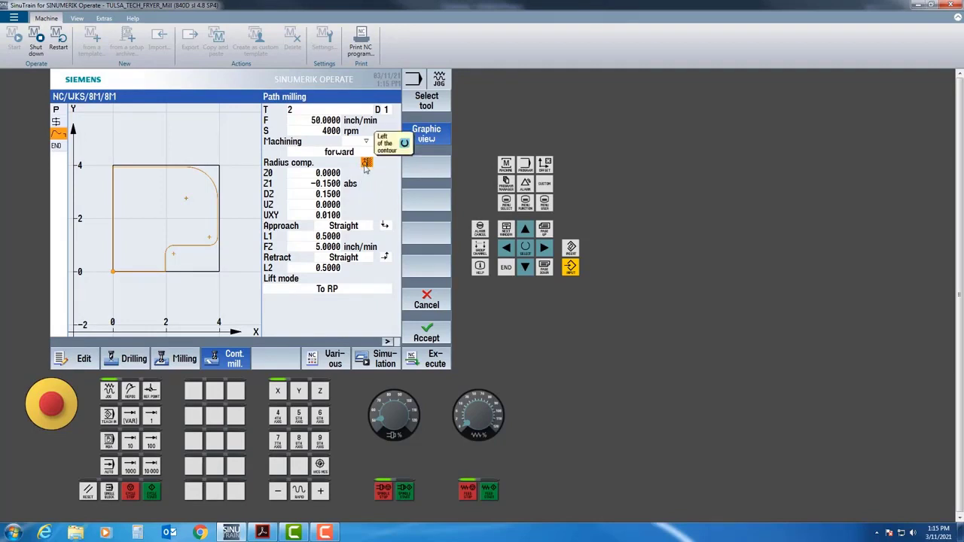
left_click(318, 174)
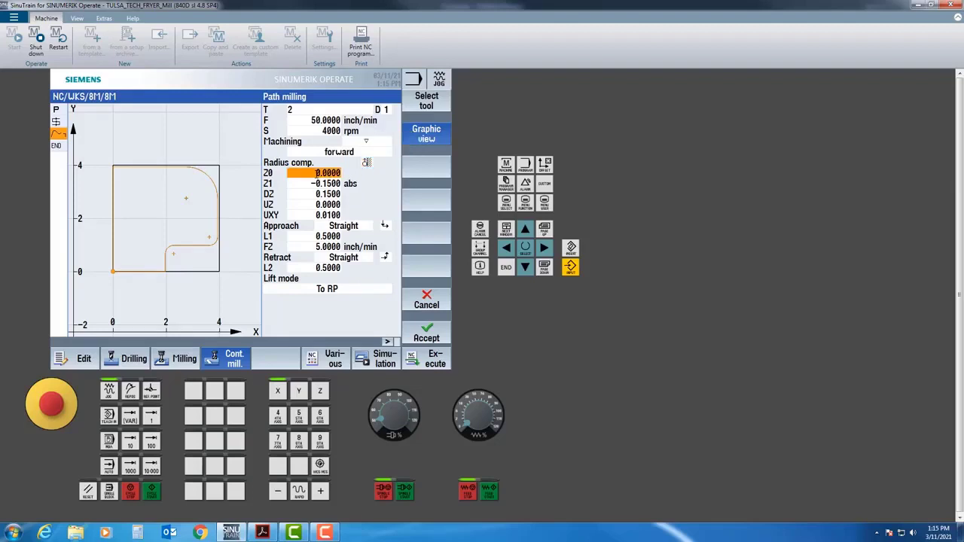
Check the profile depth on the drawing, keep Z1 at -0.15 absolute, and set the maximum infeed depth DZ to 0.05
key("Down")
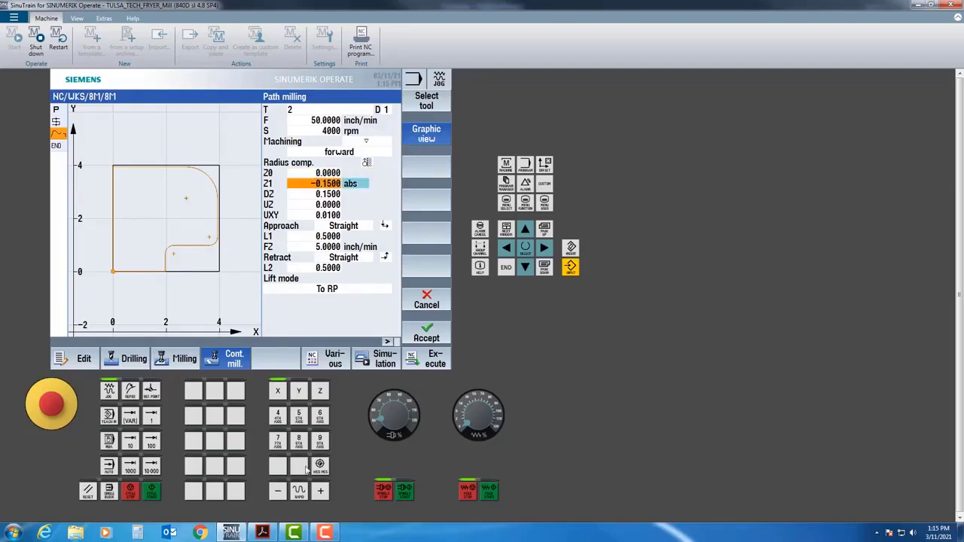
left_click(262, 532)
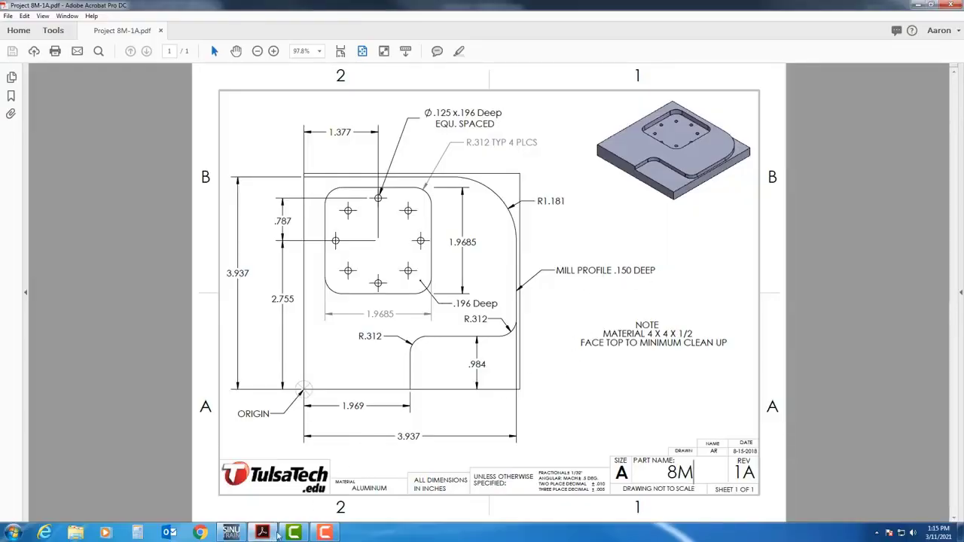
left_click(230, 532)
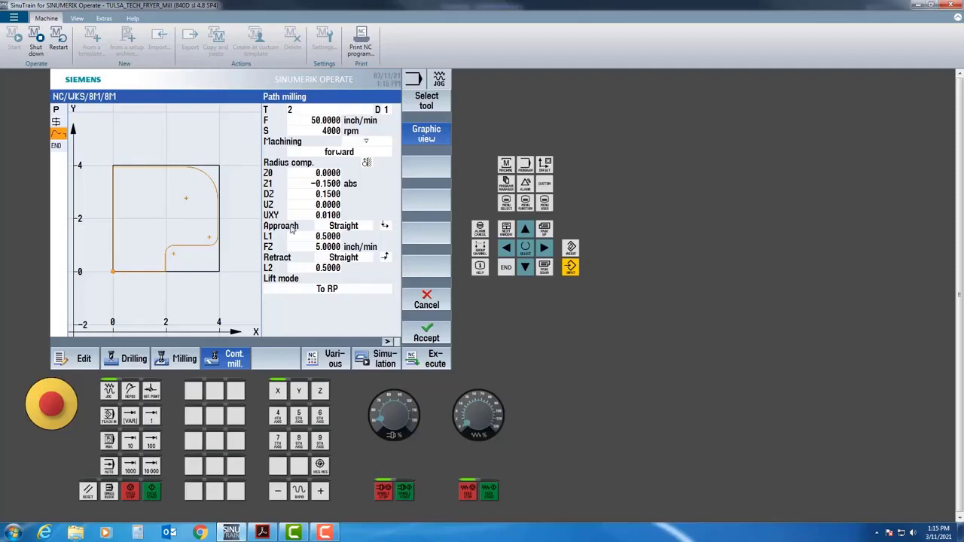
left_click(308, 195)
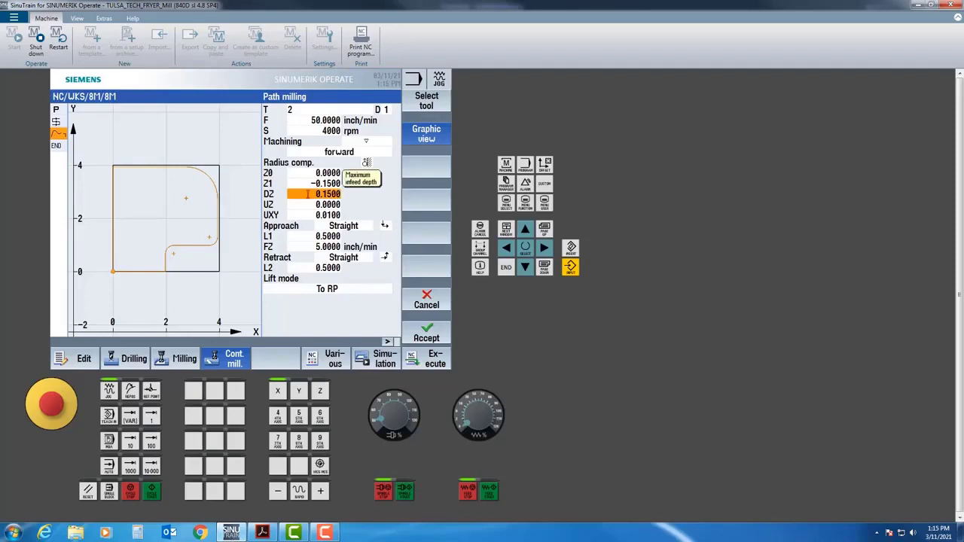
type(".0")
key("Return")
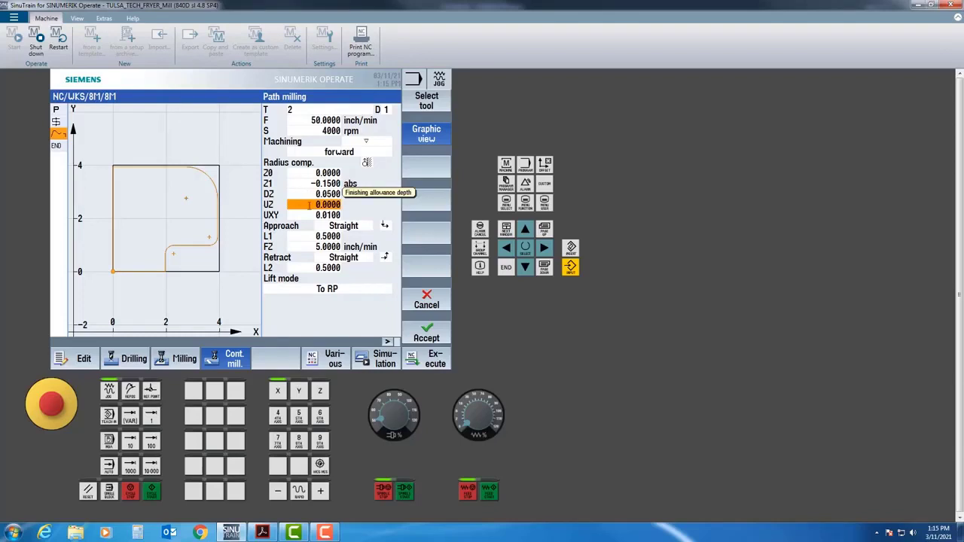
Keep the UXY finishing allowance at 0.01 and the straight approach, and accept the roughing path milling cycle
left_click(309, 214)
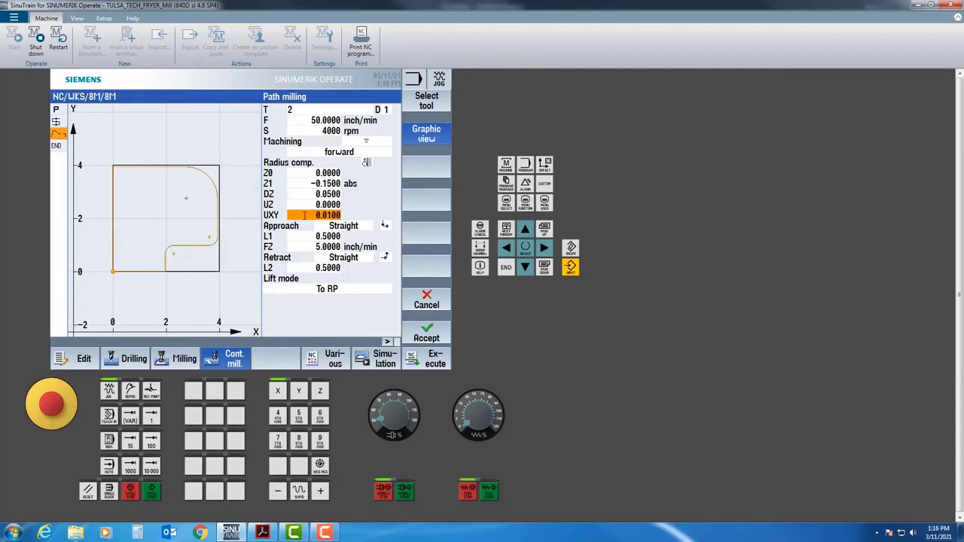
left_click(346, 228)
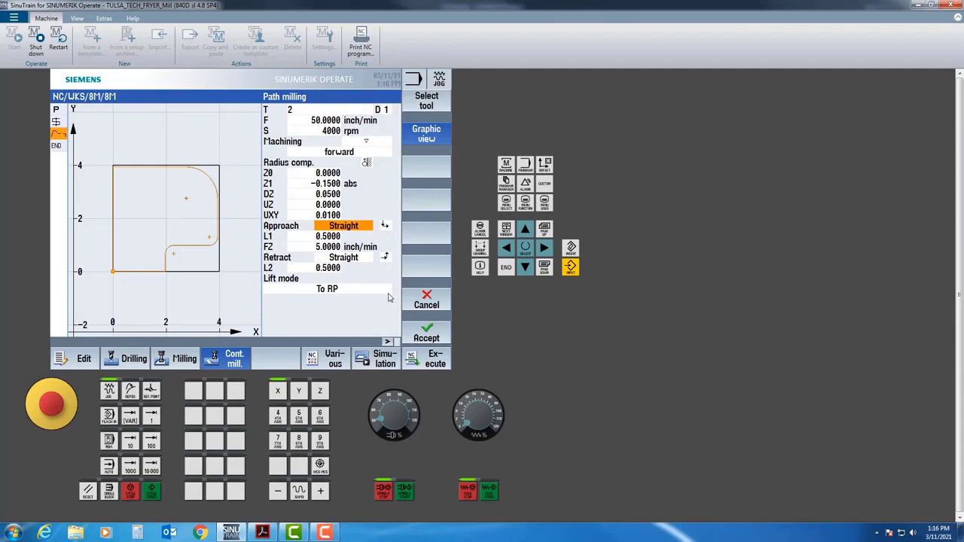
left_click(416, 332)
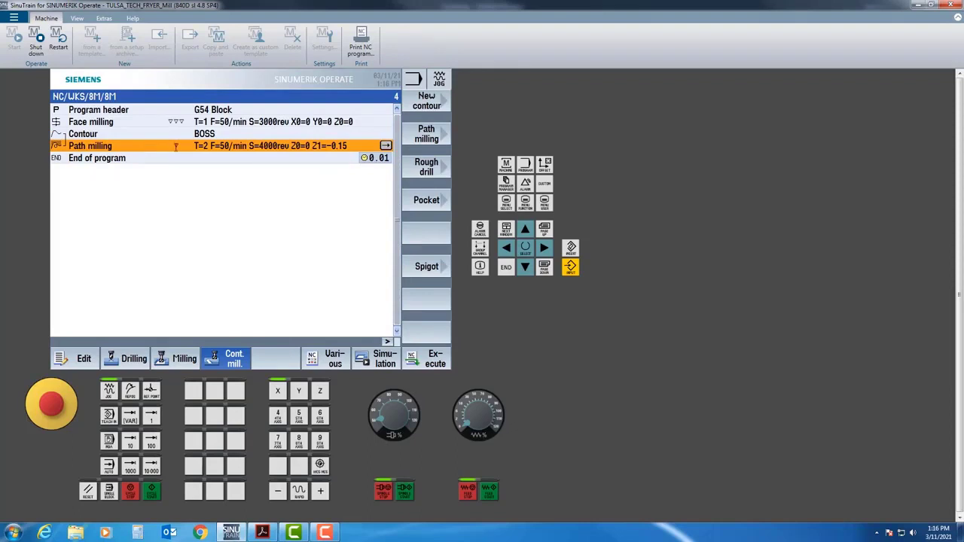
Add a second path milling cycle for the BOSS contour and set its machining type to finishing
left_click(426, 136)
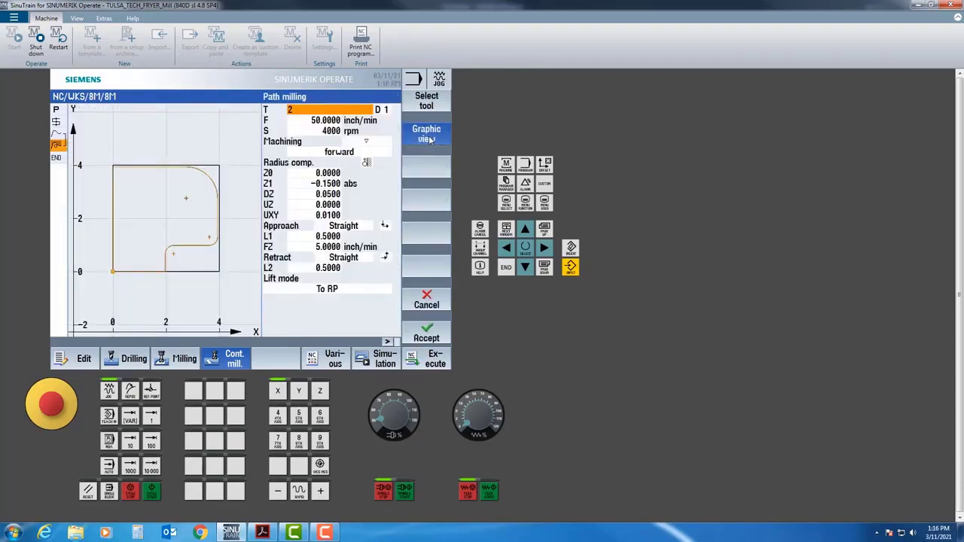
left_click(373, 142)
left_click(373, 143)
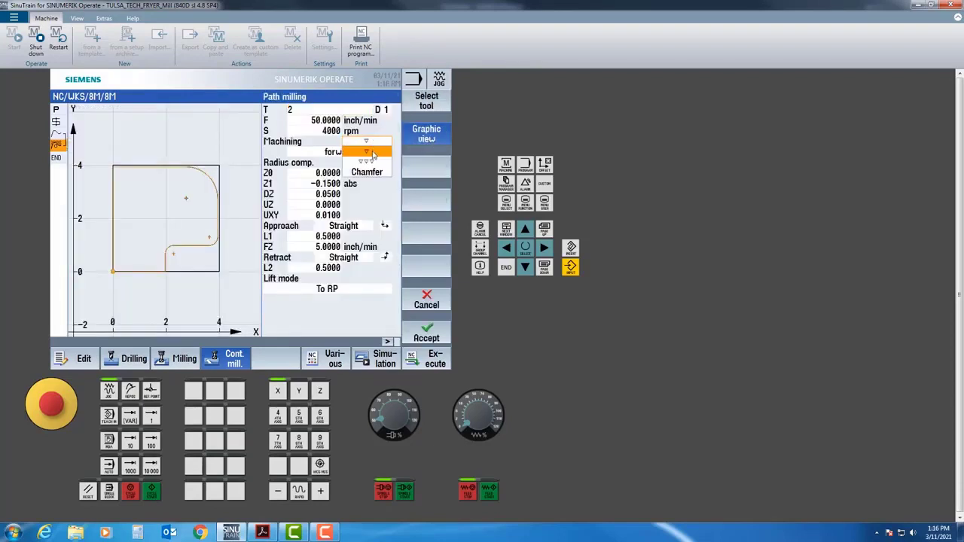
left_click(372, 162)
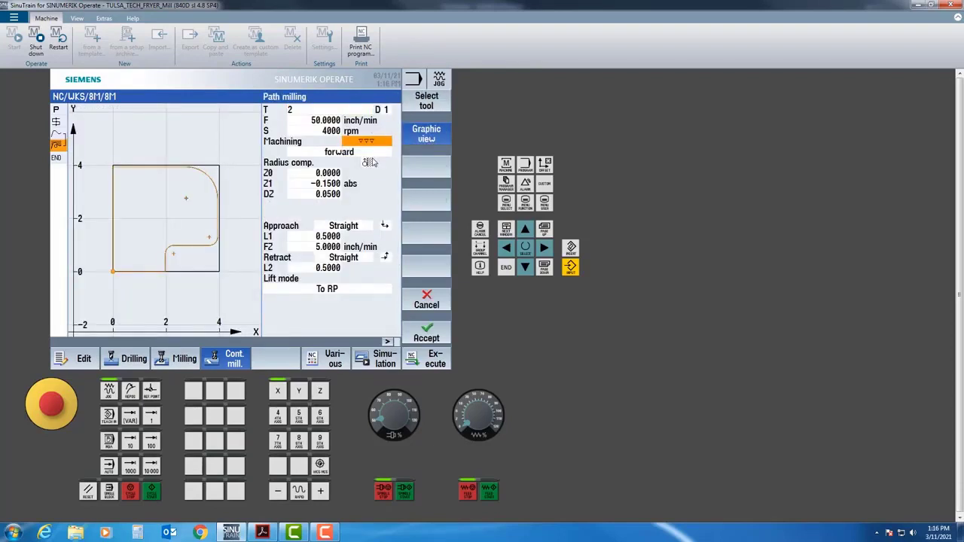
Set the finishing cycle's maximum infeed depth DZ to 0.15 and accept the cycle into the program
left_click(317, 195)
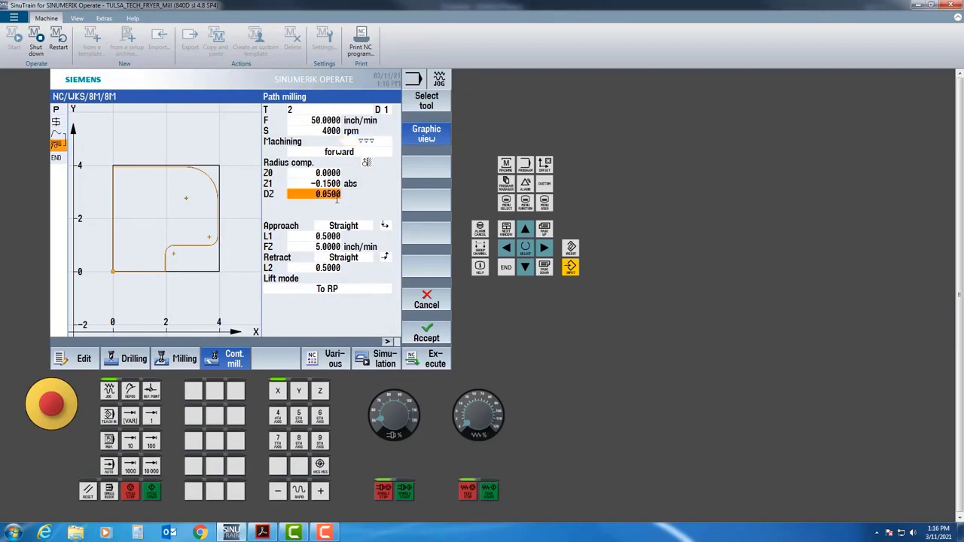
type(".15")
key("Return")
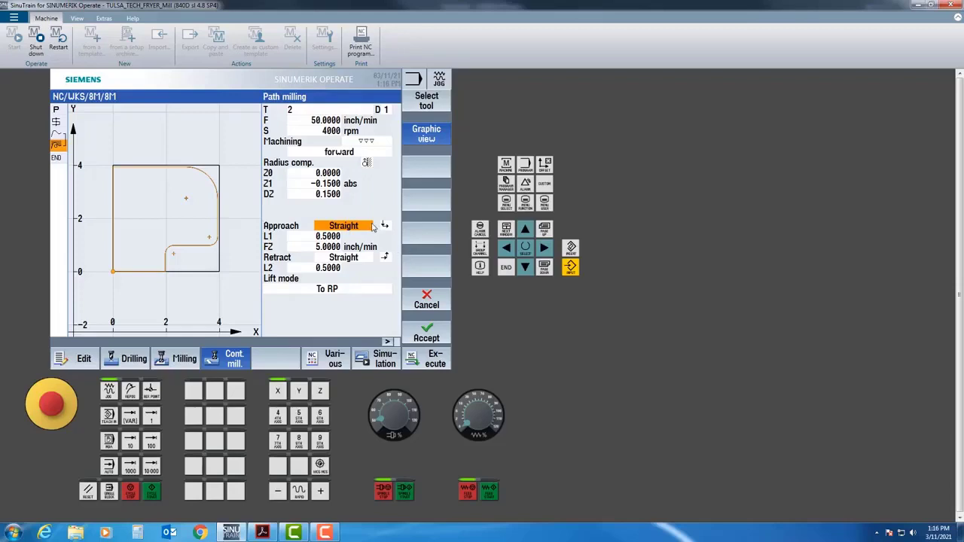
left_click(432, 340)
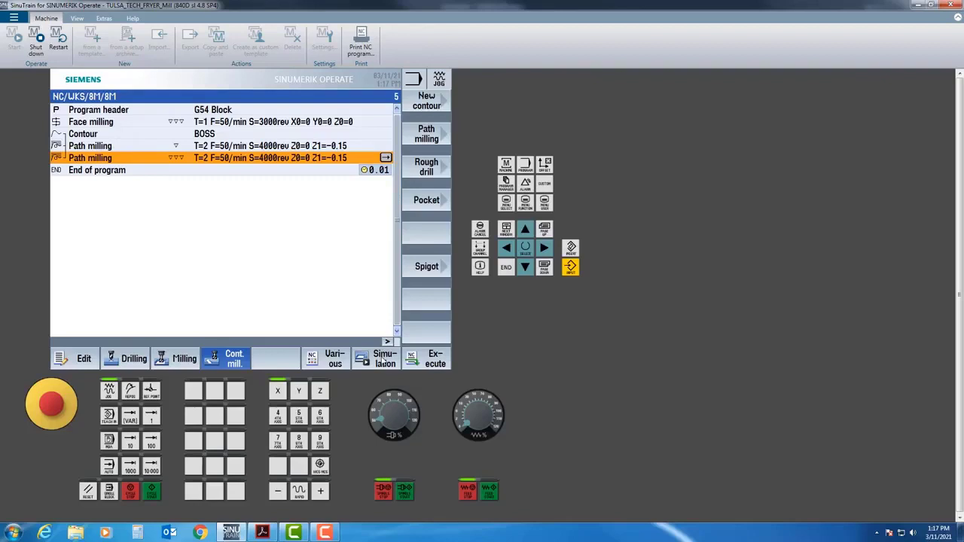
Simulate the program in the 3D view and examine the milled boss from different angles, returning to the program list
left_click(383, 360)
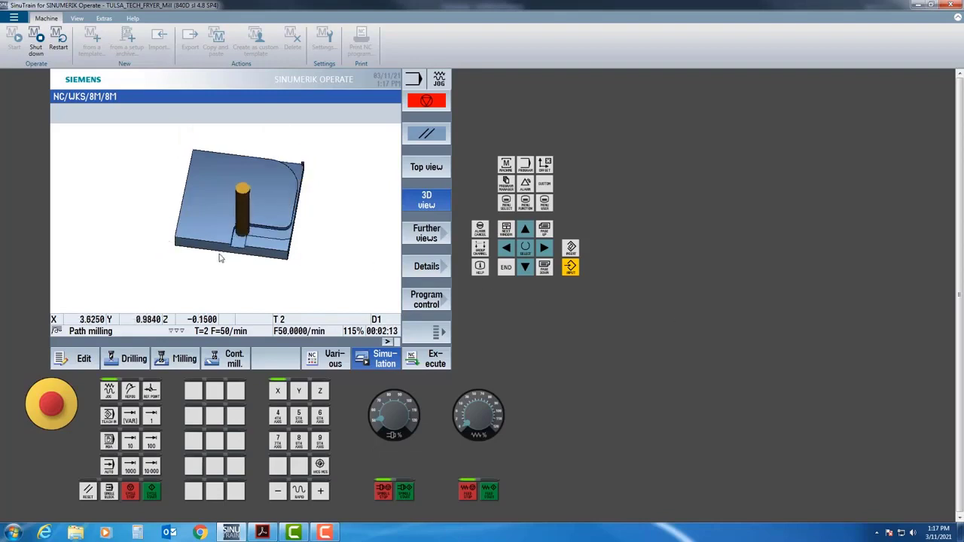
left_click_drag(219, 241, 254, 216)
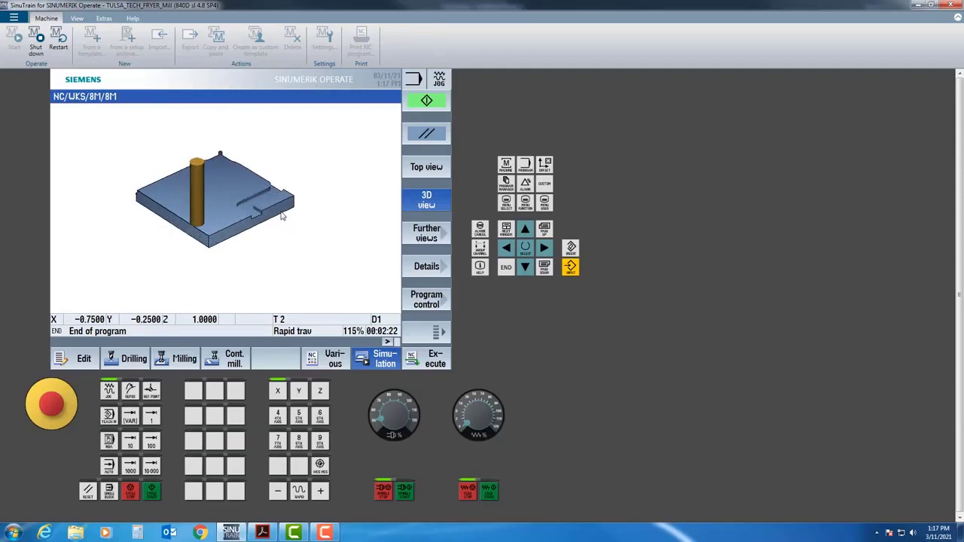
left_click_drag(279, 215, 252, 212)
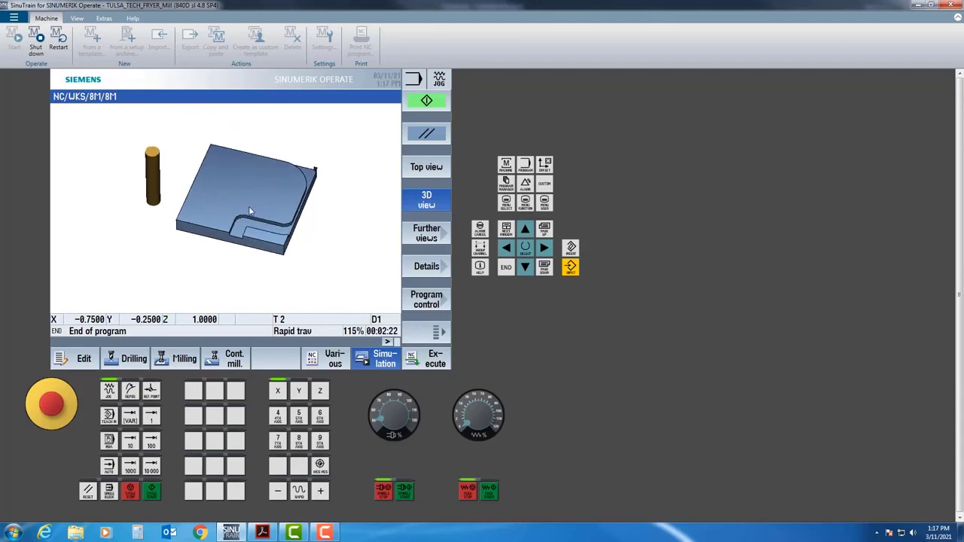
left_click(385, 362)
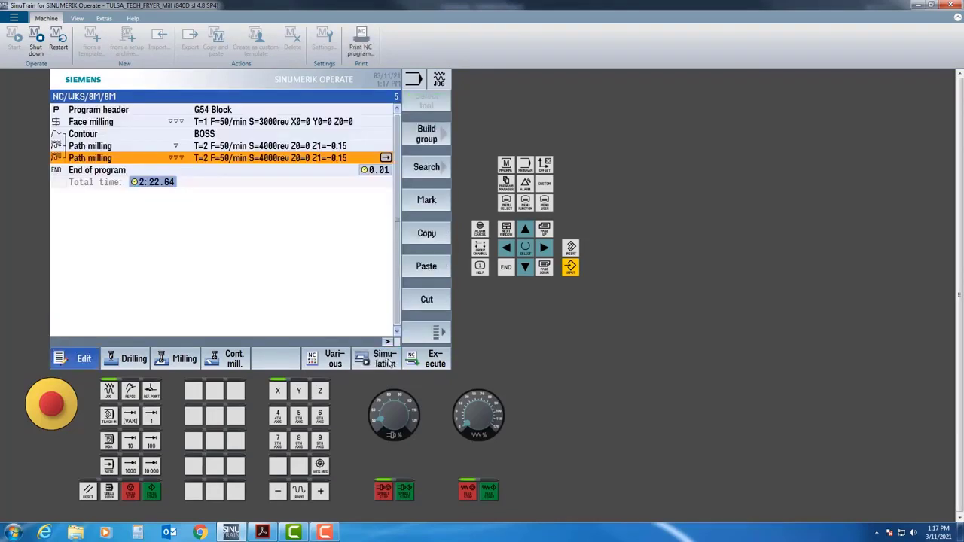
Rerun the simulation, inspect the material around the boss profile up close, and leave the simulation
left_click(386, 364)
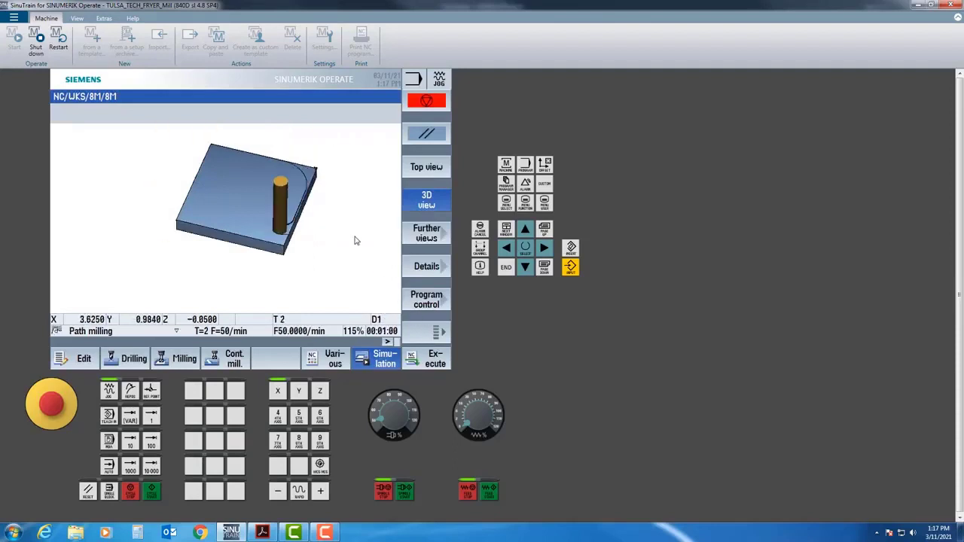
scroll(318, 174, "up", 1)
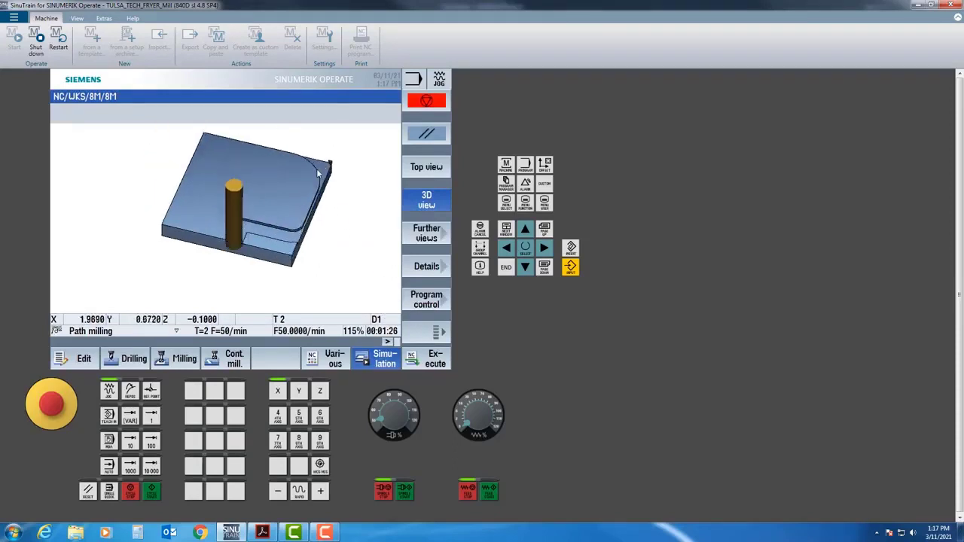
scroll(331, 167, "up", 1)
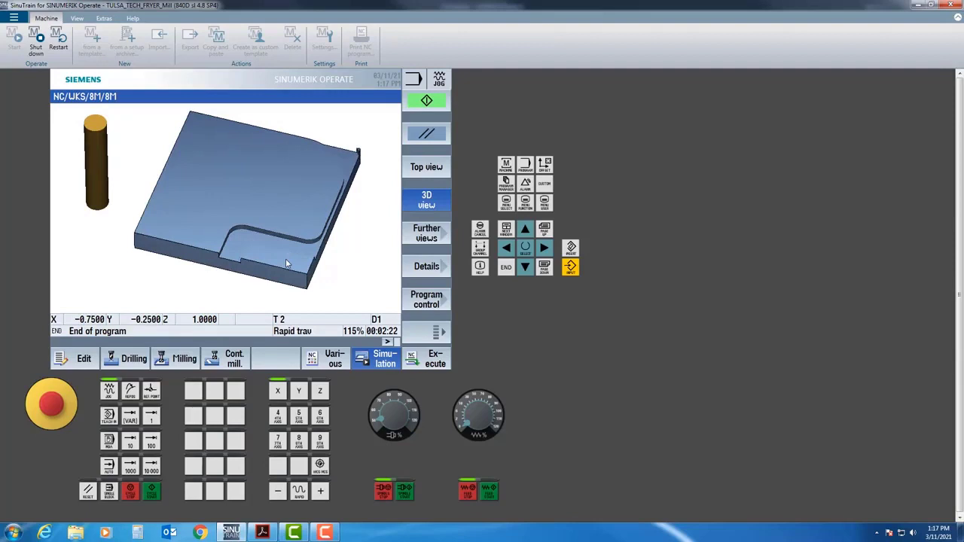
middle_click_drag(286, 260, 294, 266)
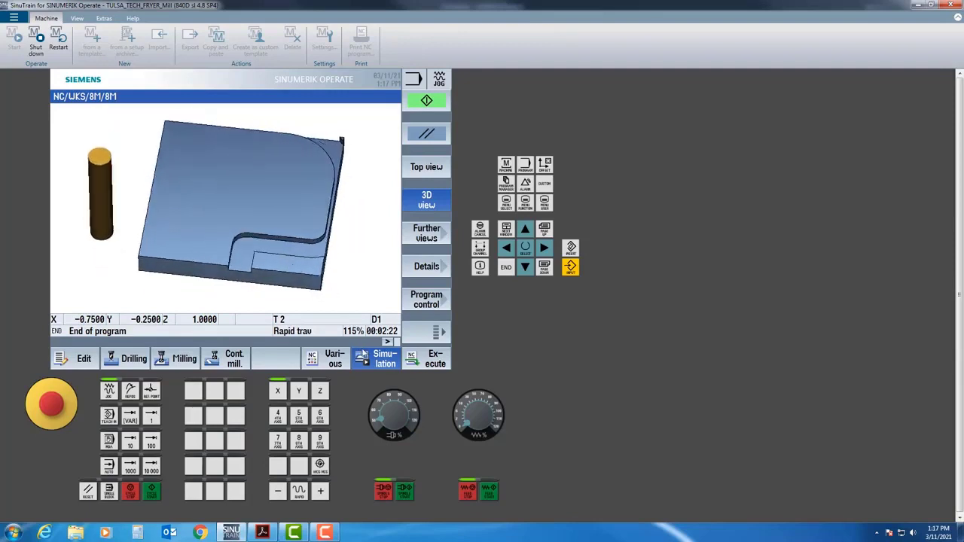
left_click(363, 357)
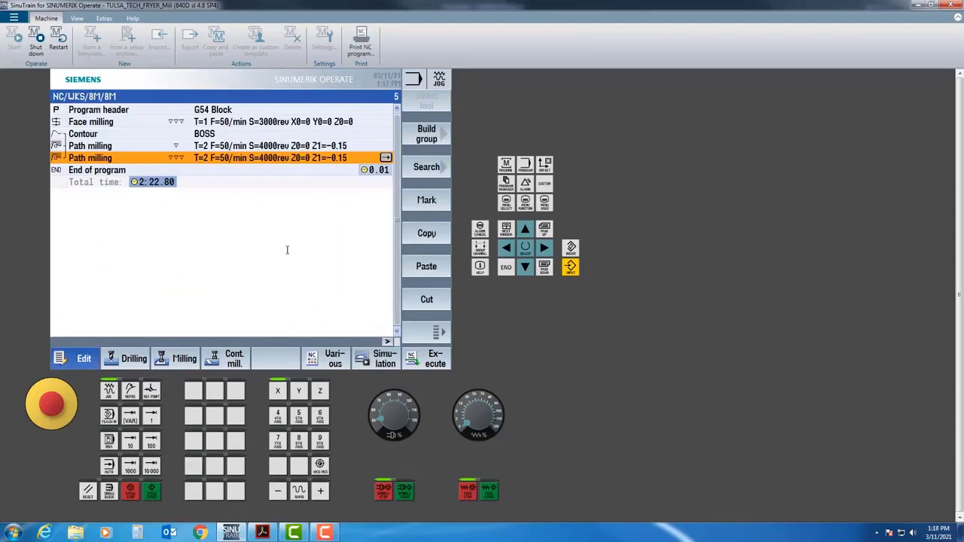
Create a new contour named EXCESS after the finishing path milling cycle
left_click(224, 359)
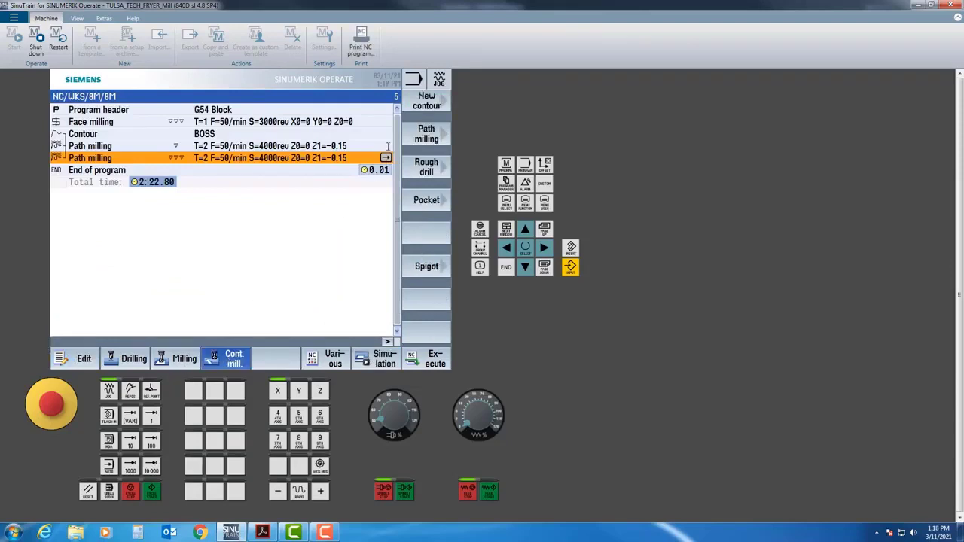
left_click(423, 106)
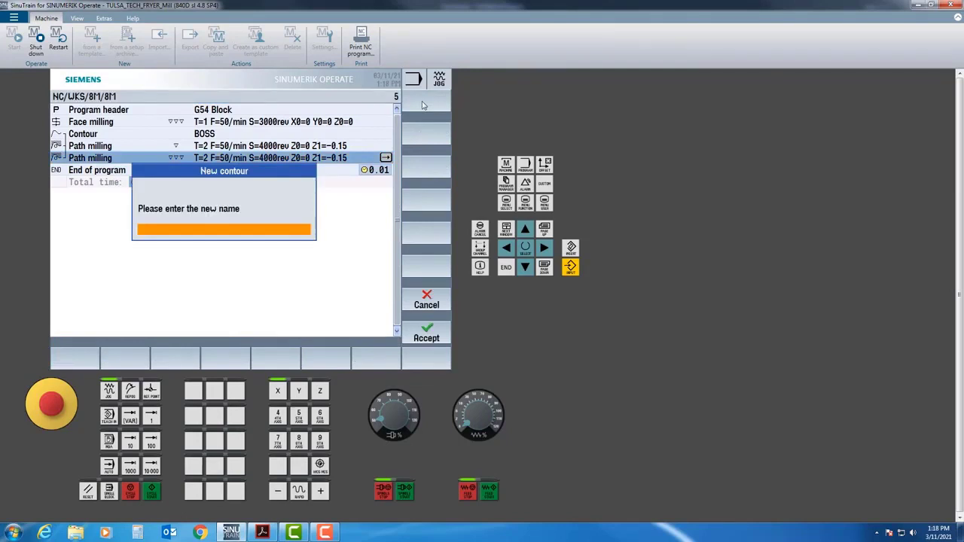
type("ES")
key("BackSpace")
key("BackSpace")
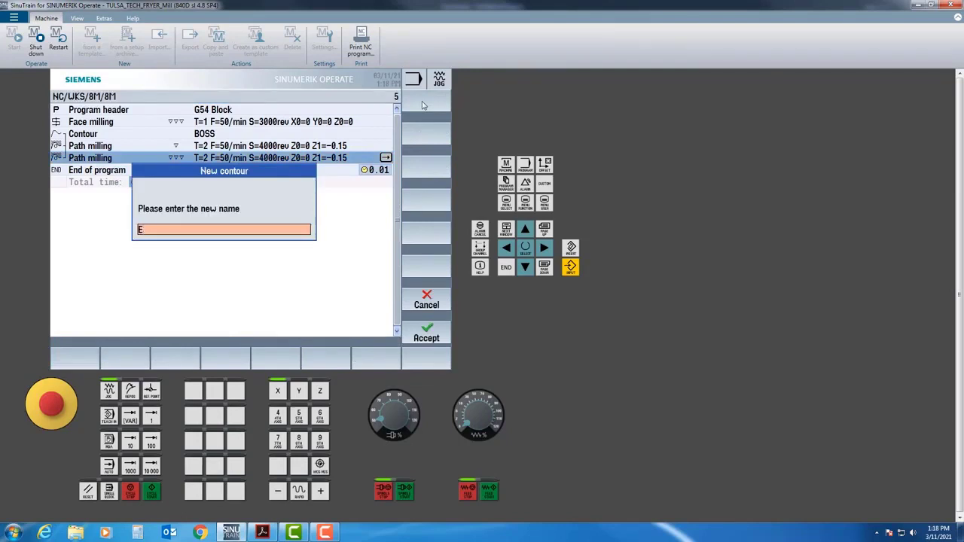
type("XCESS")
key("Return")
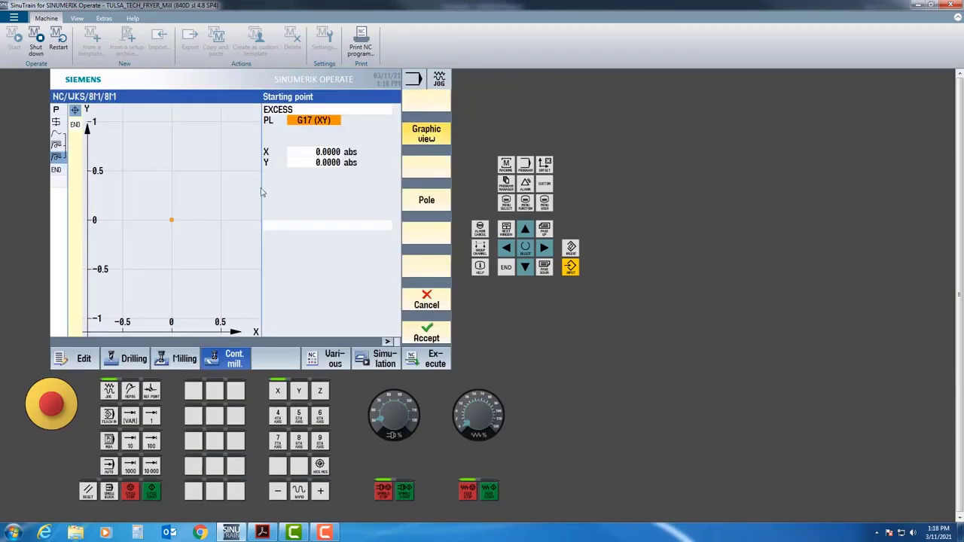
Consult the part drawing, set the EXCESS contour's starting point to X 4.0 and Y -0.5 absolute, and accept it
left_click(305, 151)
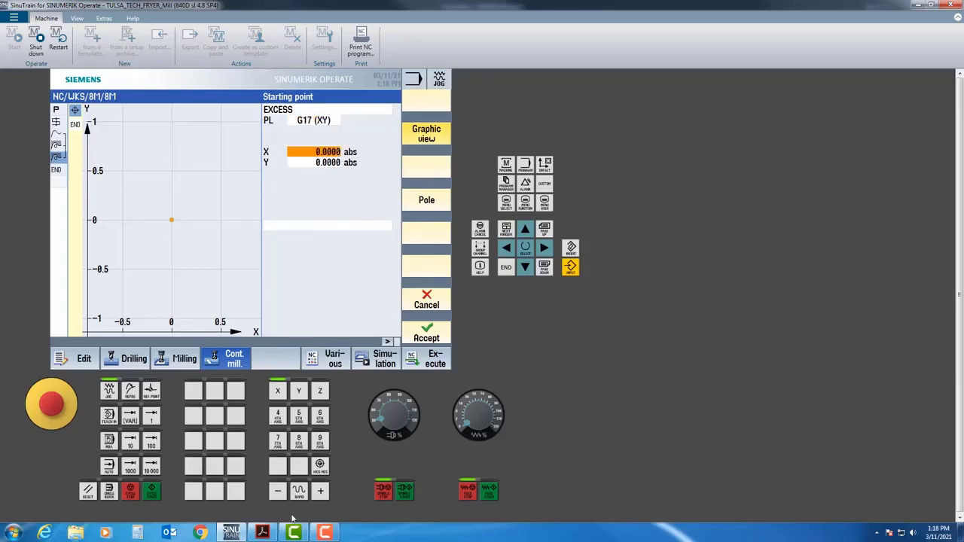
left_click(263, 532)
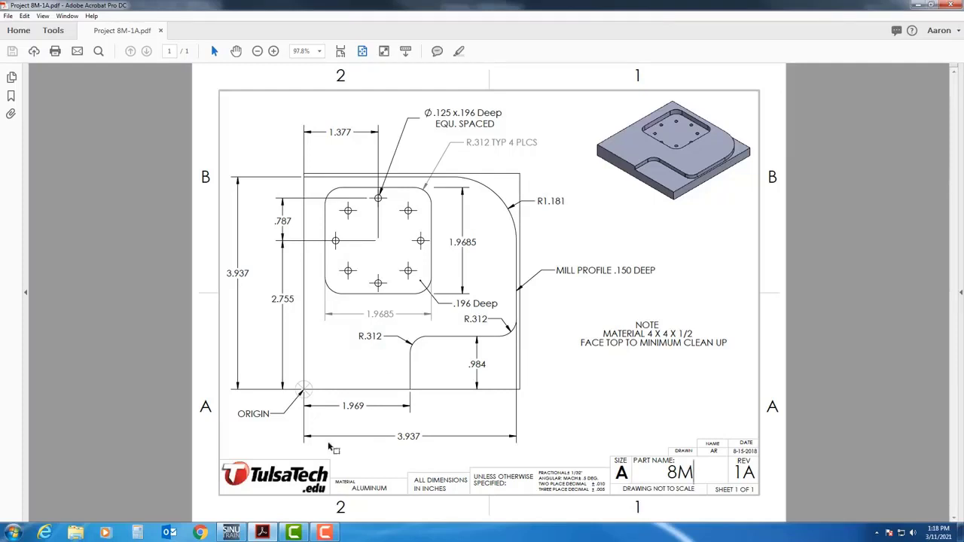
left_click(230, 532)
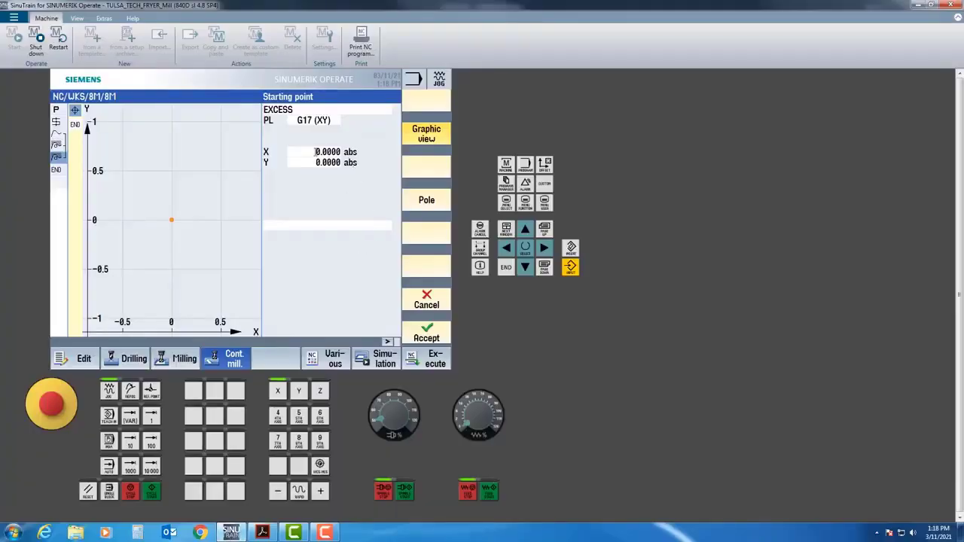
left_click(315, 152)
type("4")
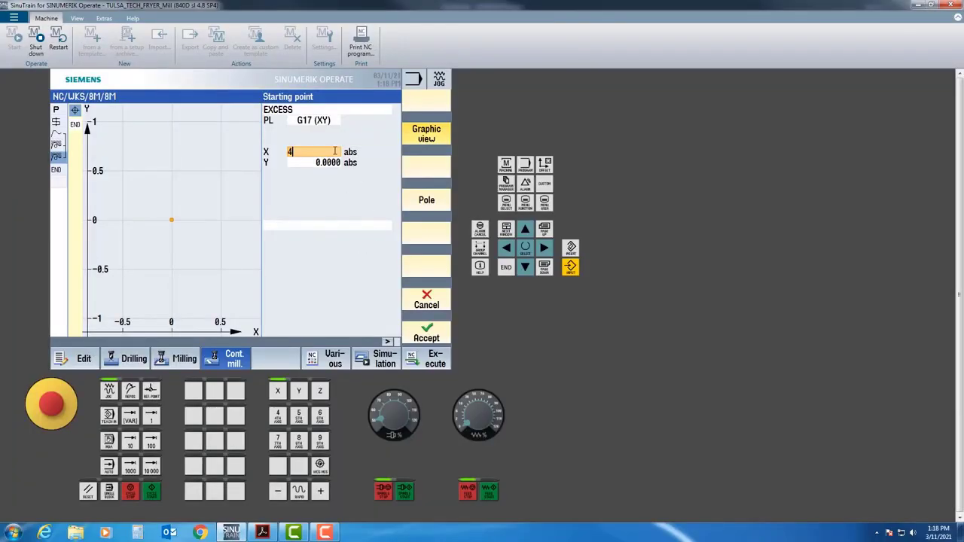
type(".0")
key("Return")
type("-")
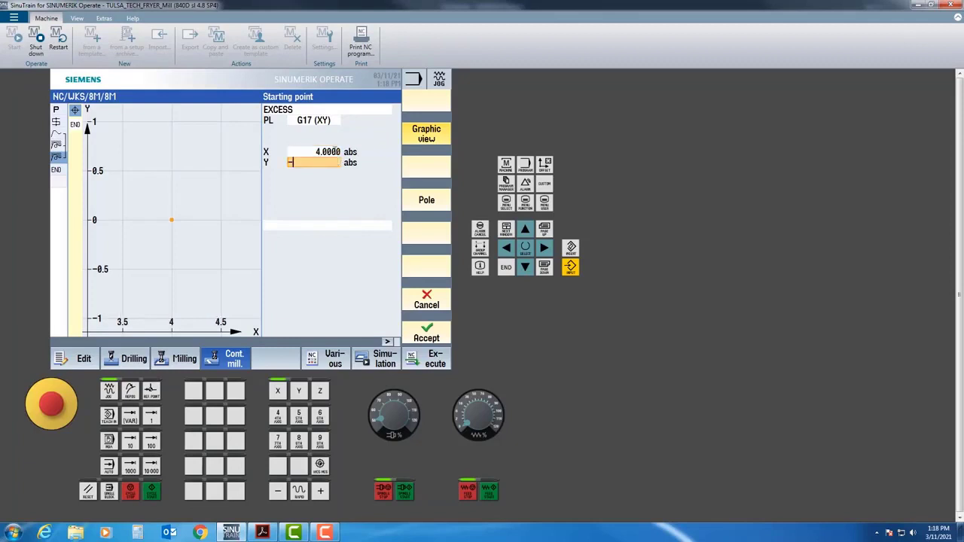
type("0.5")
key("Return")
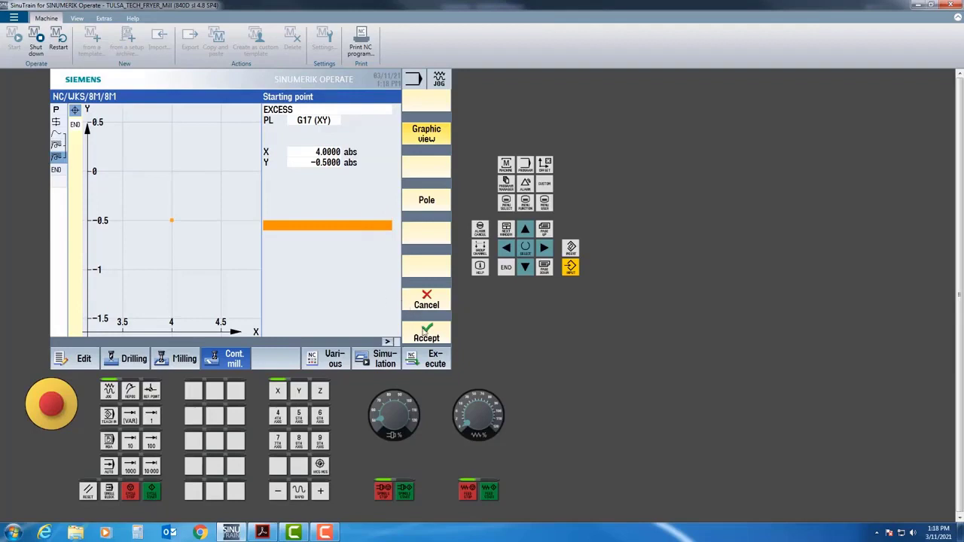
left_click(426, 333)
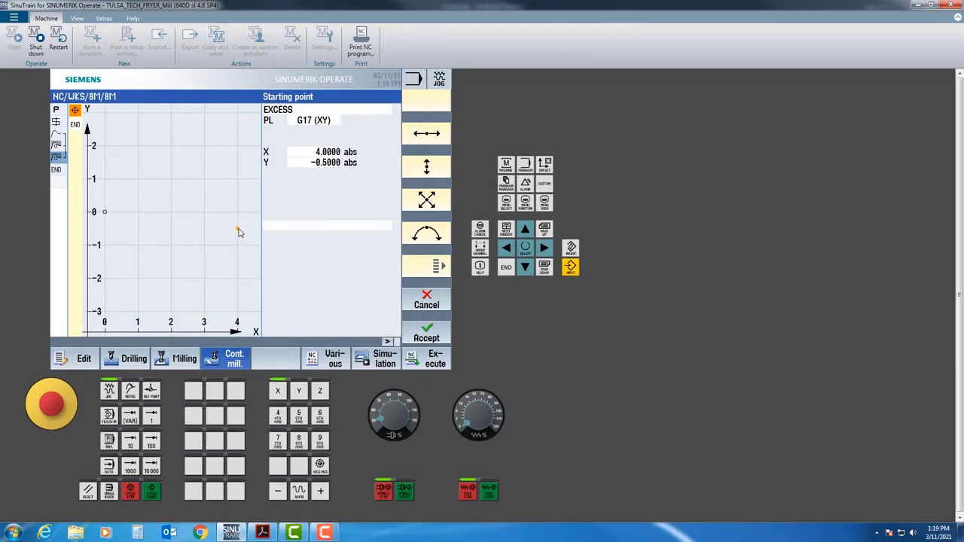
Add a vertical straight line to the EXCESS contour ending at Y 0.3 absolute and accept it
left_click(429, 177)
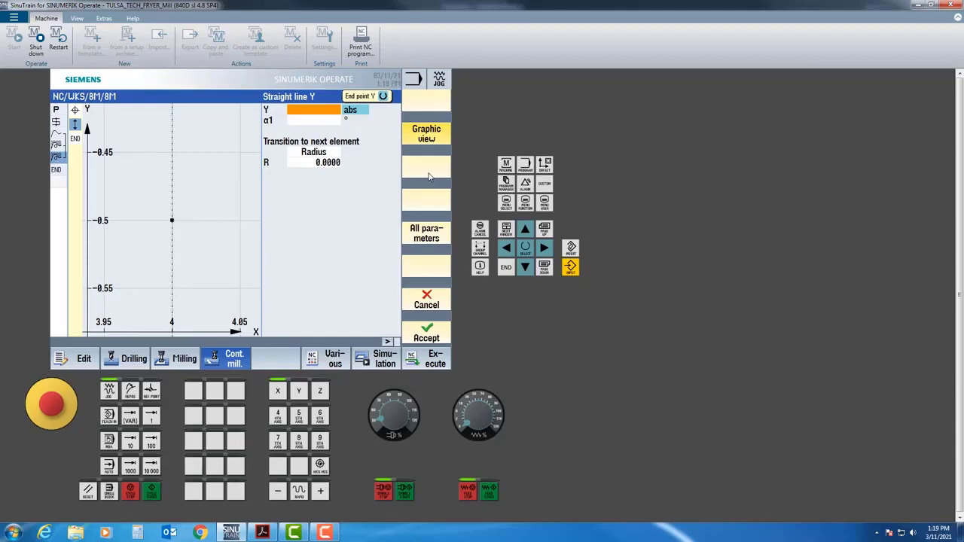
type(".3")
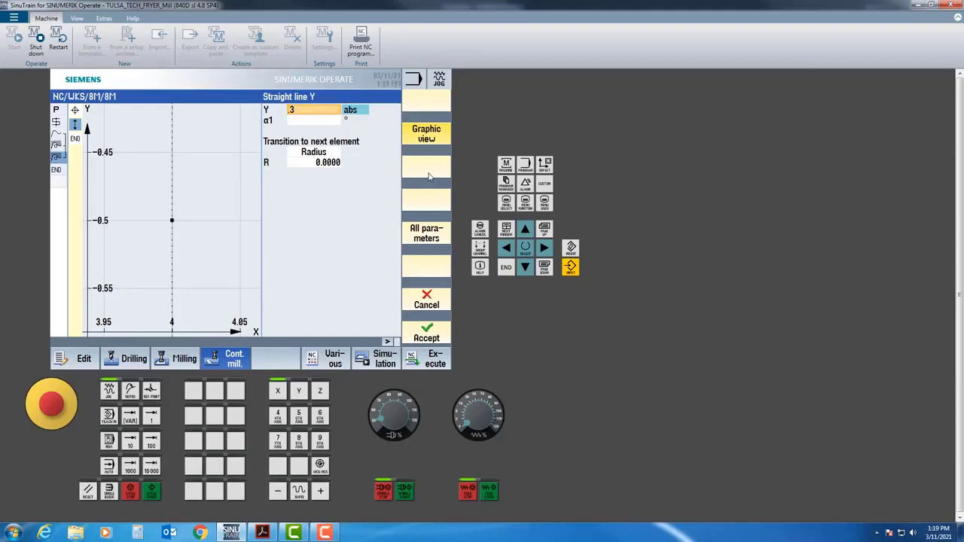
key("Return")
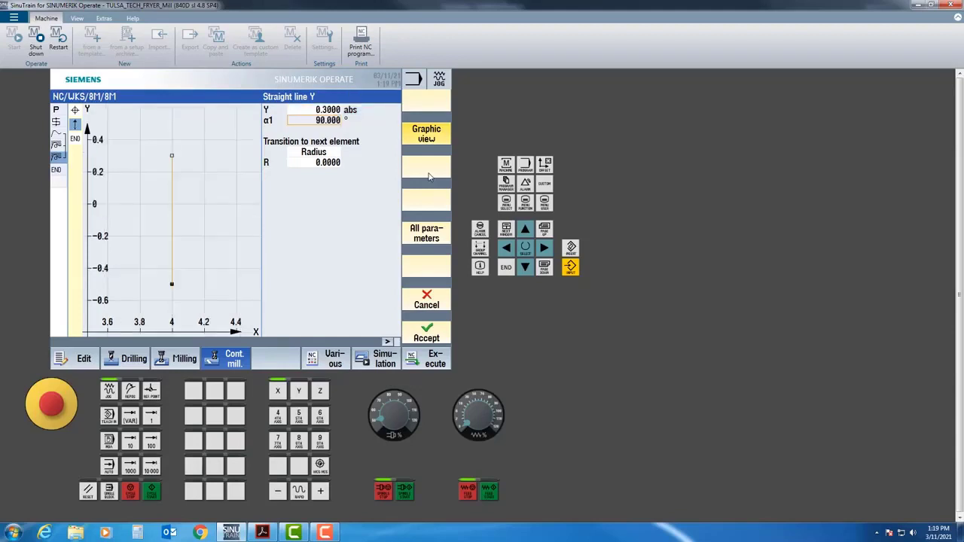
left_click(425, 333)
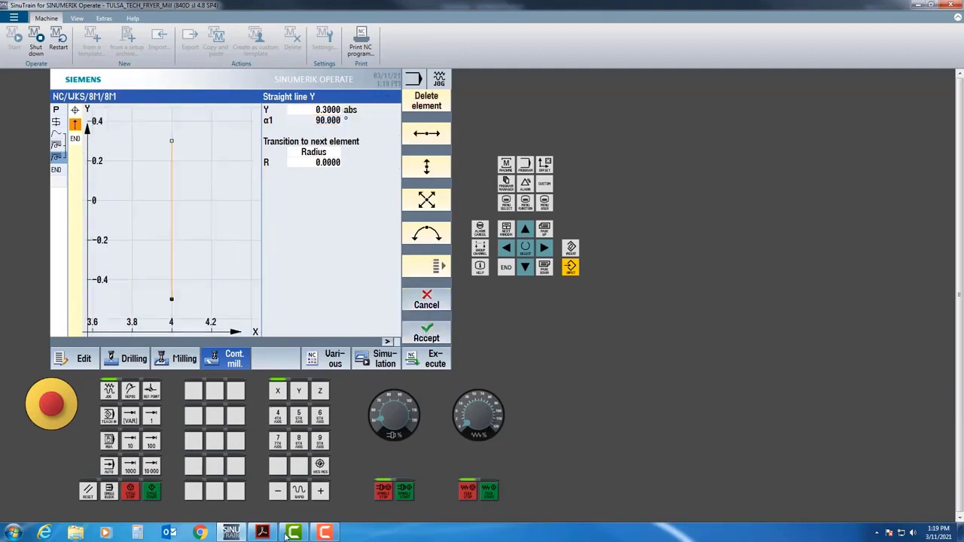
Consult the part drawing and add a horizontal line ending at X 1.969+.3 absolute to the EXCESS contour
left_click(262, 533)
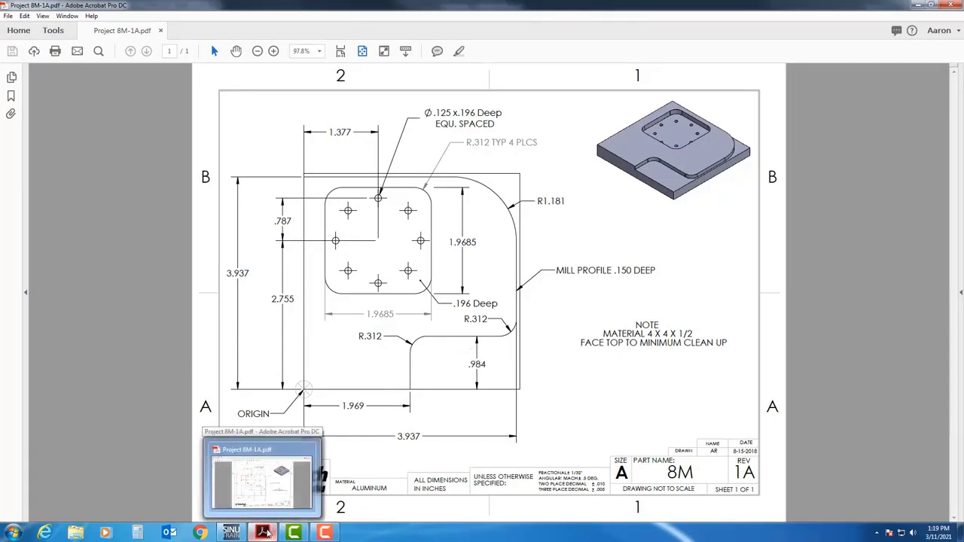
left_click(231, 533)
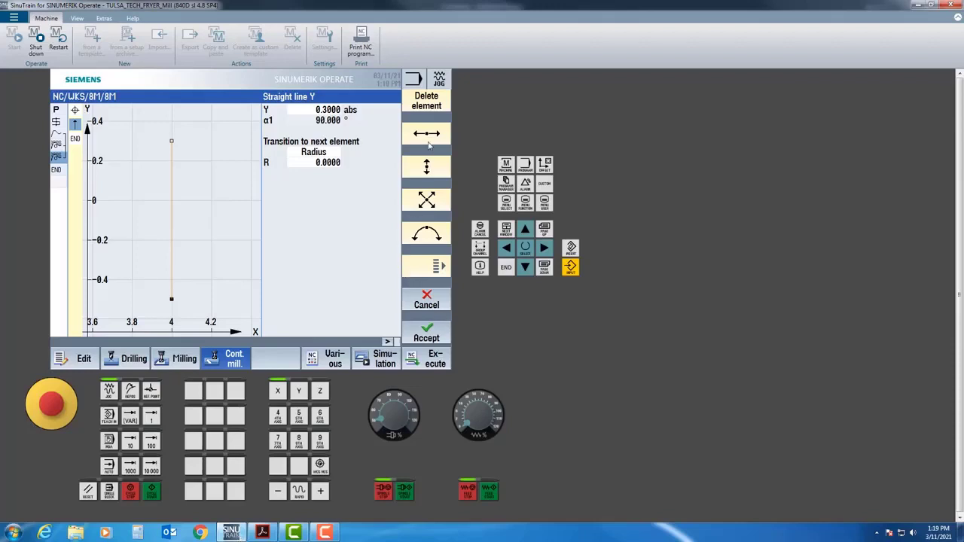
left_click(426, 135)
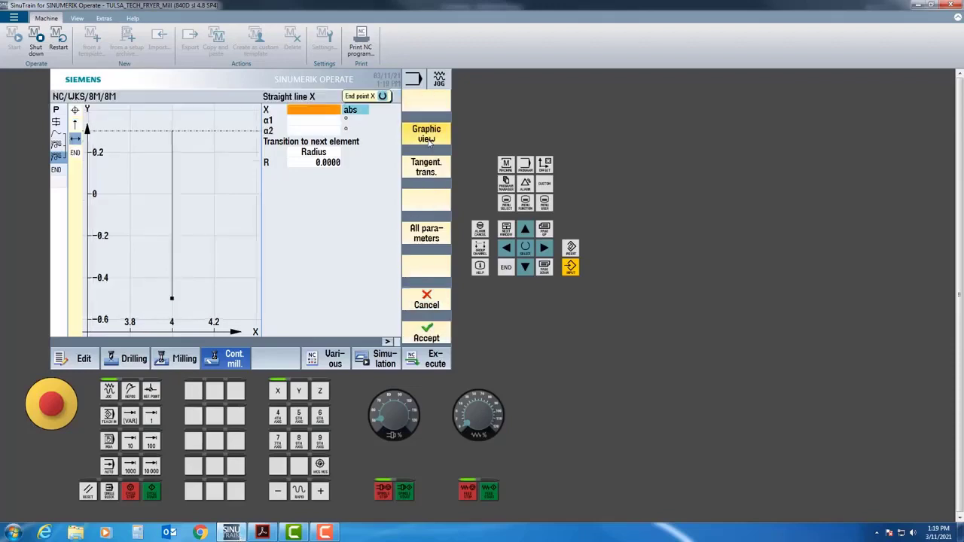
type("1")
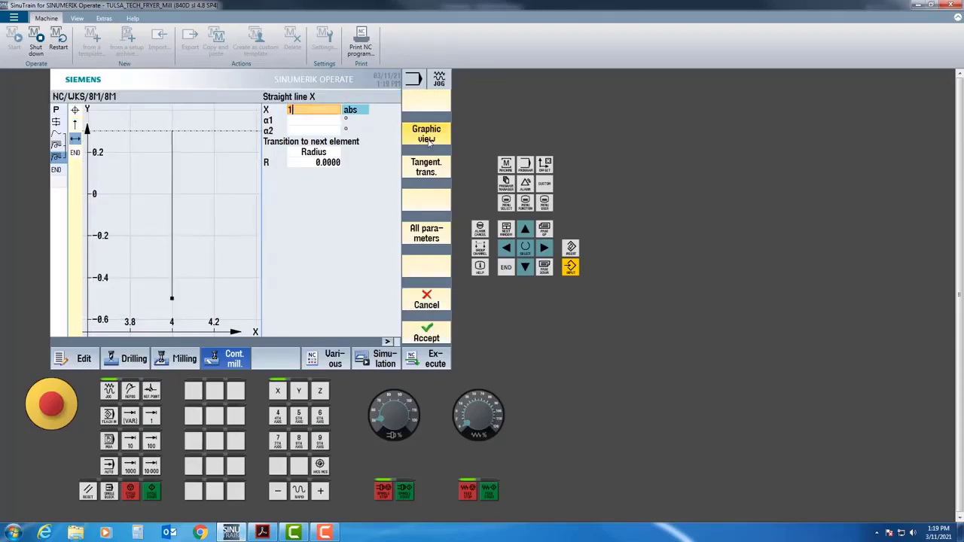
type(".969+.3")
key("Return")
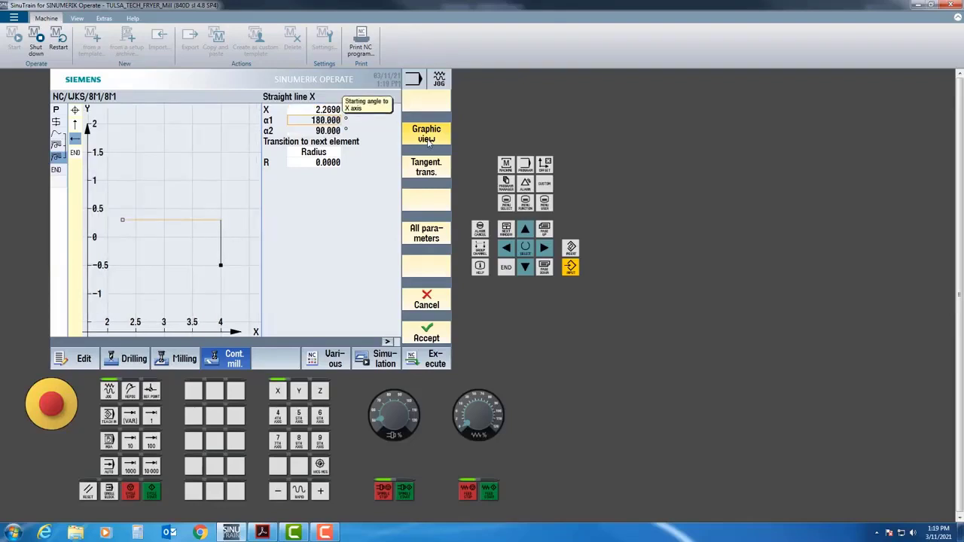
left_click(426, 333)
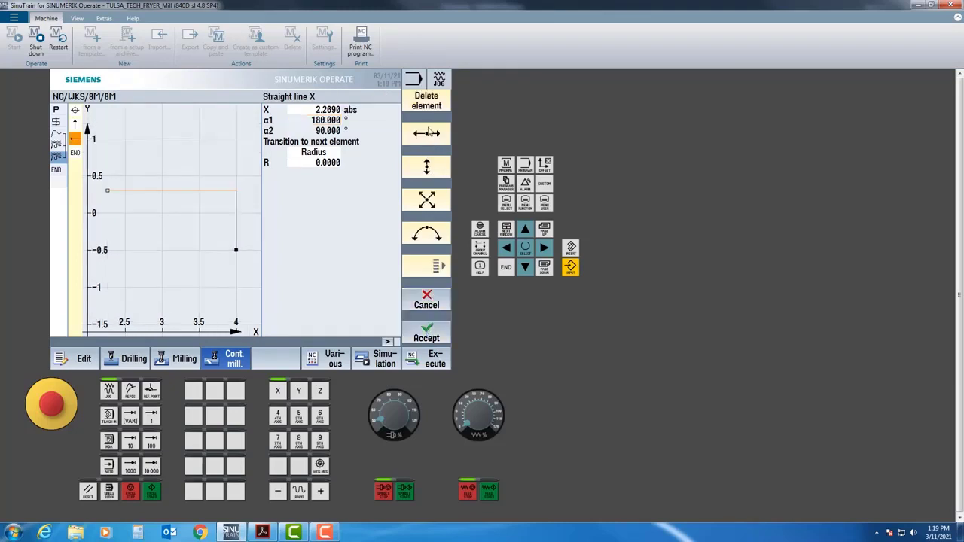
Add a vertical line ending at Y .984-.3 absolute to the EXCESS contour and accept it
left_click(428, 168)
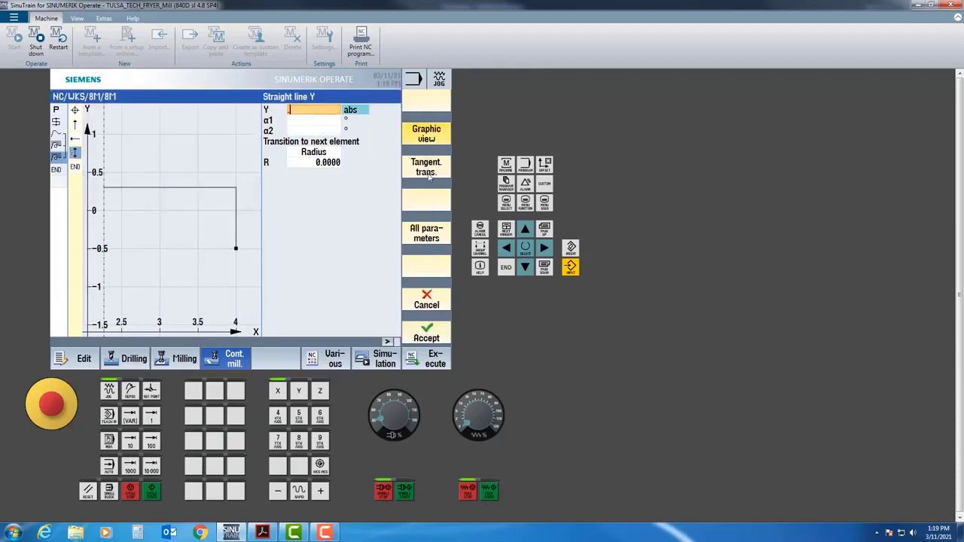
type(".984-.3")
key("Return")
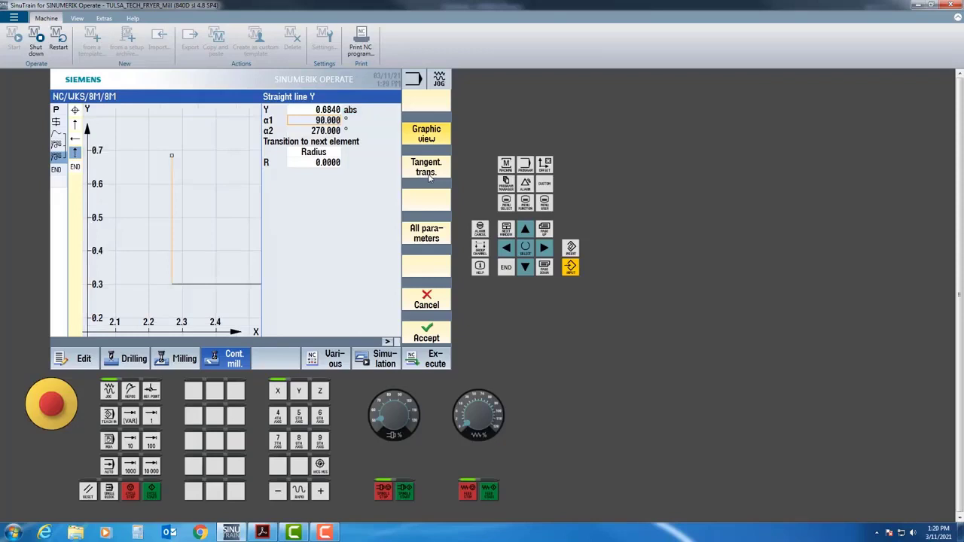
left_click(428, 334)
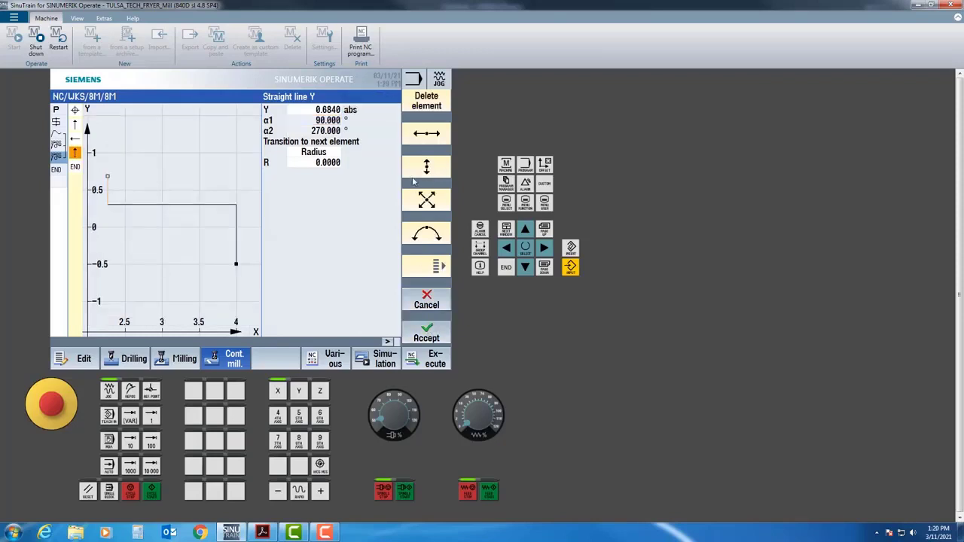
Add a horizontal line ending at X 4.5 absolute to the EXCESS contour and accept it
left_click(417, 135)
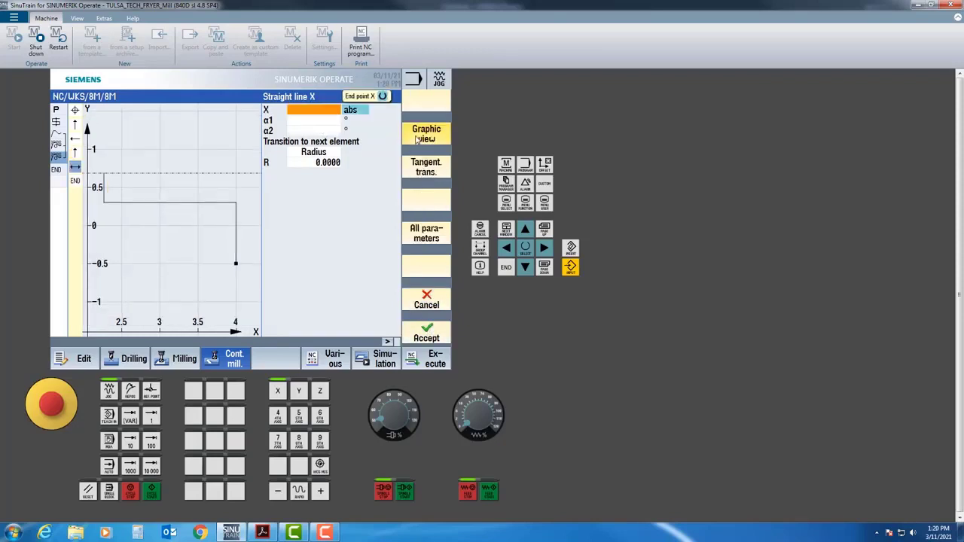
type("4.")
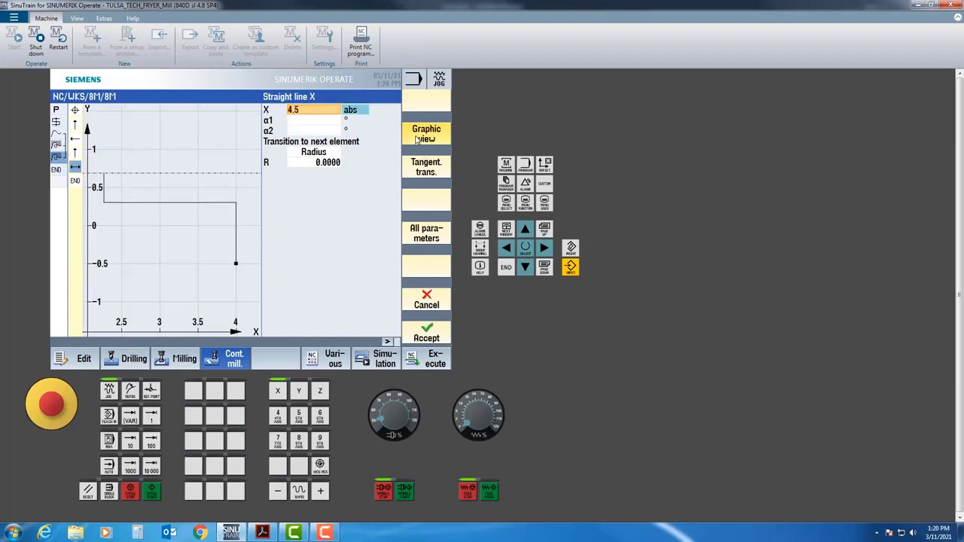
type("5")
key("Return")
left_click(414, 326)
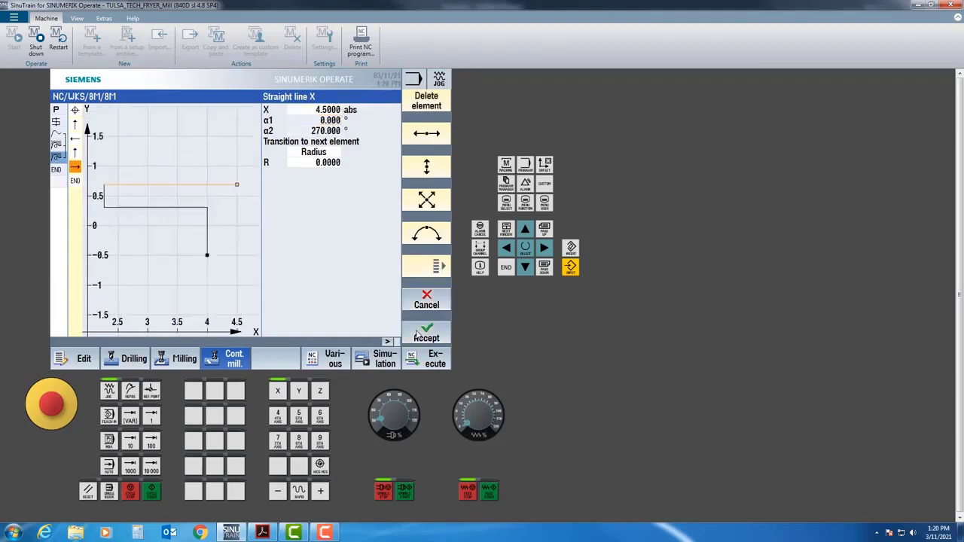
Add a vertical line ending at Y 4.0 absolute to the EXCESS contour and accept it
left_click(410, 174)
type("4")
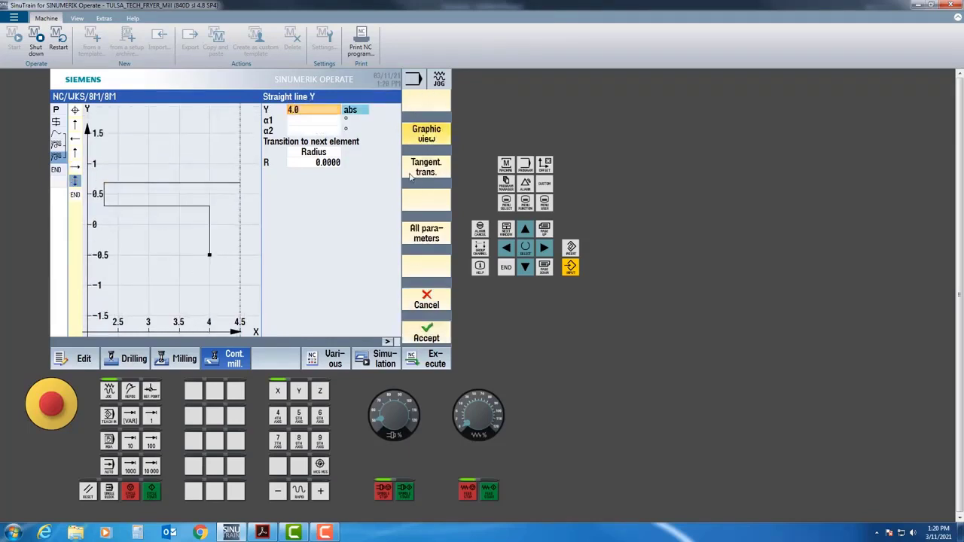
key("Return")
left_click(429, 337)
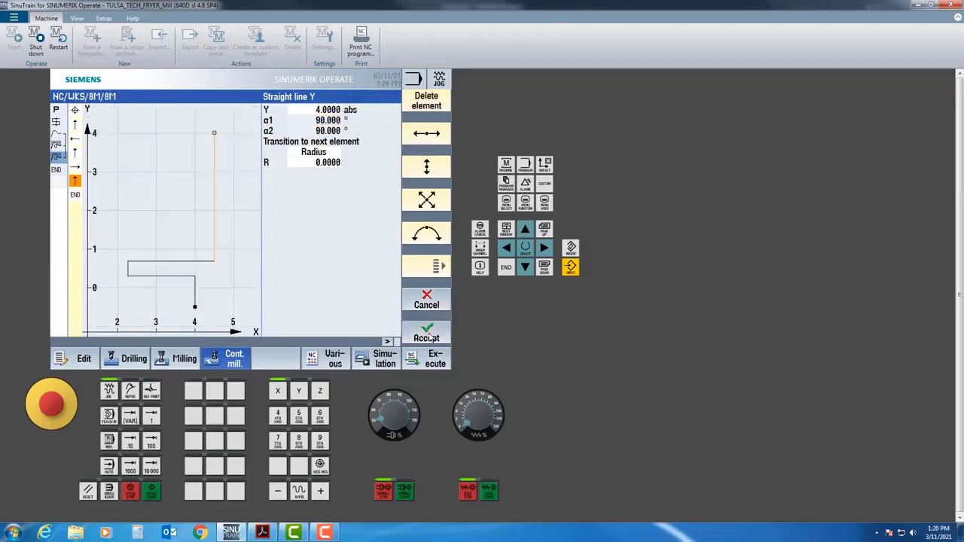
Add a final horizontal line ending at X 4.0 absolute and accept the complete EXCESS contour into the program
left_click(422, 142)
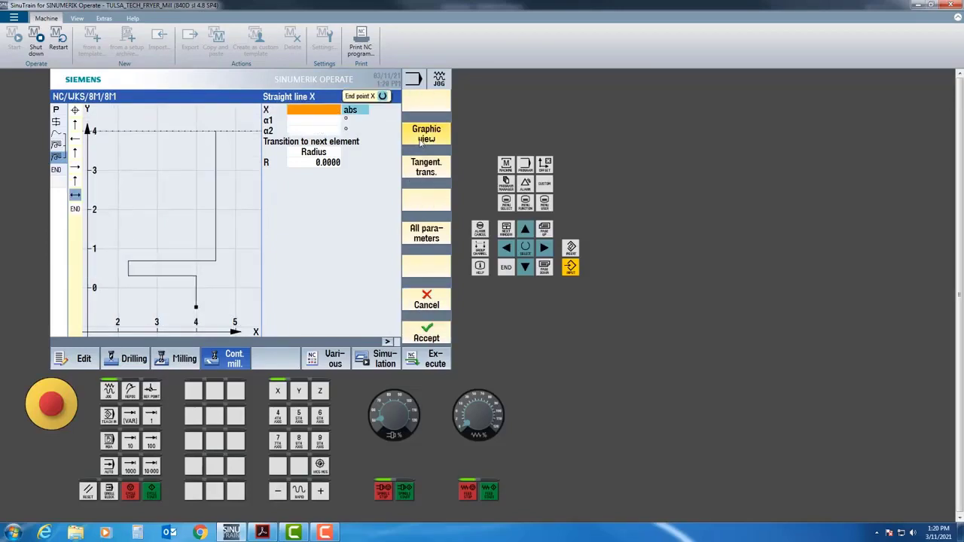
type("4")
key("Return")
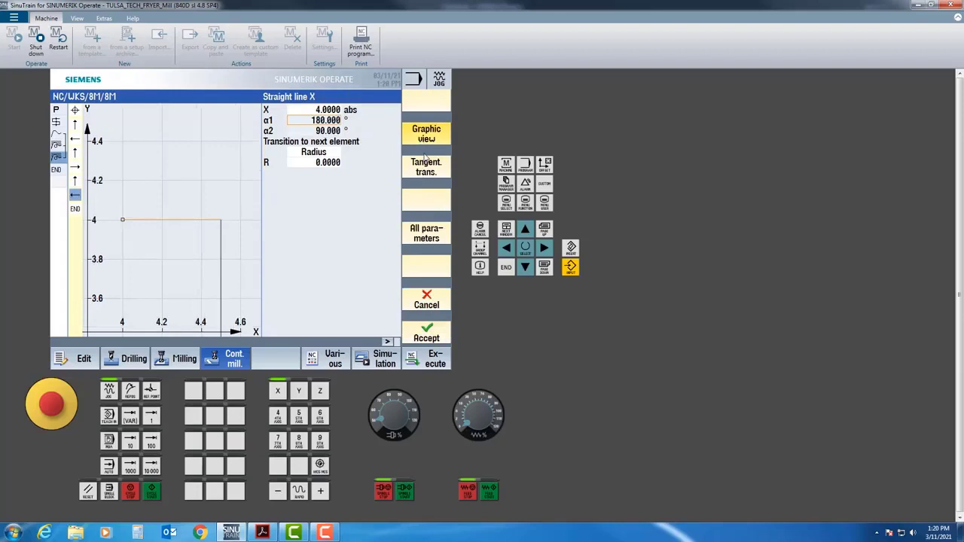
left_click(428, 337)
left_click(428, 338)
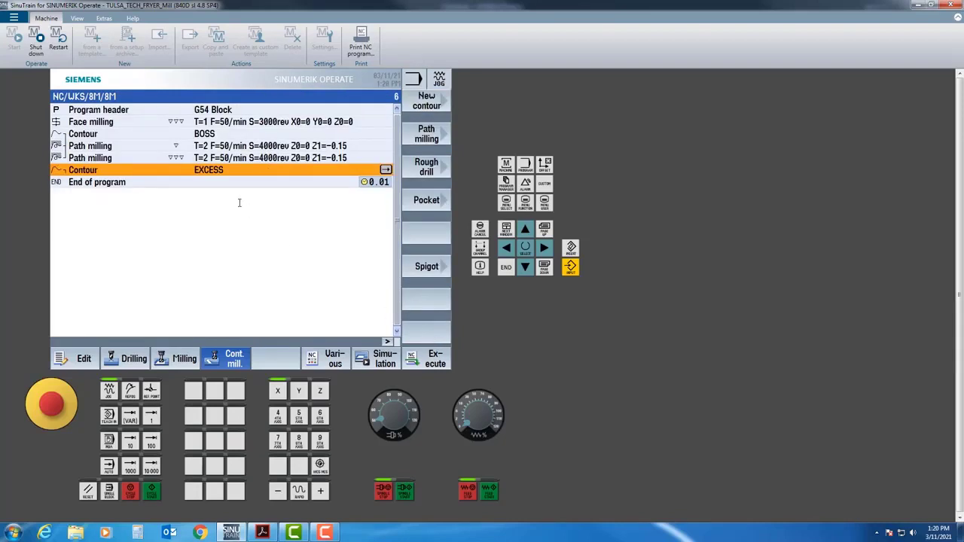
Add a finishing path milling cycle for the EXCESS contour with infeed DZ set to 0.05 and accept it
left_click(436, 140)
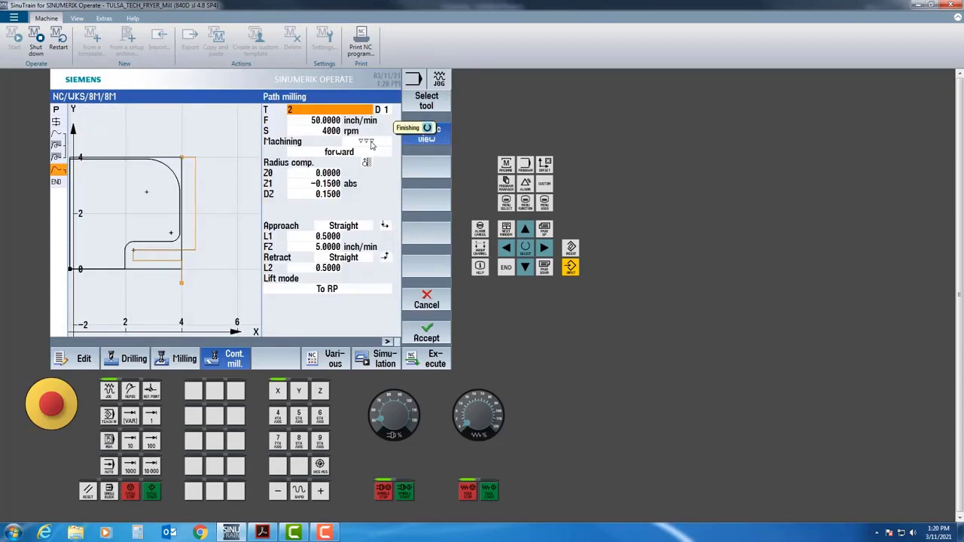
left_click(318, 195)
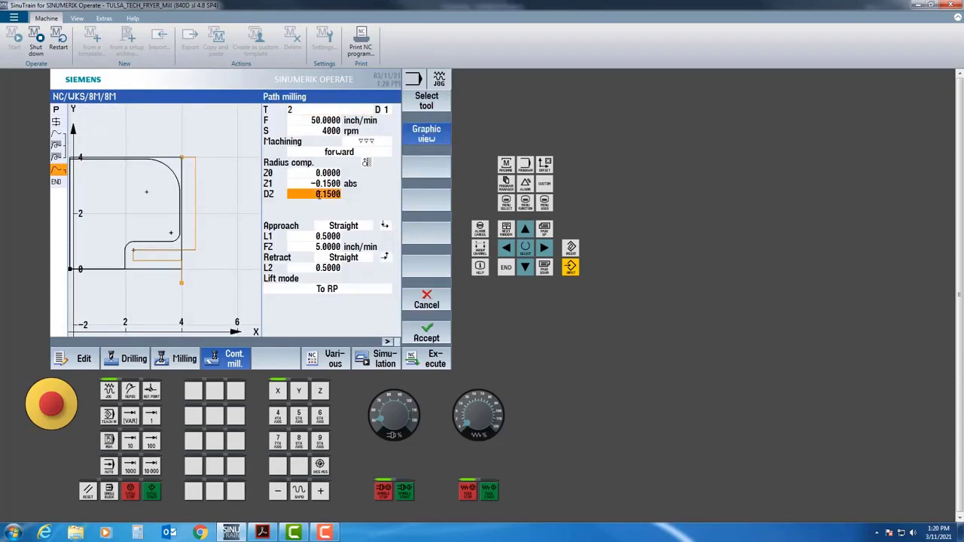
type("0.05")
key("Return")
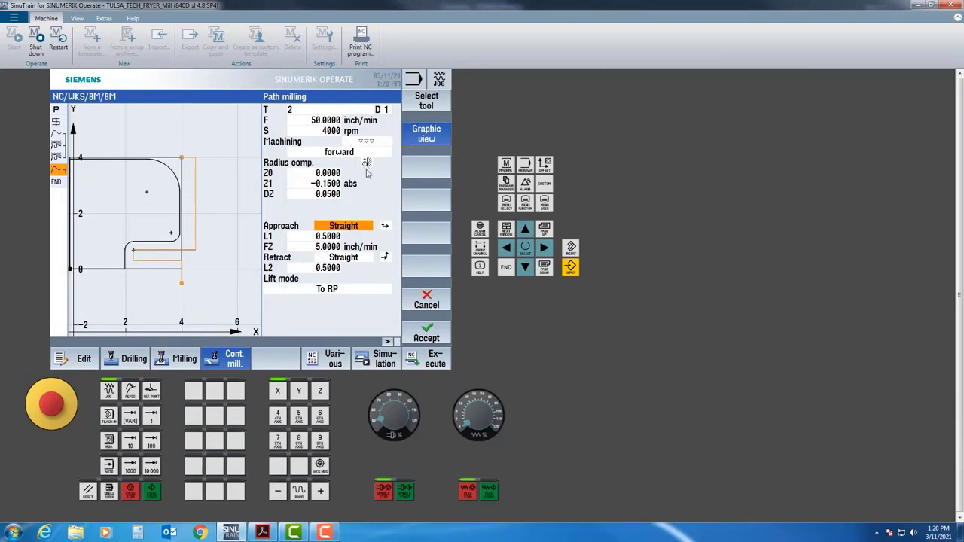
left_click(436, 339)
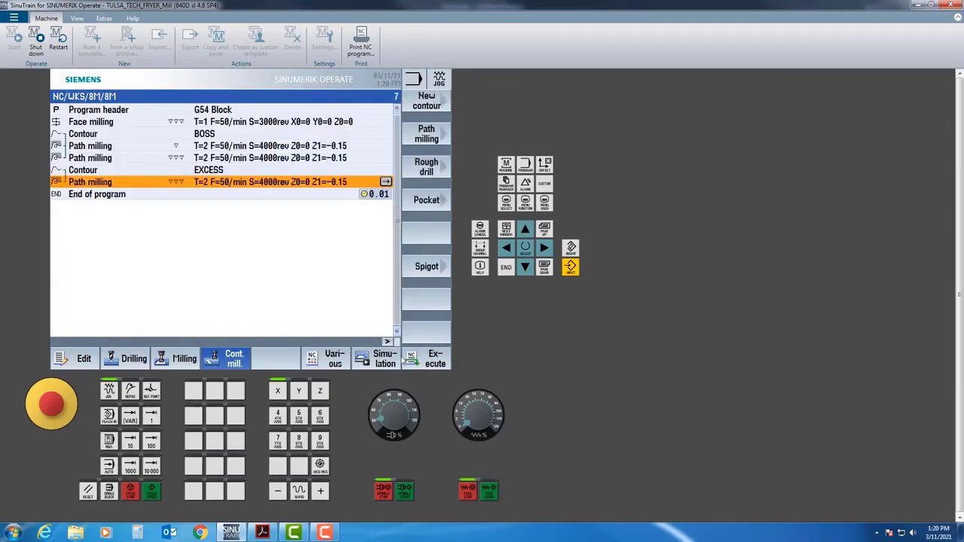
Simulate the program, leave the simulation, and switch off radius compensation in the EXCESS path milling cycle
left_click(386, 365)
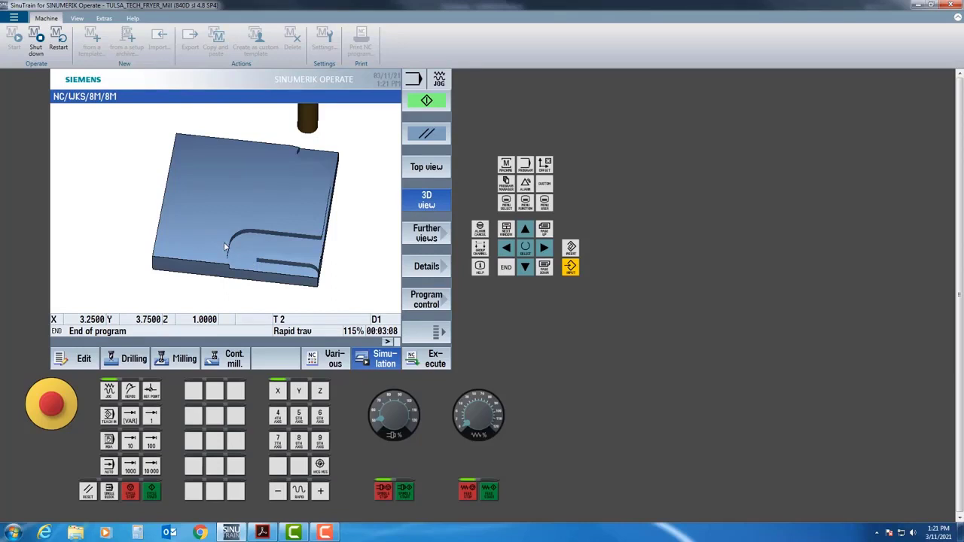
left_click(367, 360)
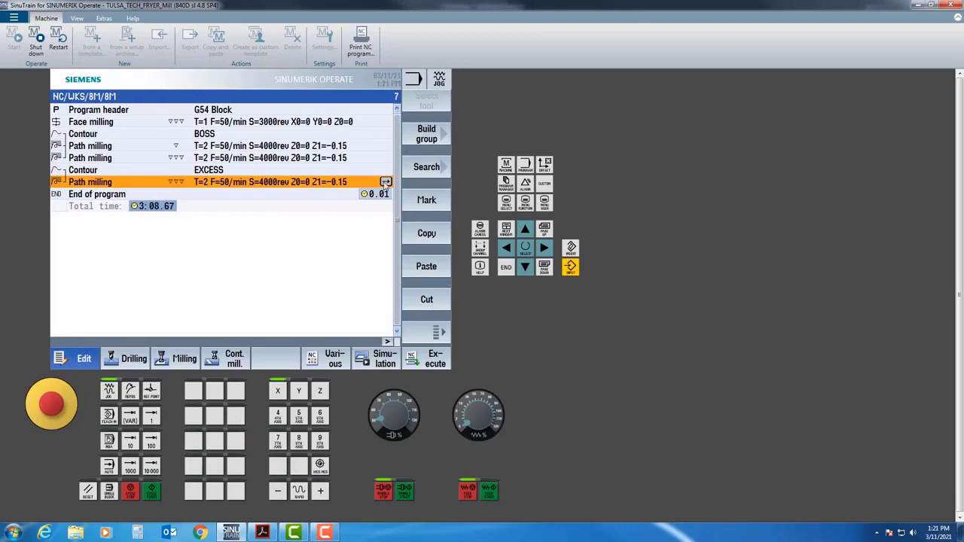
left_click(385, 183)
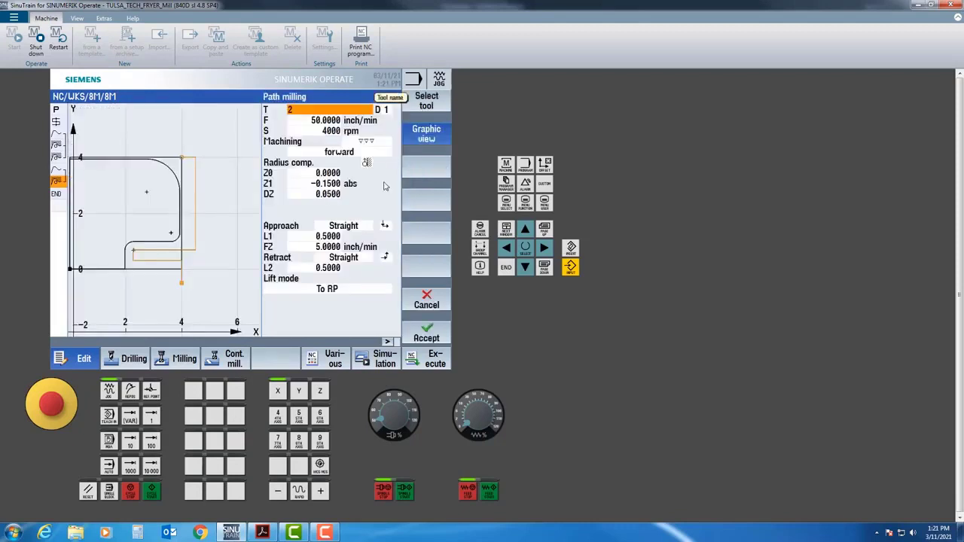
left_click(367, 163)
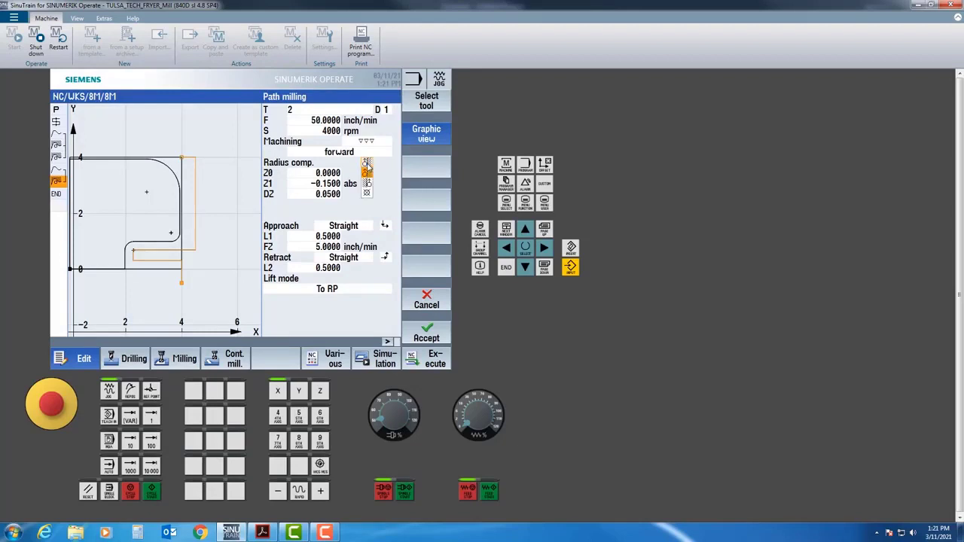
left_click(367, 194)
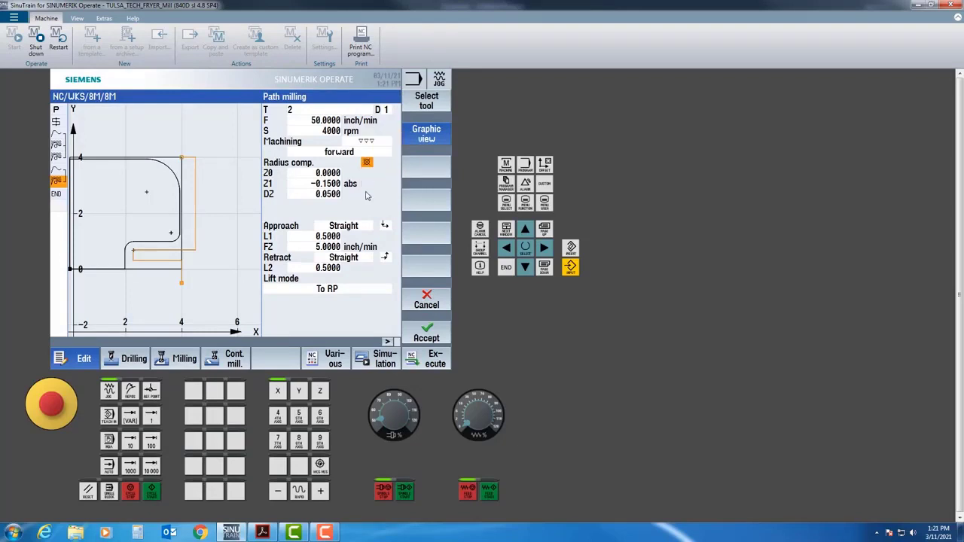
left_click(426, 337)
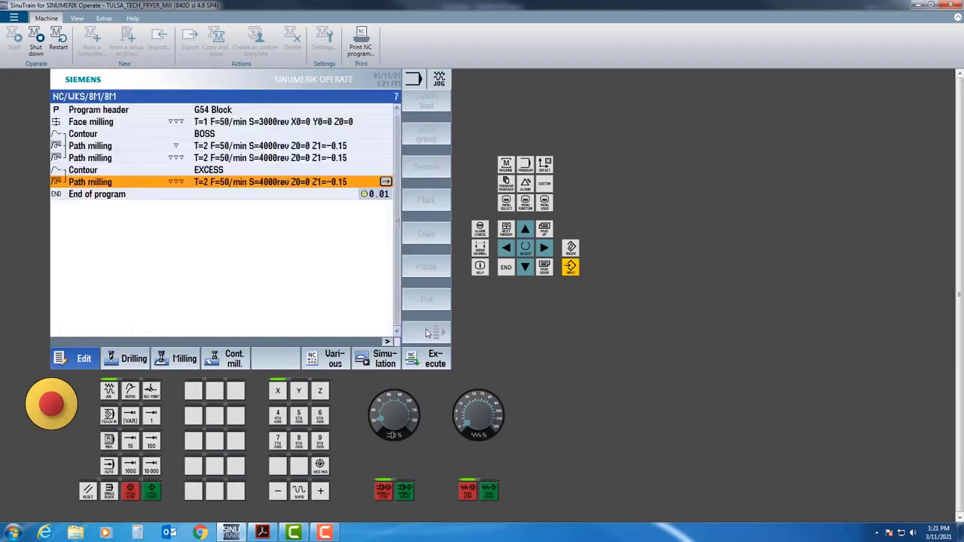
Rerun the simulation, rotate the 3D part to check for leftover material around the boss, and return to the program list
left_click(380, 360)
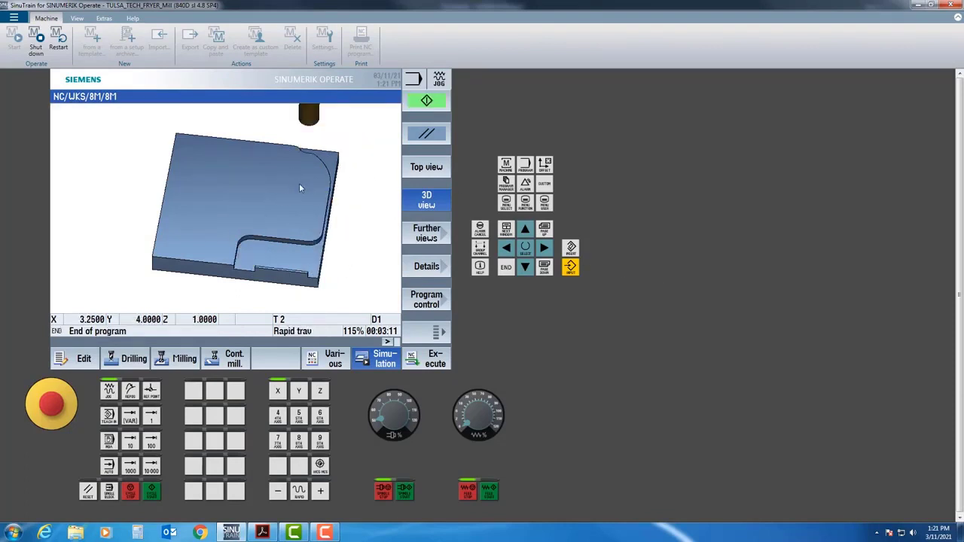
mouse_move(304, 189)
left_mouse_down()
mouse_move(248, 180)
mouse_move(312, 181)
left_mouse_up()
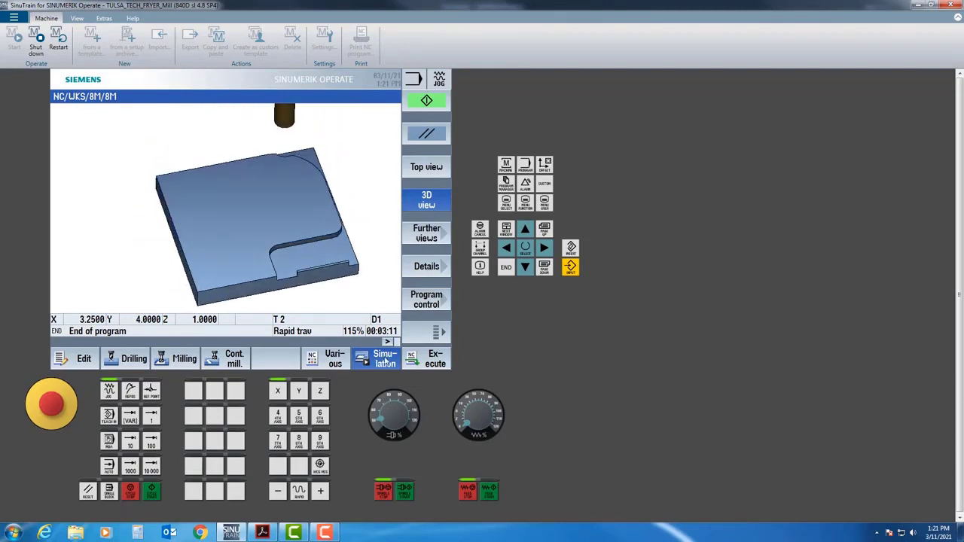
left_click(385, 362)
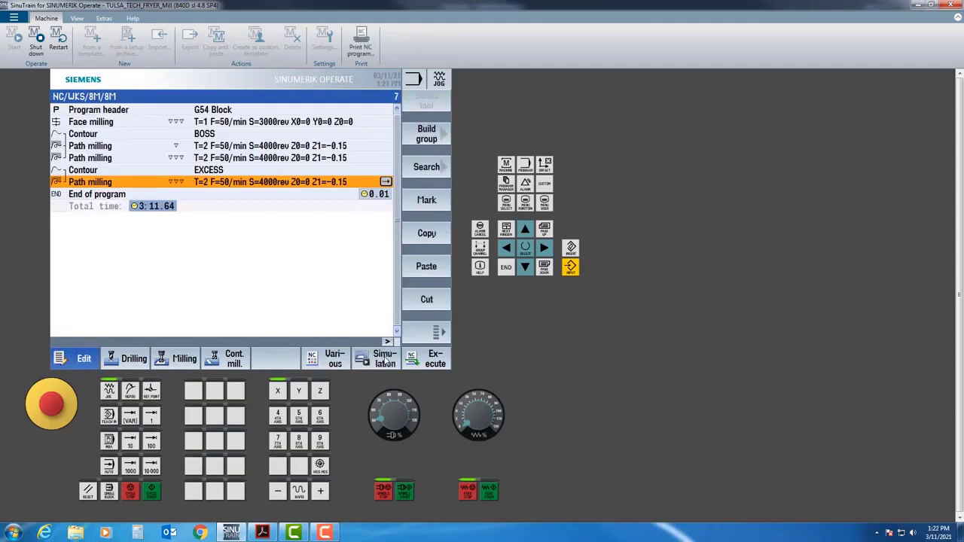
Set the end point of the first vertical line in the EXCESS contour to Y 0.25 absolute and accept the contour
key("Up")
key("Right")
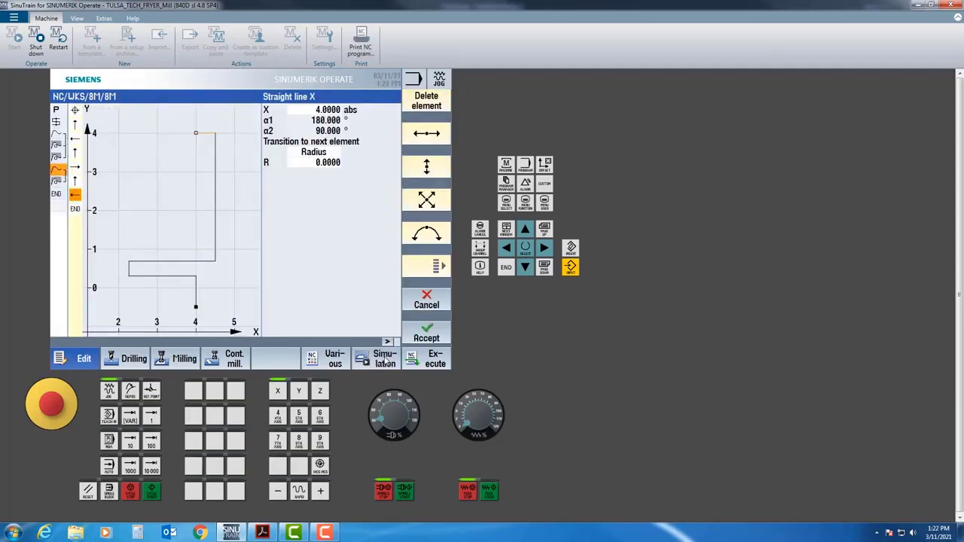
key("Up")
key("Up")
key("Up")
key("Up")
key("Up")
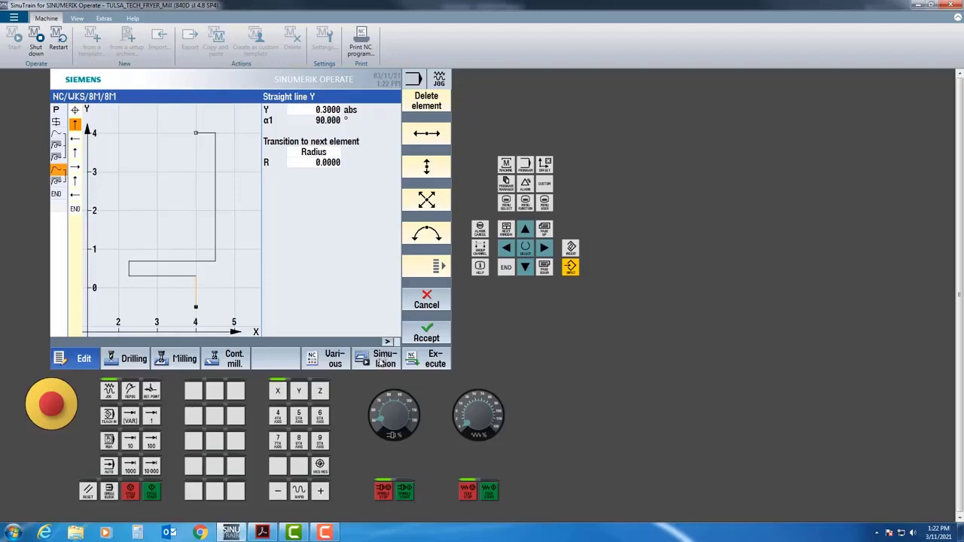
left_click(321, 110)
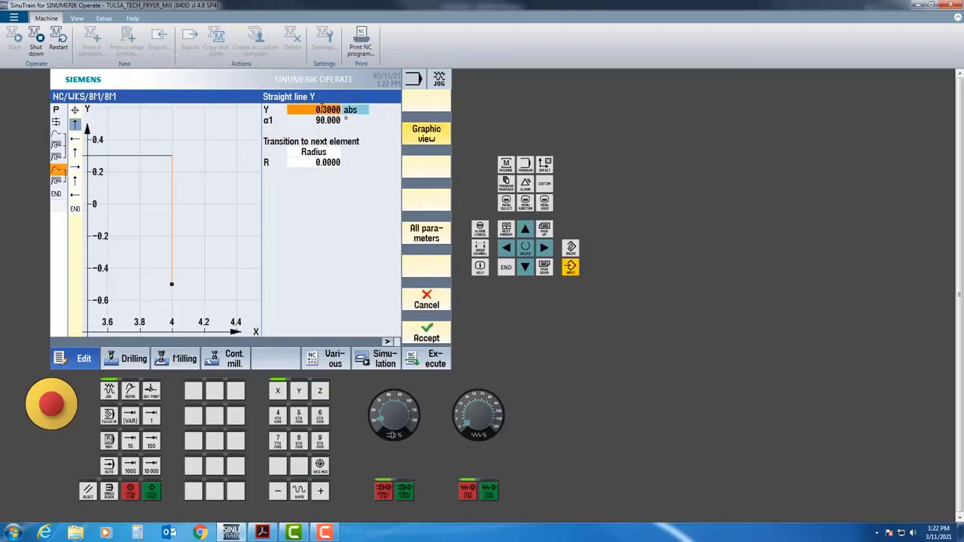
key("BackSpace")
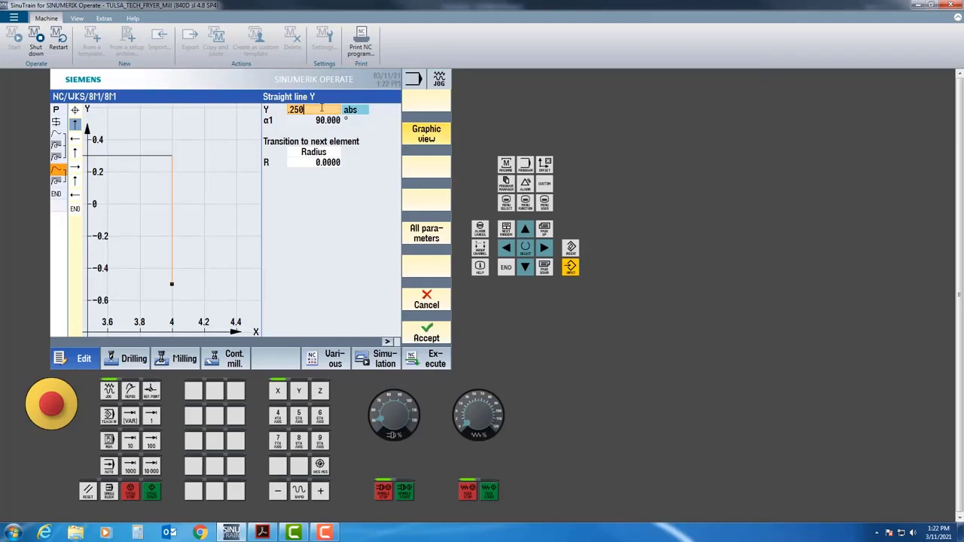
key("Return")
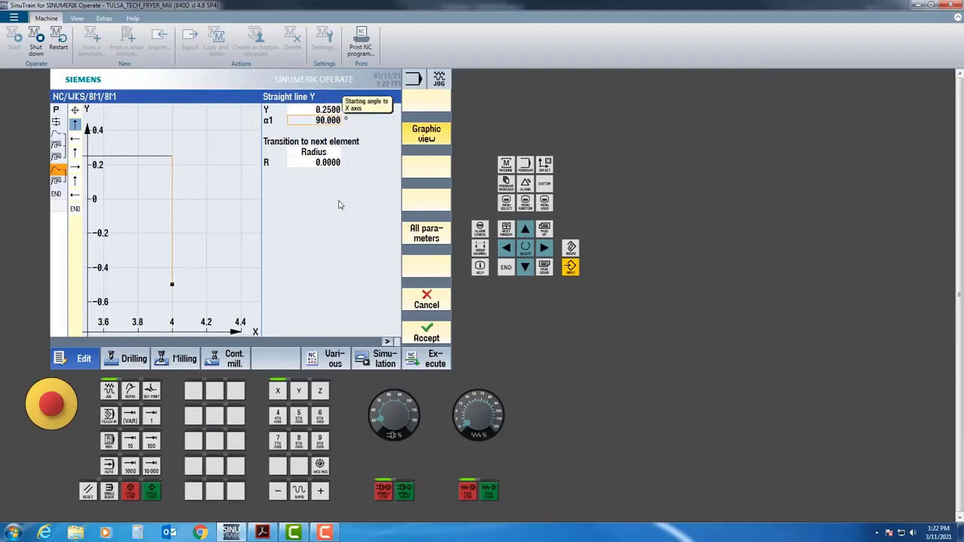
left_click(416, 335)
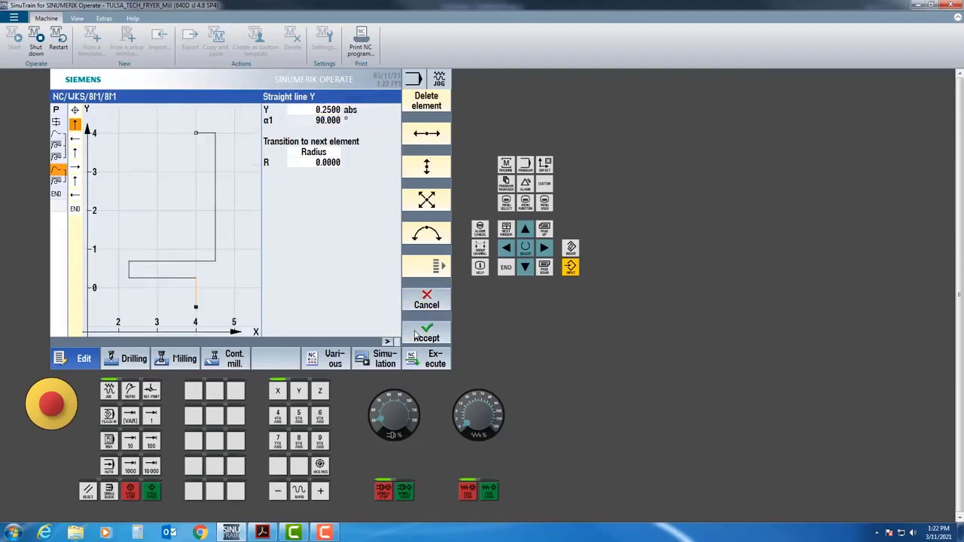
left_click(441, 333)
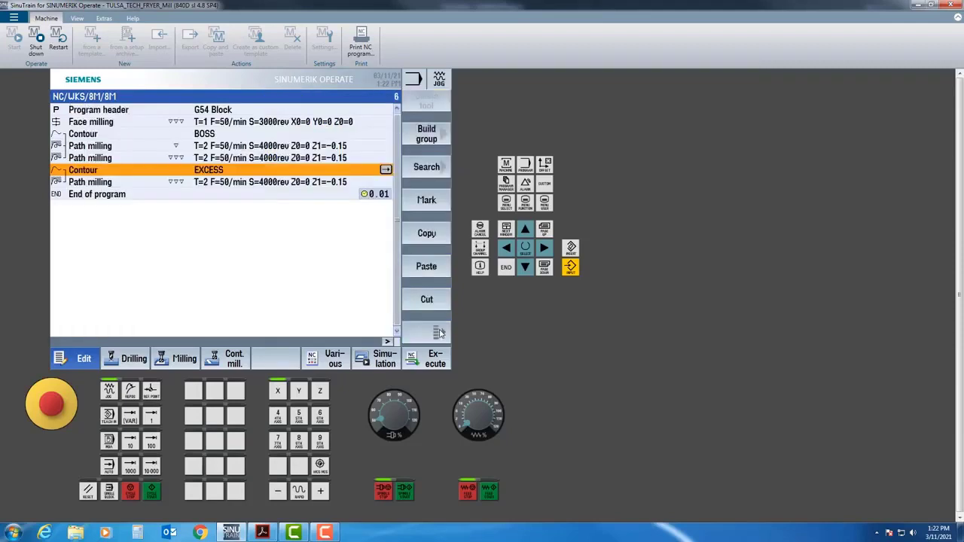
Set the retract length L2 to 0 in the EXCESS path milling cycle and accept it
key("Down")
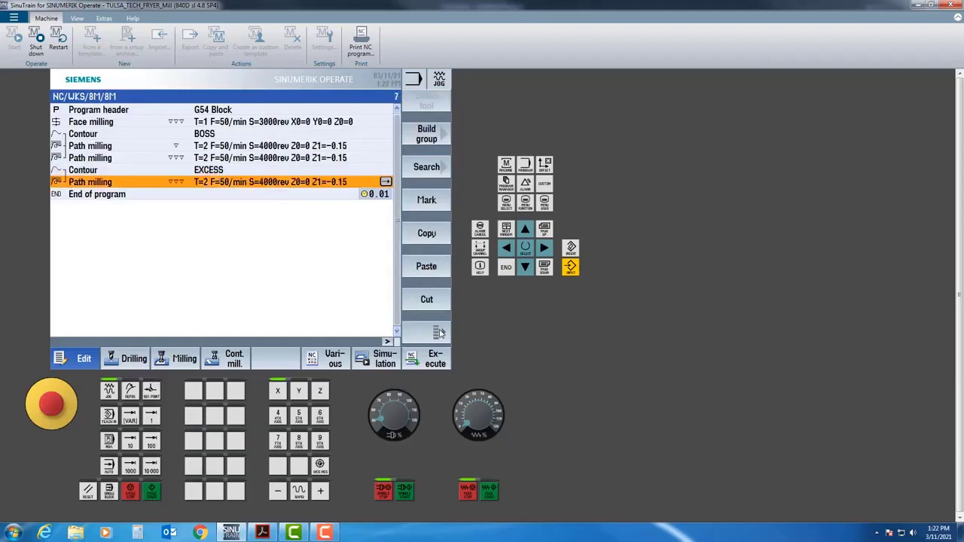
key("Right")
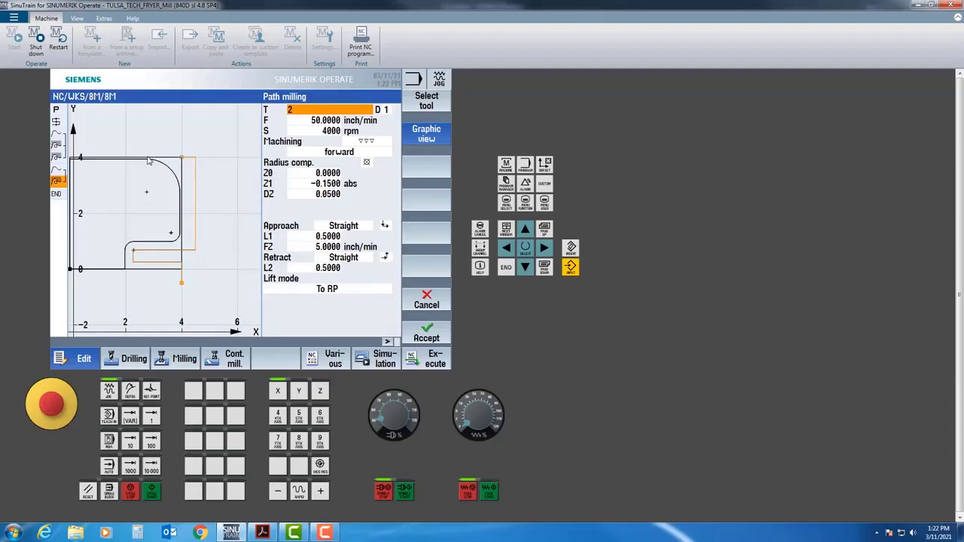
left_click(329, 270)
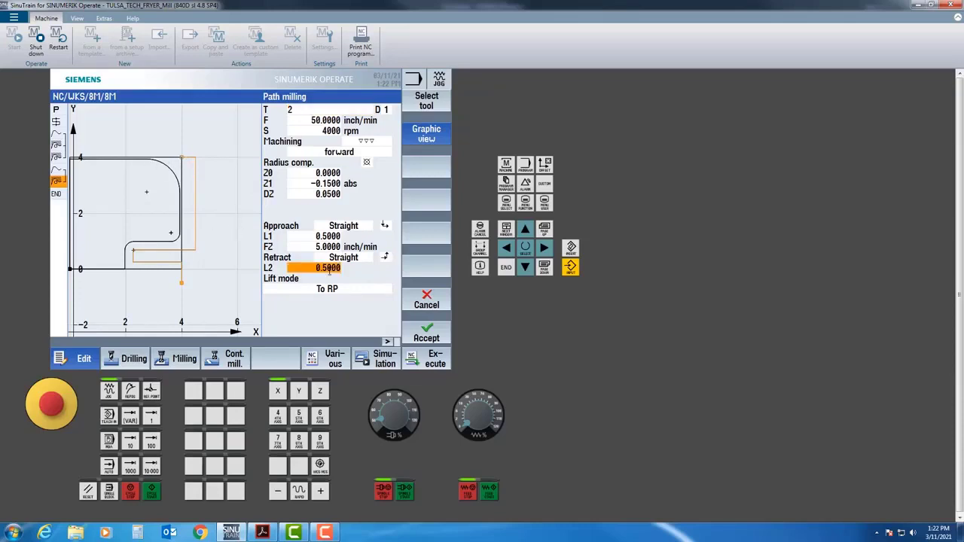
type("0")
key("Return")
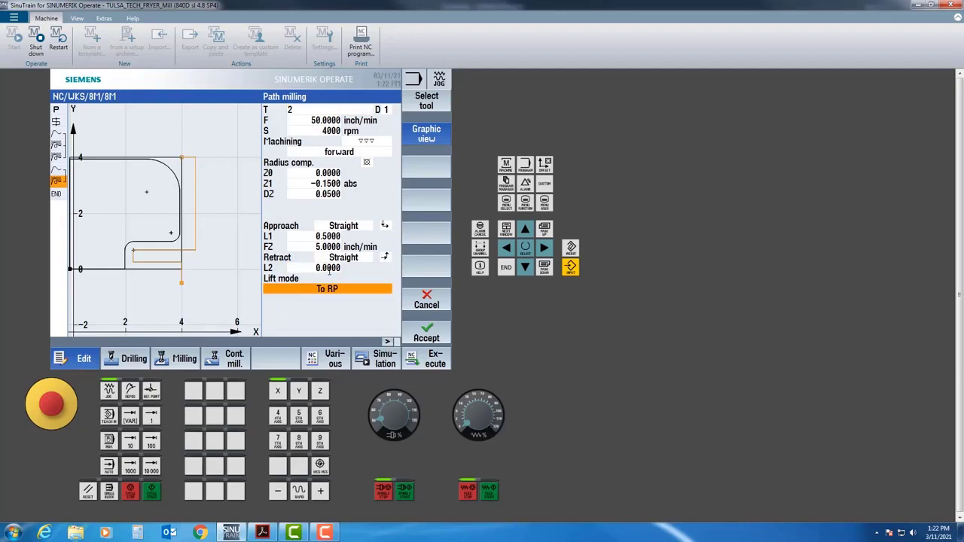
left_click(426, 338)
Simulate the program, compare the 3D part with the 8M drawing in Acrobat, and return to the program list
left_click(381, 362)
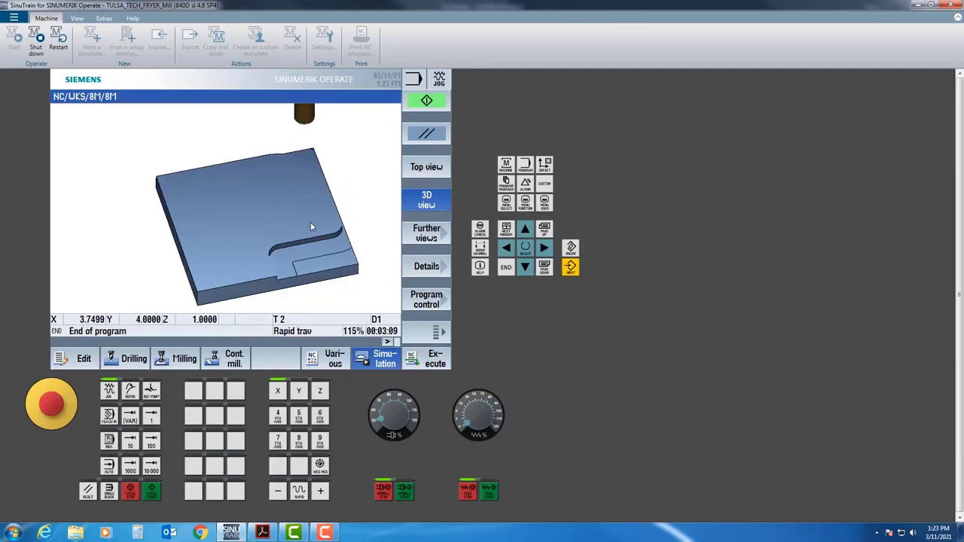
left_click_drag(316, 225, 316, 271)
left_click(261, 532)
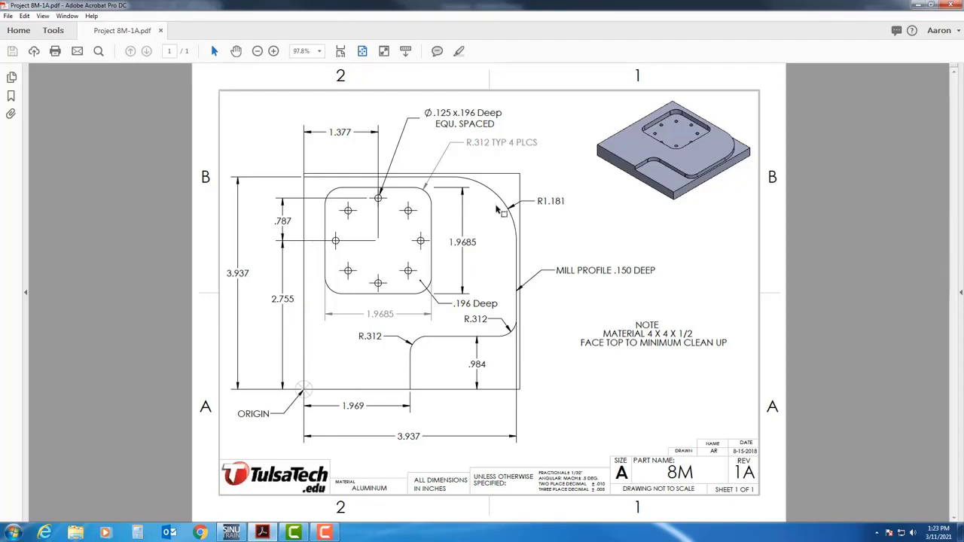
left_click(231, 533)
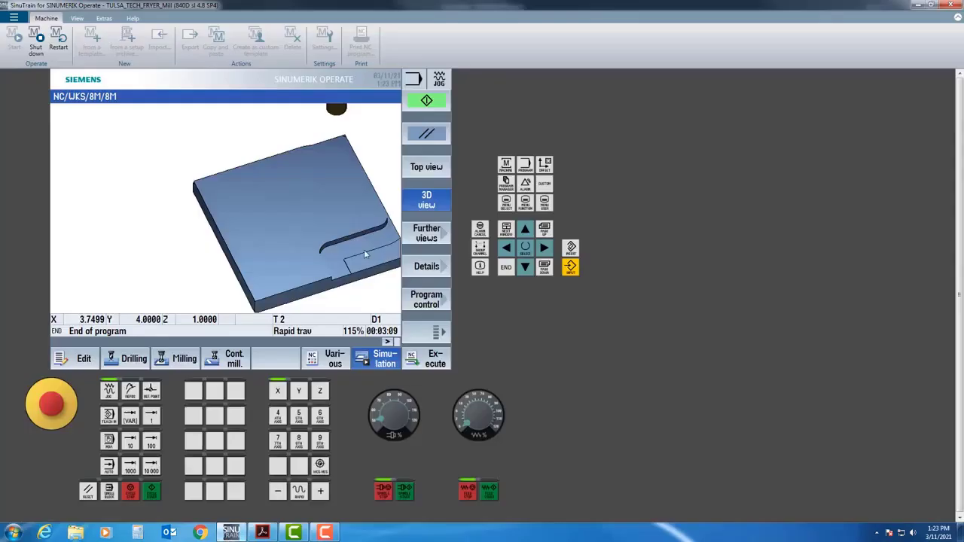
left_click(374, 361)
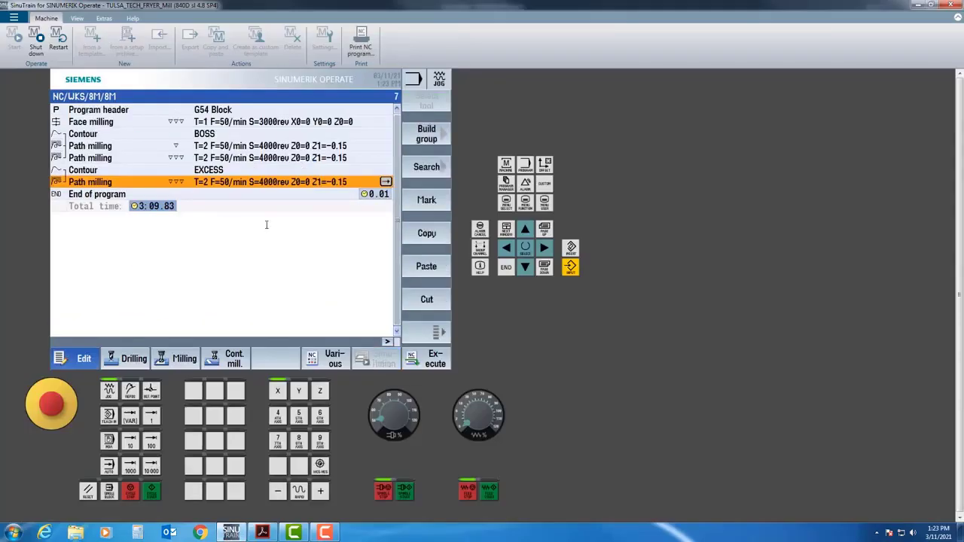
Set the blank's corner to X0 -0.03 and Y0 -0.03 in the program header and accept it
key("Up")
key("Up")
key("Up")
key("Up")
key("Up")
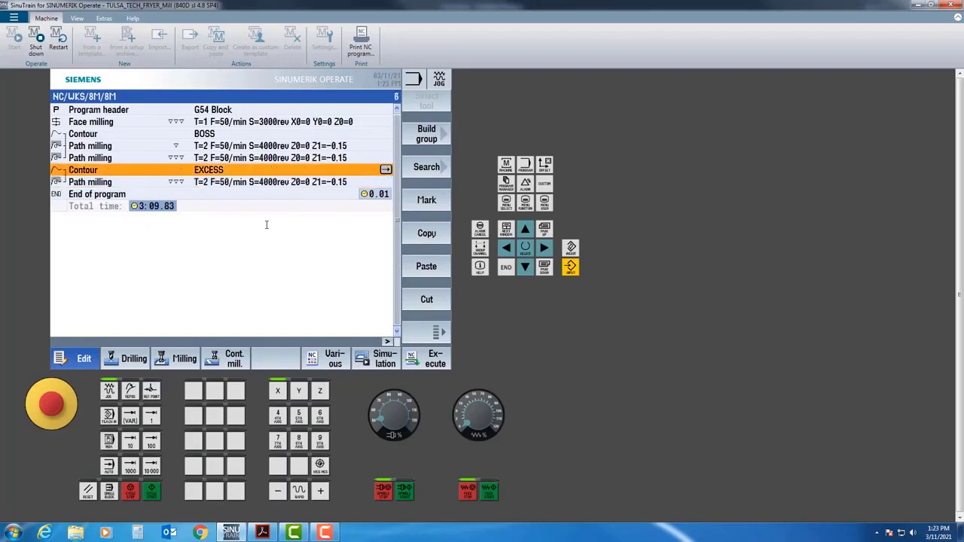
key("Up")
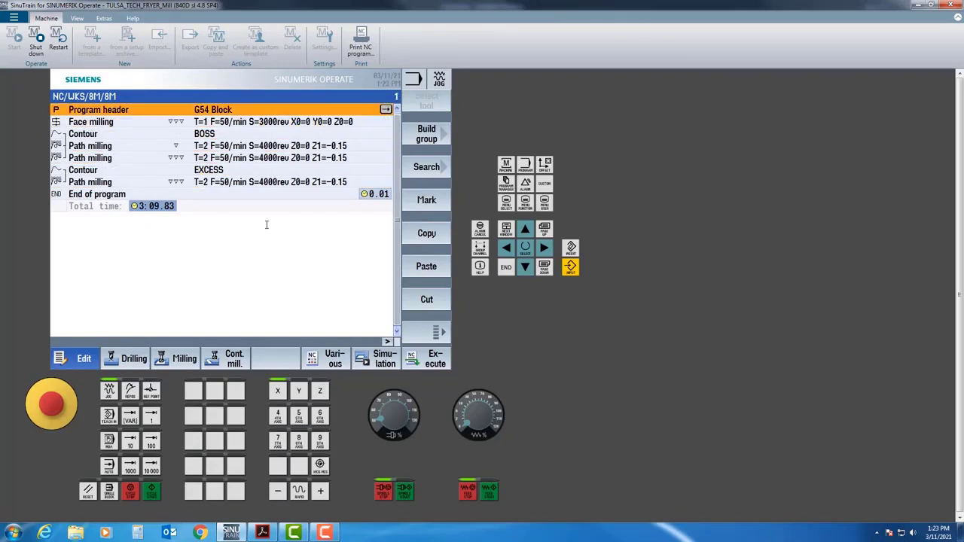
key("Right")
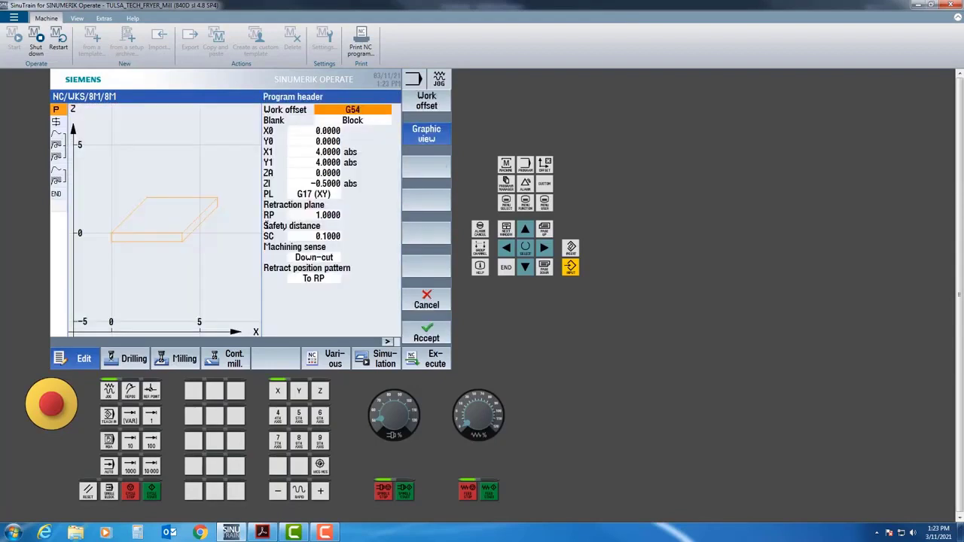
left_click(434, 136)
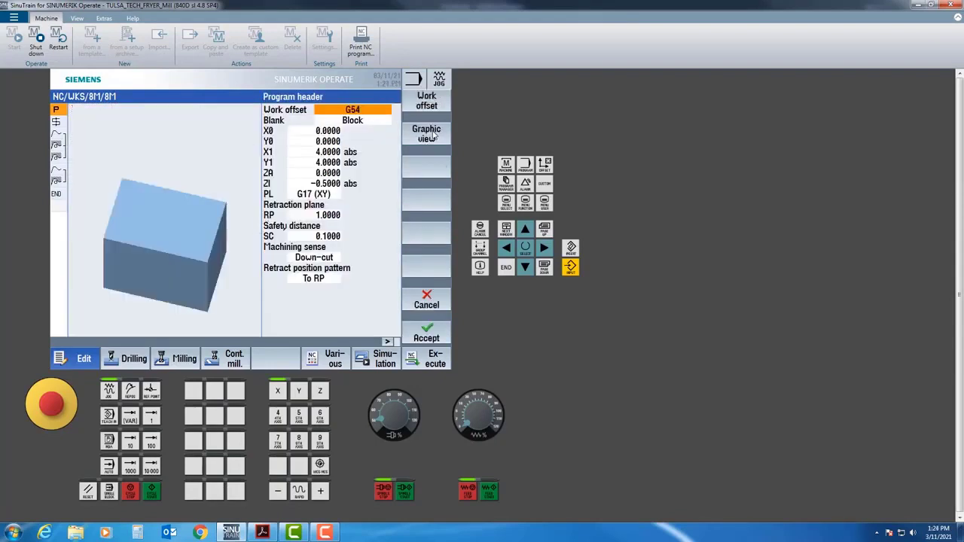
key("Down")
key("Down")
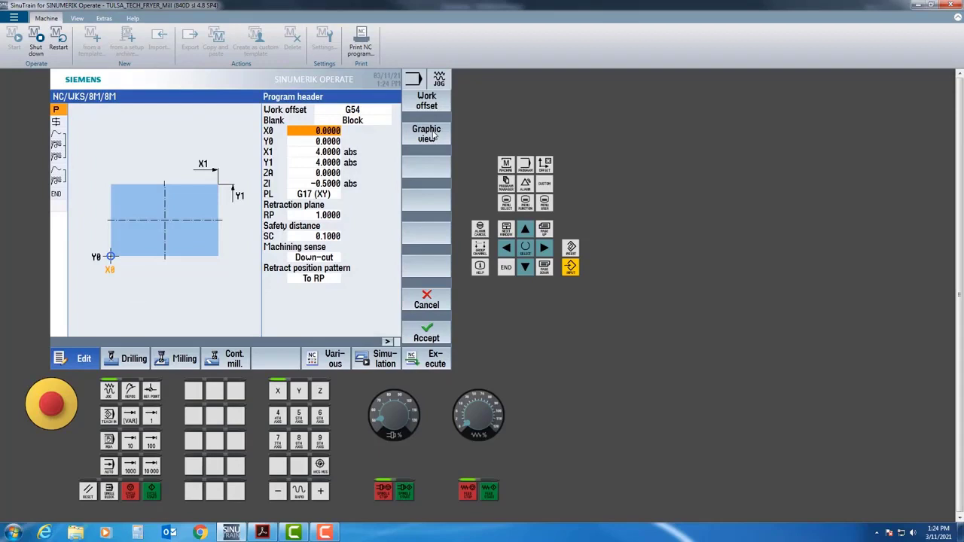
type("-.03")
key("Return")
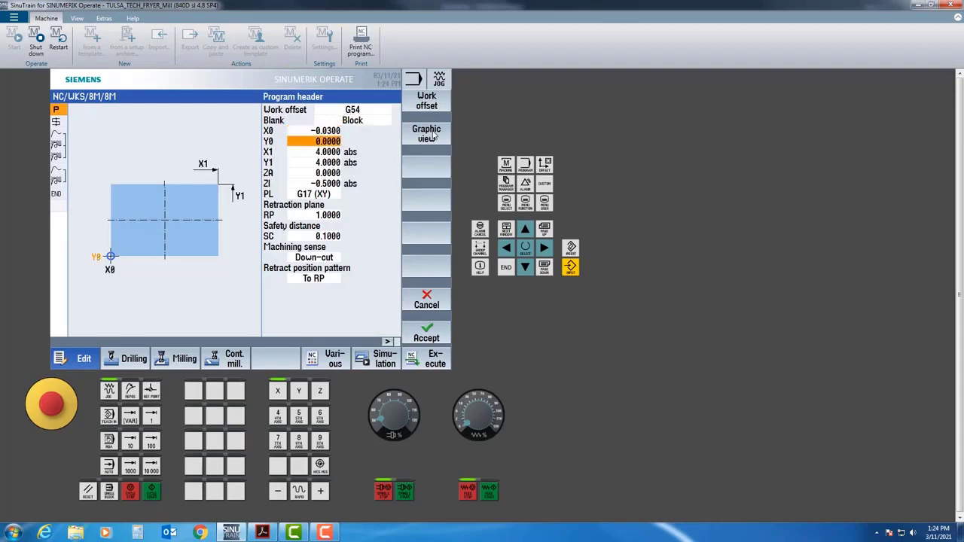
type("-0.03")
key("Return")
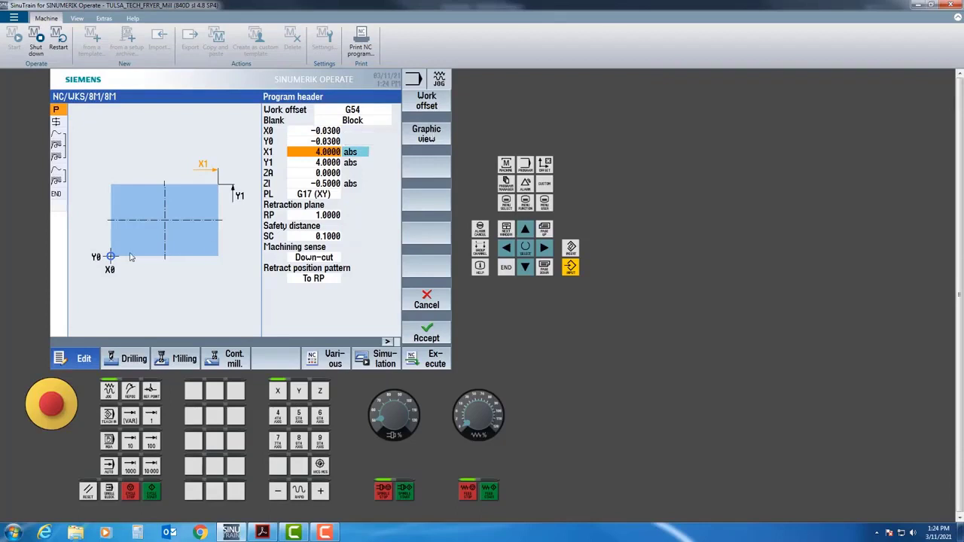
key("Up")
key("Up")
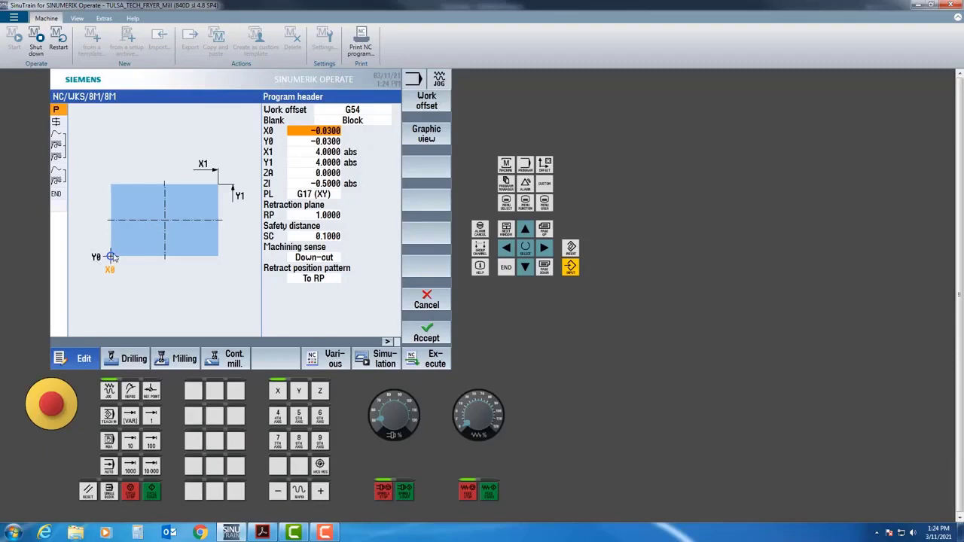
left_click(423, 335)
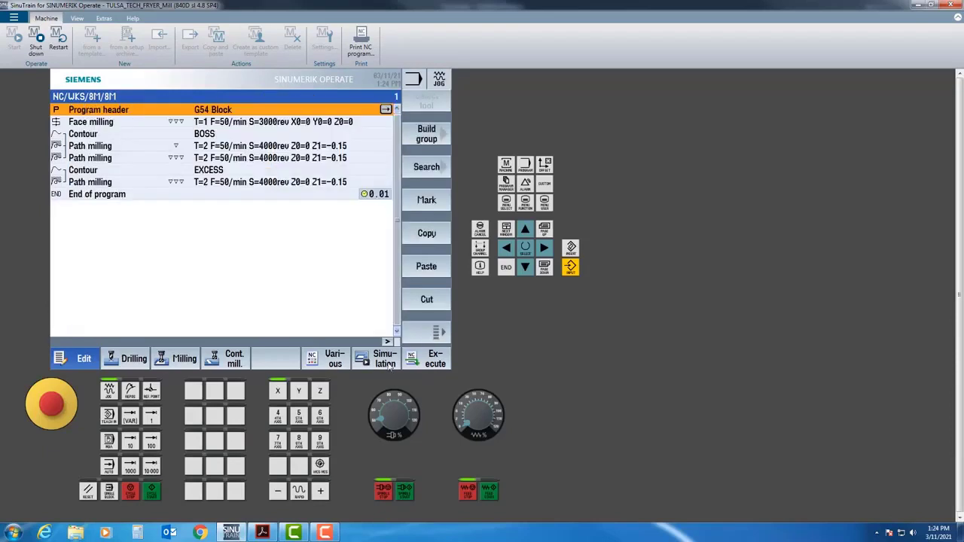
Simulate with the enlarged blank, rotate the 3D part to inspect the front edge for leftover material, and leave the simulation
left_click(388, 363)
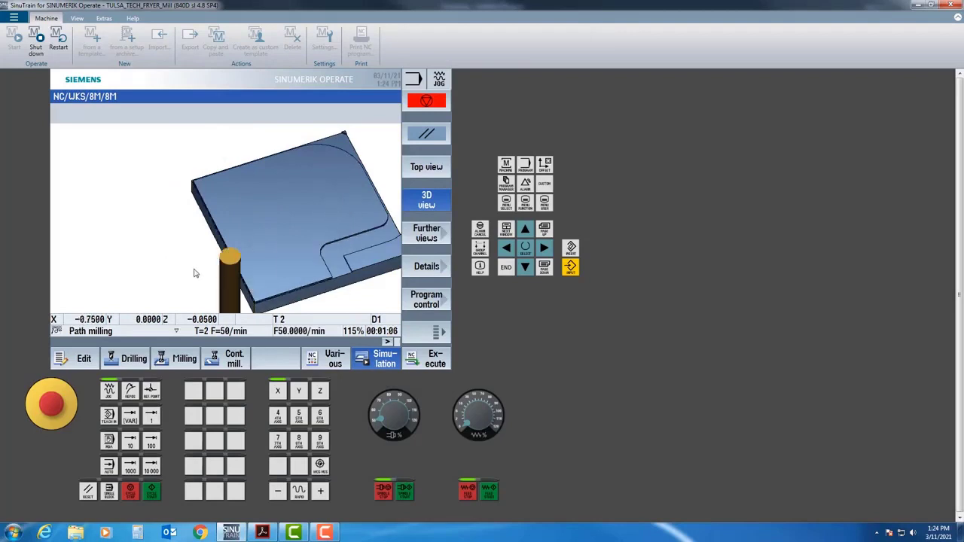
left_click_drag(196, 269, 229, 229)
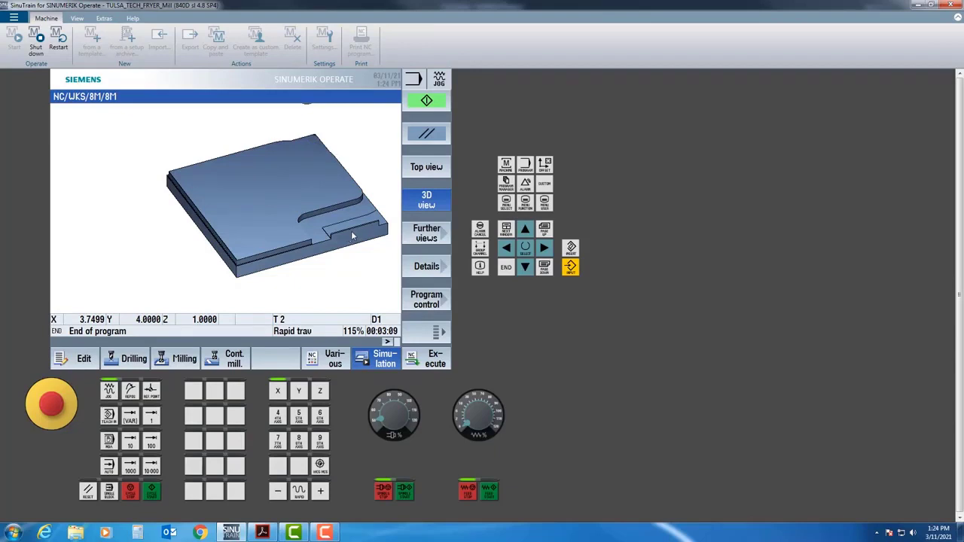
mouse_move(352, 237)
left_mouse_down()
mouse_move(348, 263)
mouse_move(351, 242)
left_mouse_up()
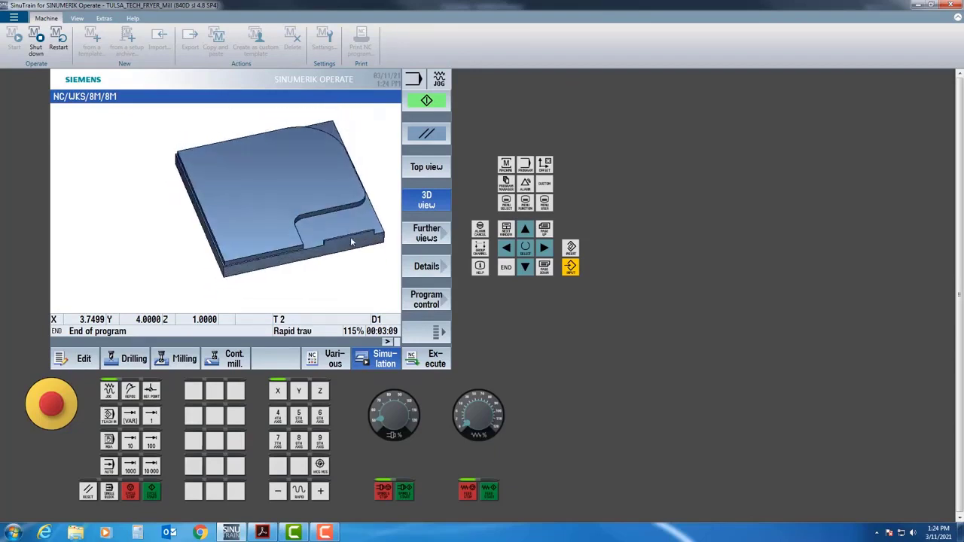
left_click(362, 360)
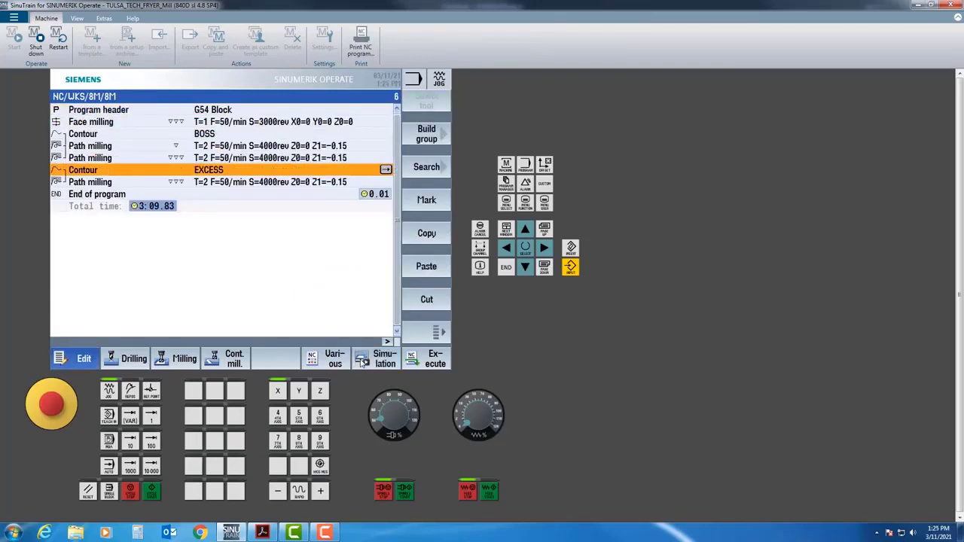
Set the end point of the EXCESS contour's first vertical line to Y 0.2 absolute and accept the contour
key("Right")
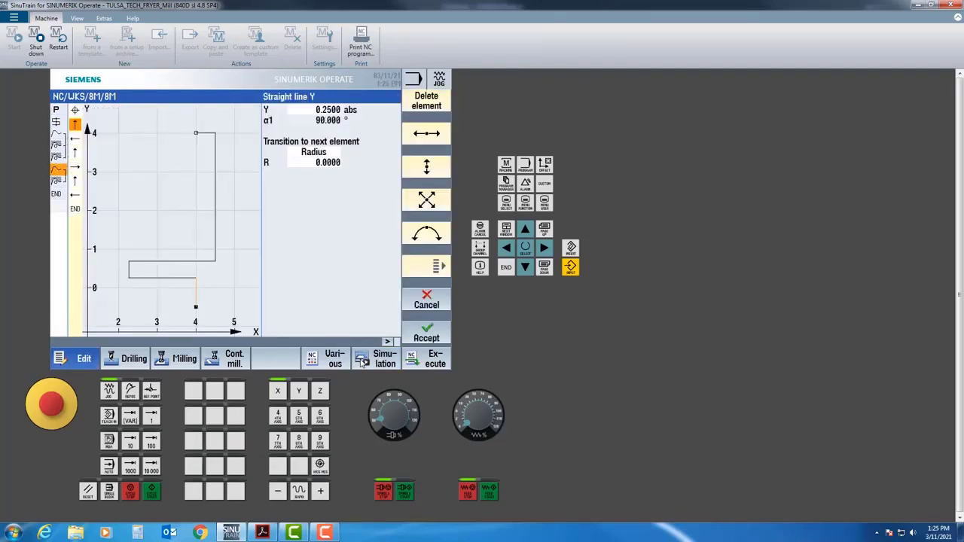
left_click(324, 108)
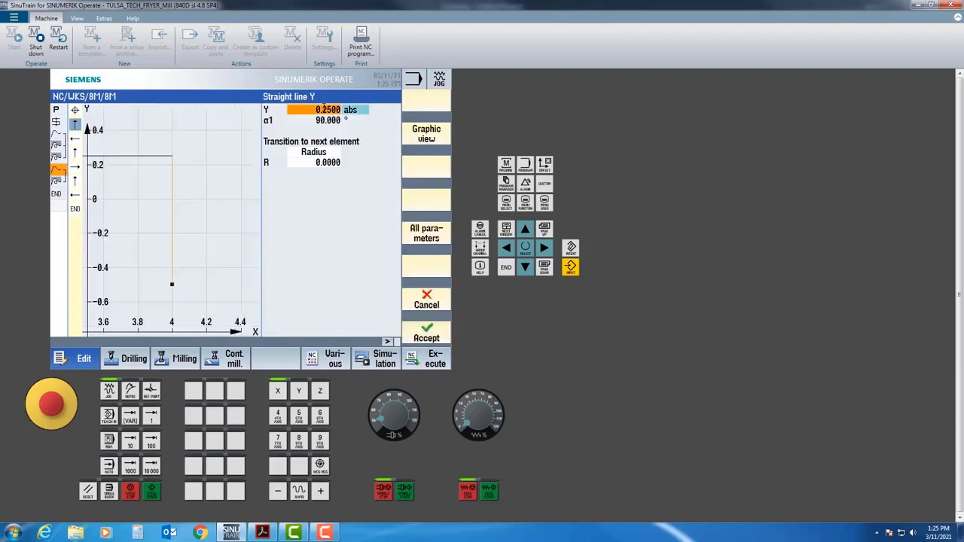
type("0.2")
key("Return")
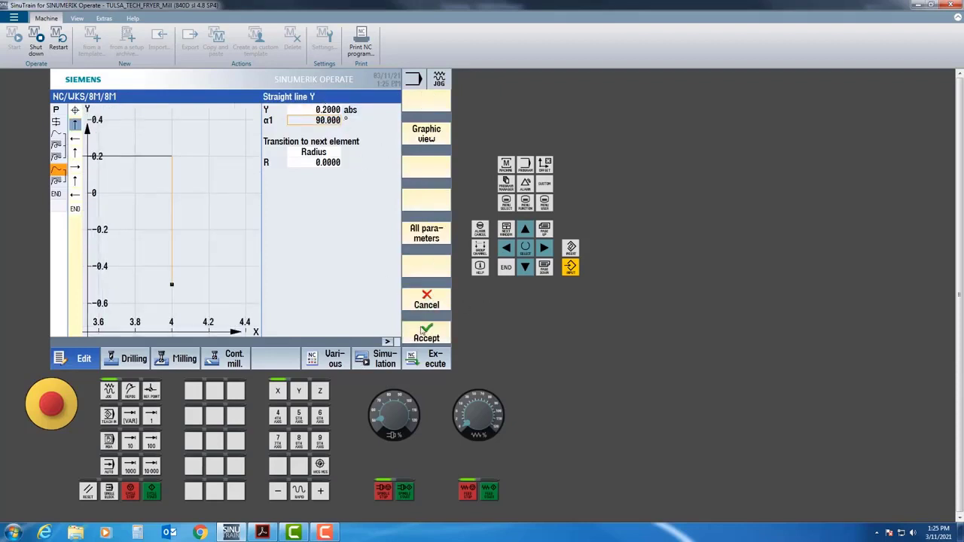
left_click(424, 333)
left_click(381, 367)
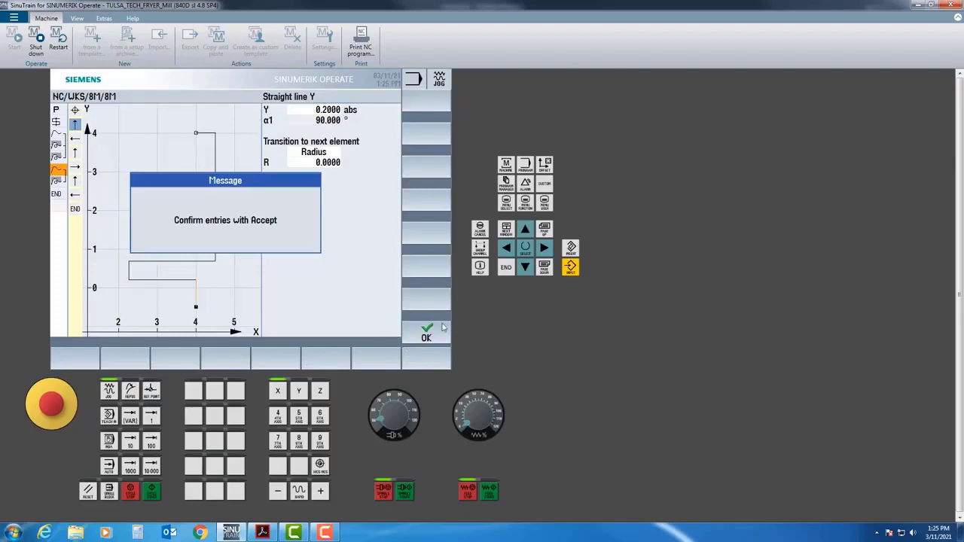
left_click(443, 329)
left_click(390, 358)
left_click(411, 340)
left_click(410, 340)
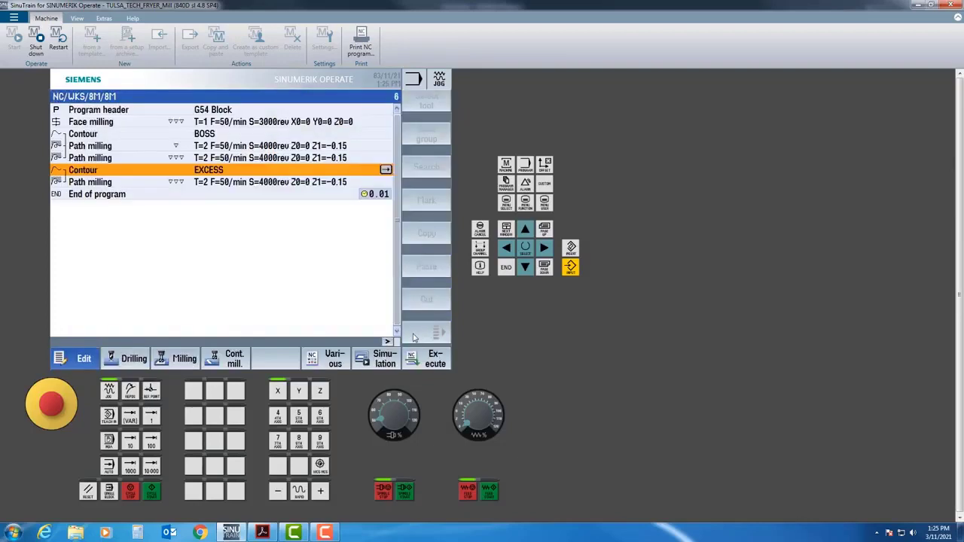
Rerun the simulation and rotate the 3D part to check the boss edges and the cleared corner
left_click(373, 365)
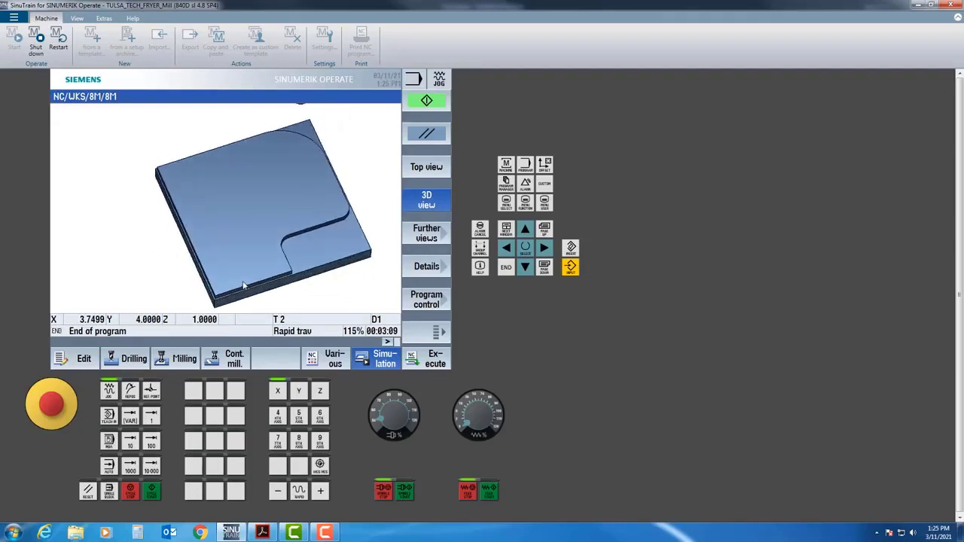
mouse_move(246, 276)
left_mouse_down()
mouse_move(237, 277)
mouse_move(241, 268)
left_mouse_up()
key("shift+Right")
key("shift+Right")
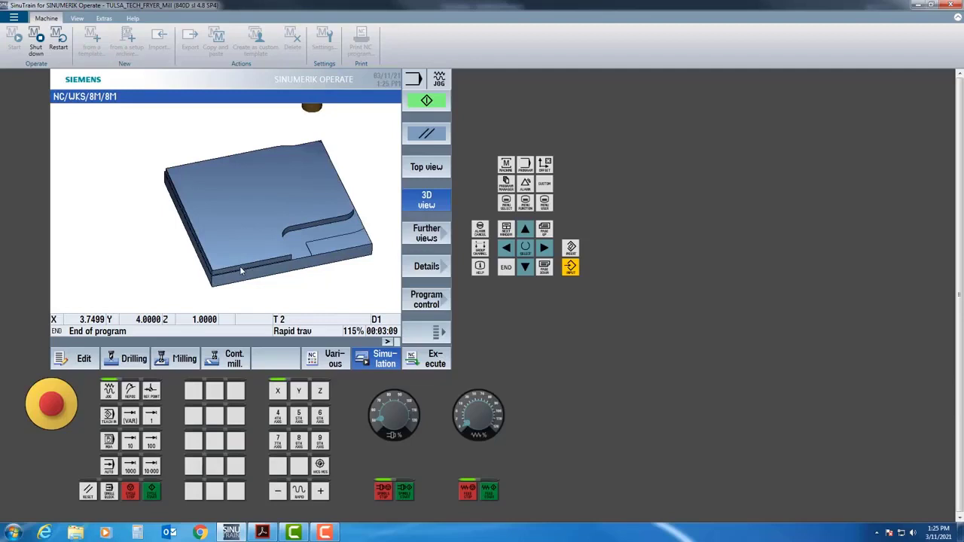
Leave the simulation and start a rectangular pocket cycle after the EXCESS contour's path milling
left_click(374, 362)
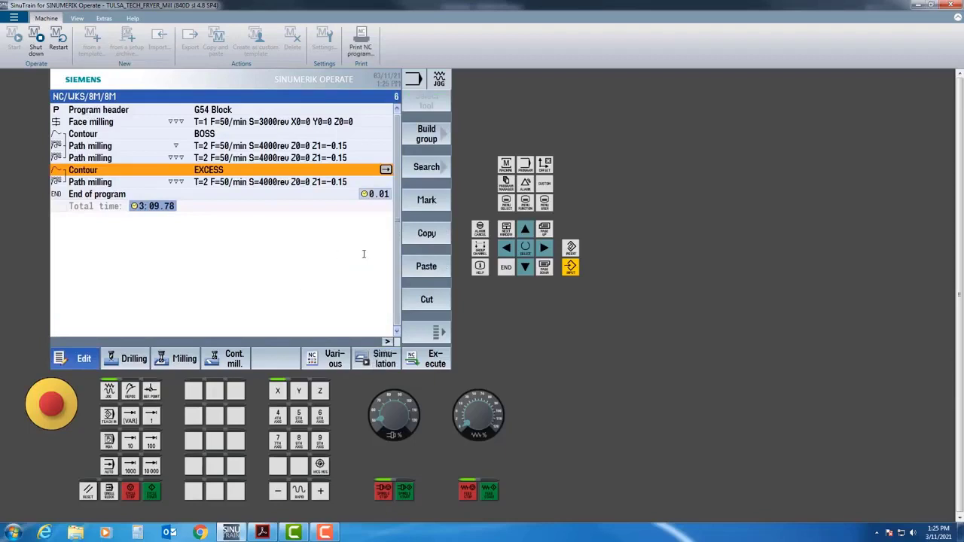
key("Down")
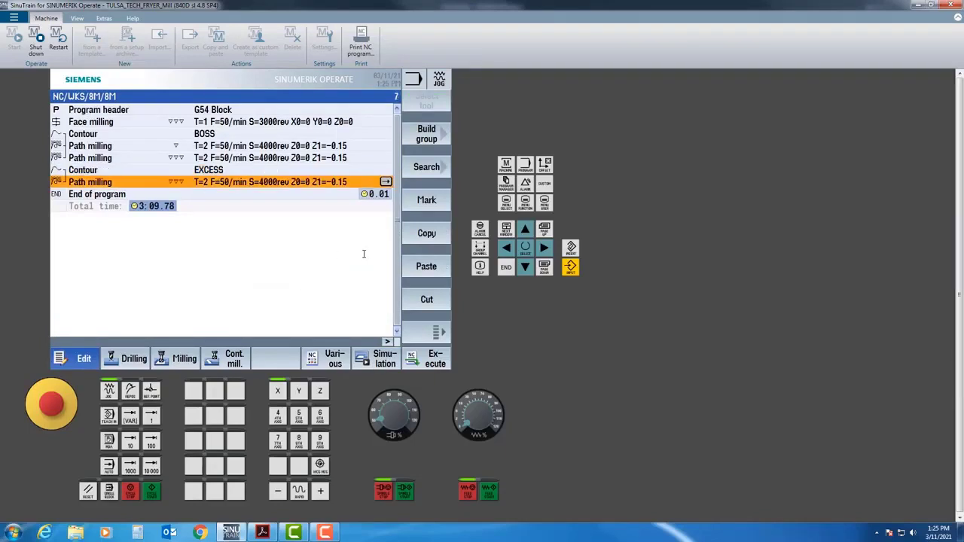
key("Down")
key("Up")
key("F3")
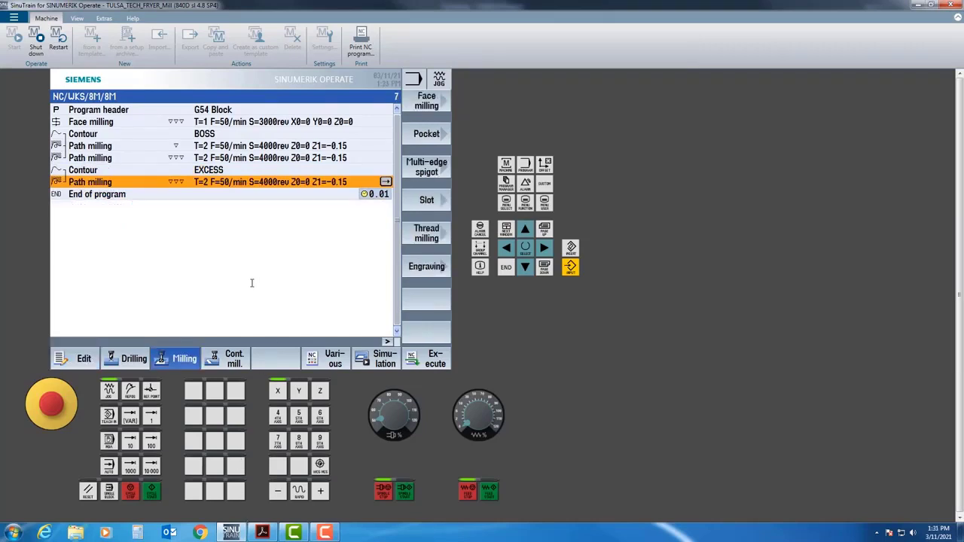
left_click(192, 360)
left_click(192, 360)
left_click(413, 135)
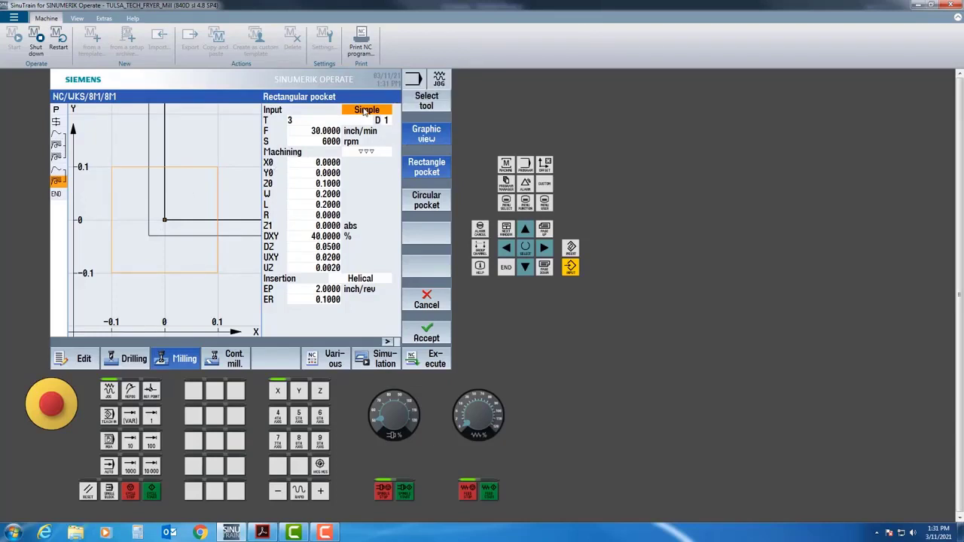
Choose tool 3 from the magazine for the pocket and set its machining to roughing (single triangle)
left_click(337, 118)
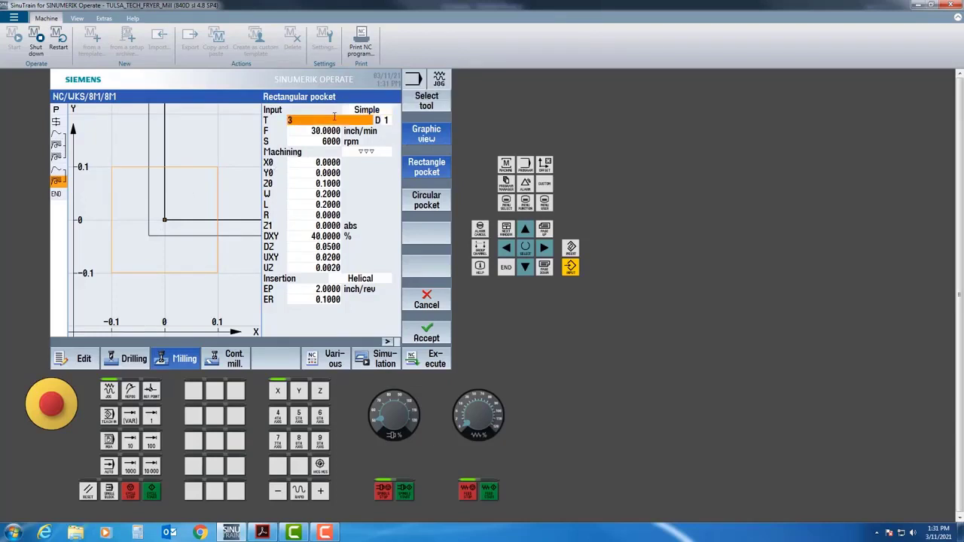
left_click(430, 99)
left_click(171, 208)
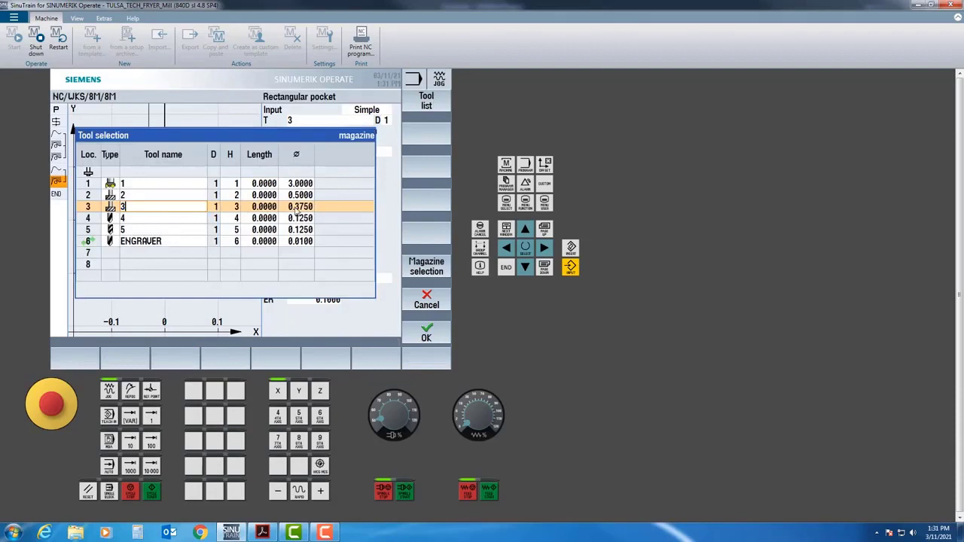
left_click(426, 336)
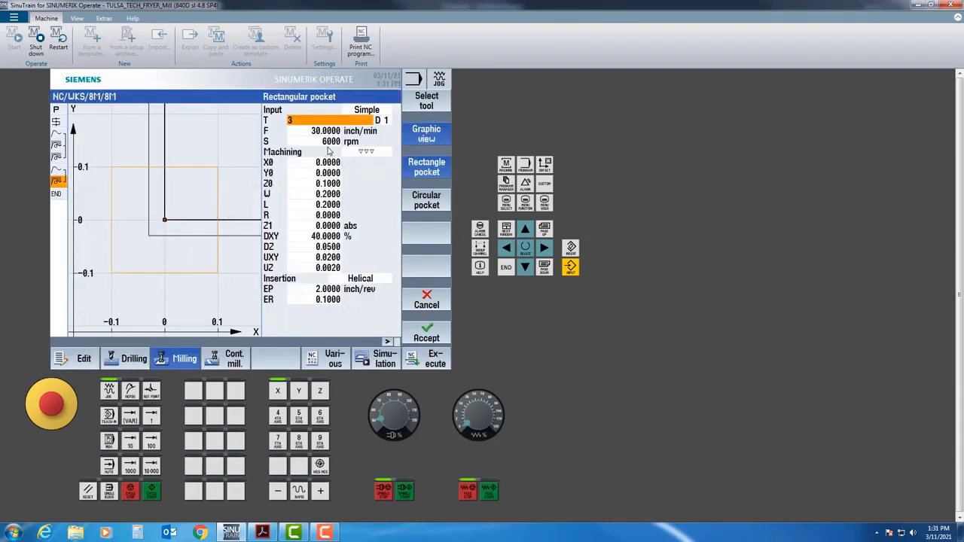
left_click(328, 131)
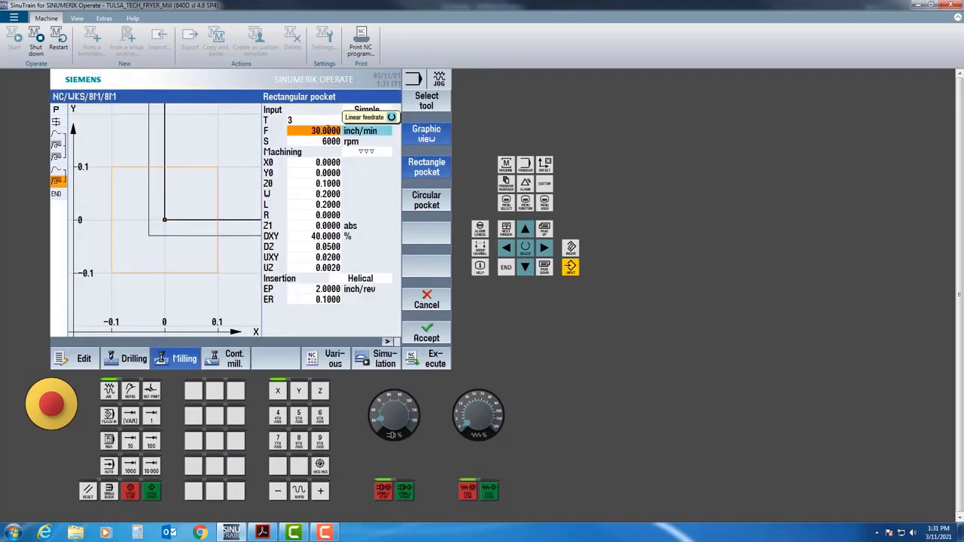
left_click(330, 141)
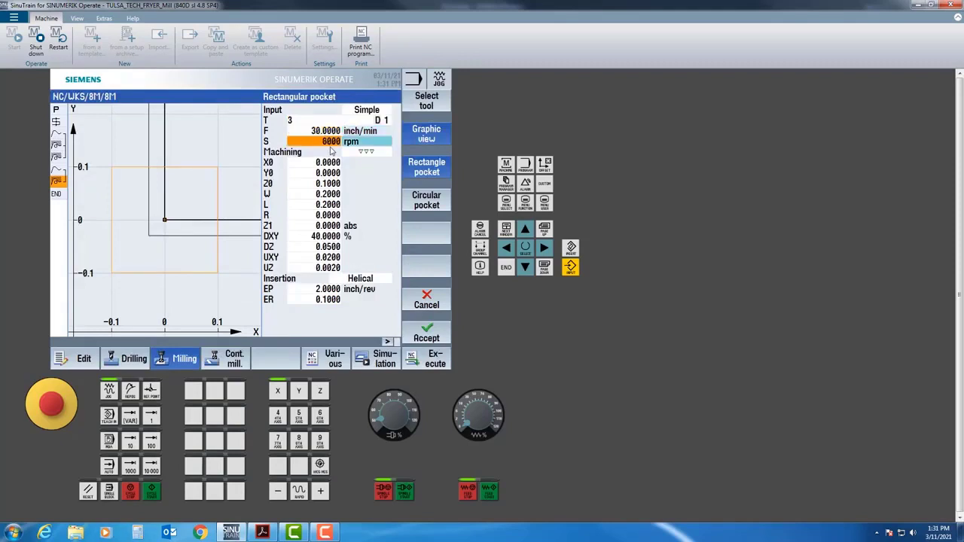
left_click(360, 153)
left_click(368, 154)
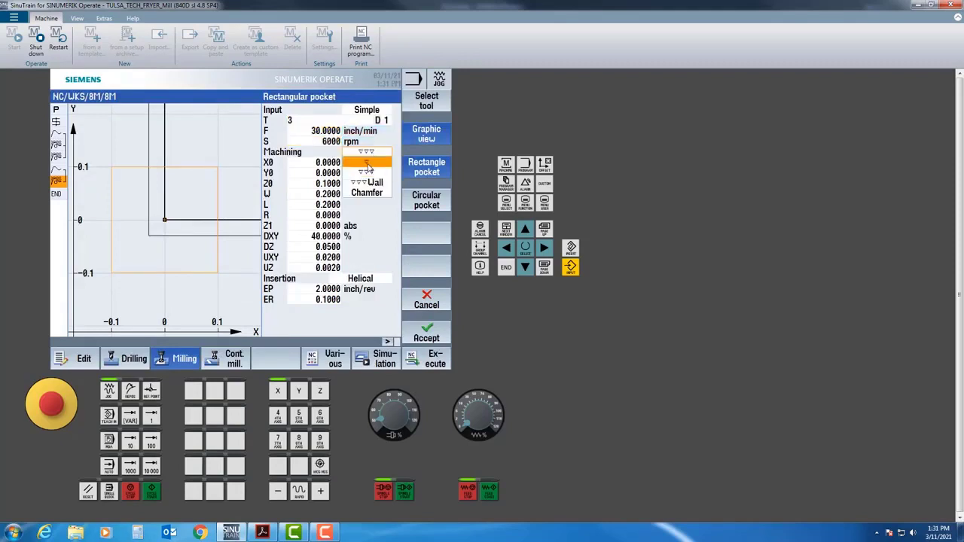
left_click(368, 154)
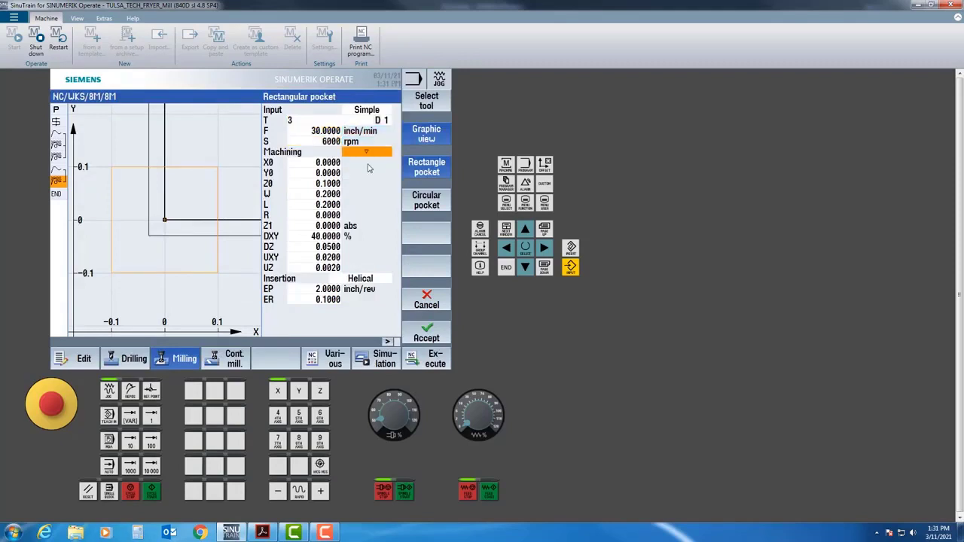
Set the pocket's reference point to X0 1.377, Y0 2.755 and Z0 0, taking the centre position from the drawing
left_click(313, 161)
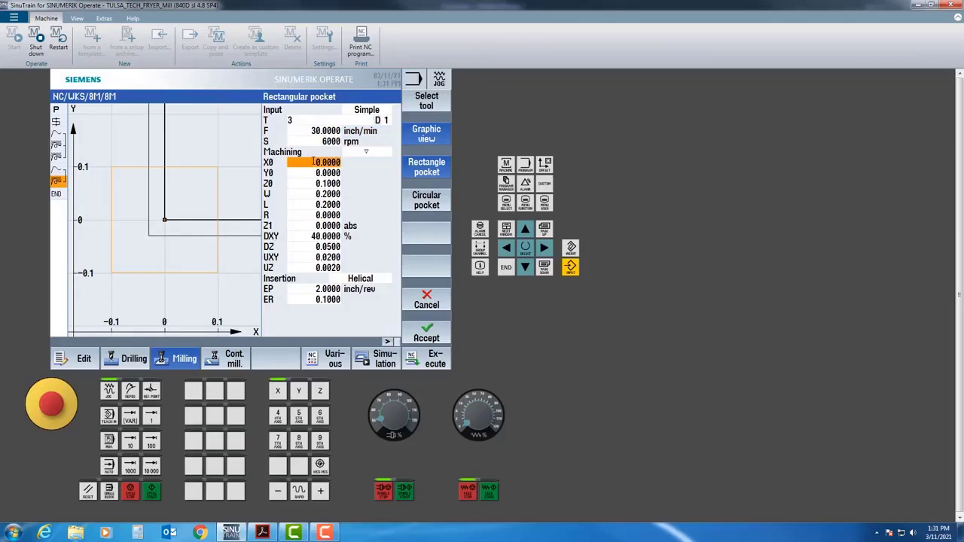
left_click(261, 533)
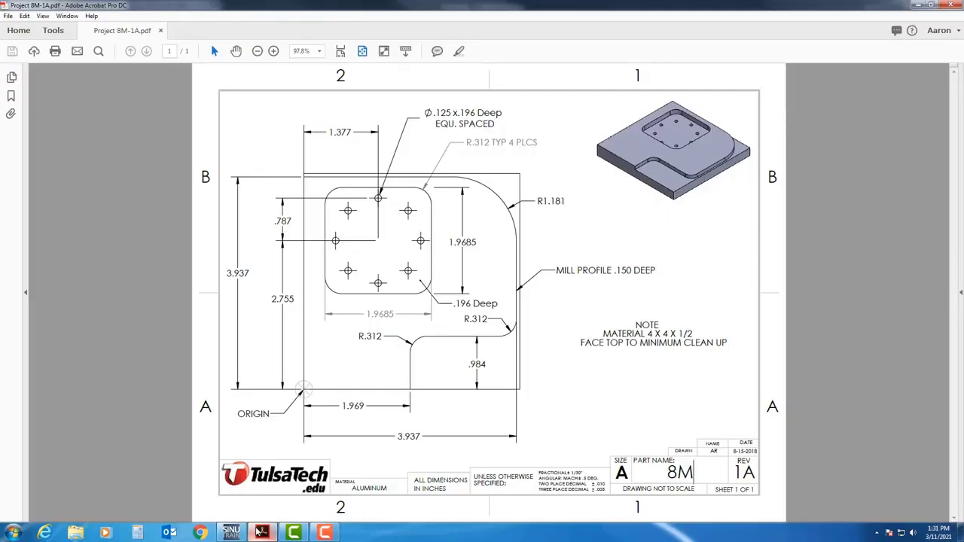
left_click(261, 533)
left_click(307, 164)
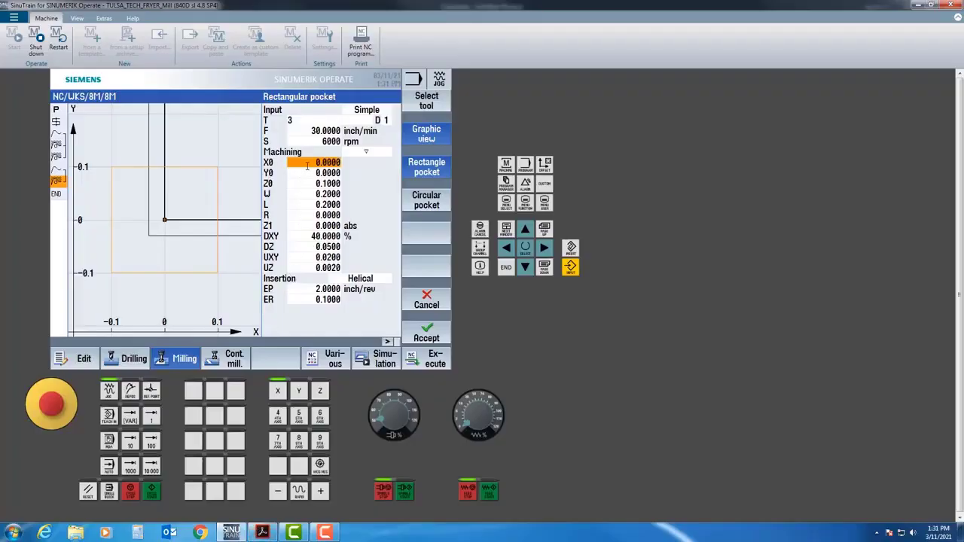
type("1.377")
key("Return")
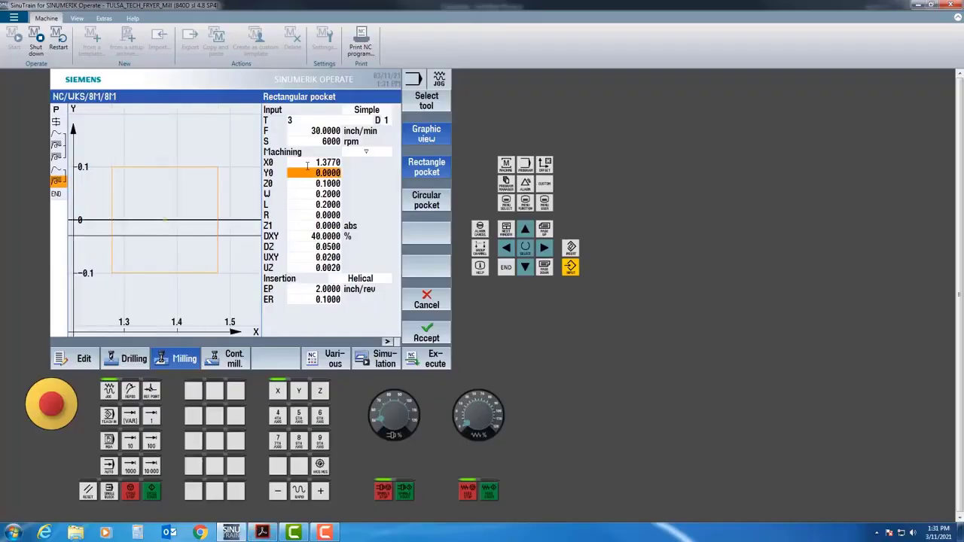
left_click(262, 532)
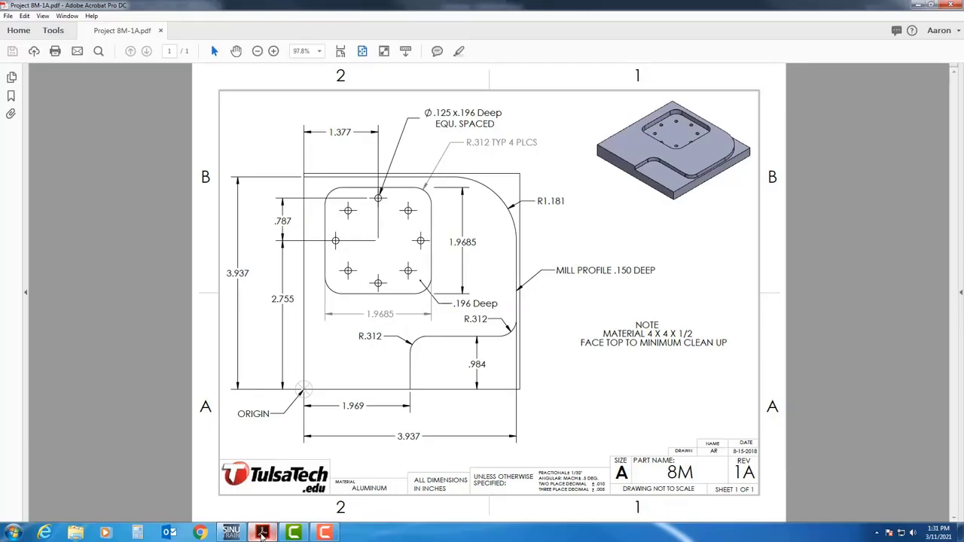
left_click(262, 532)
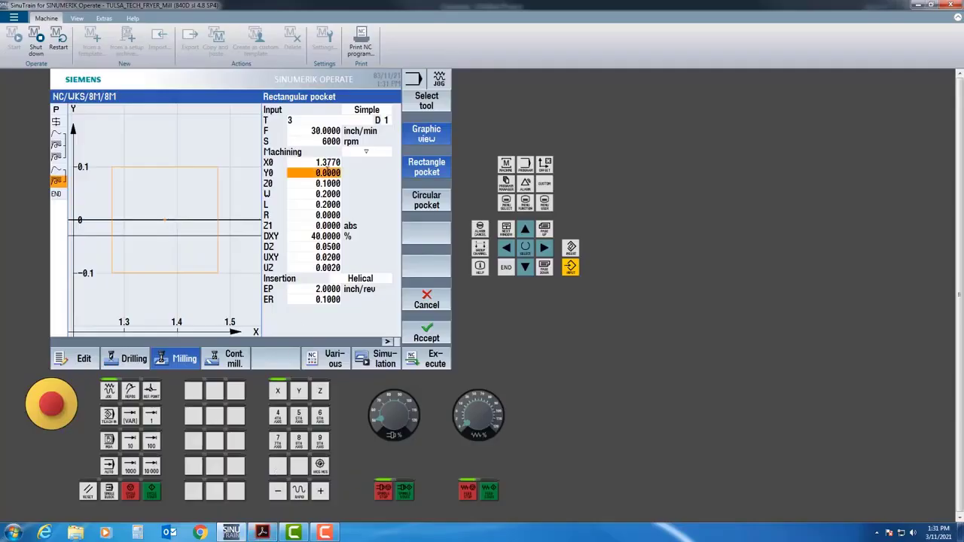
type("2.755")
key("Return")
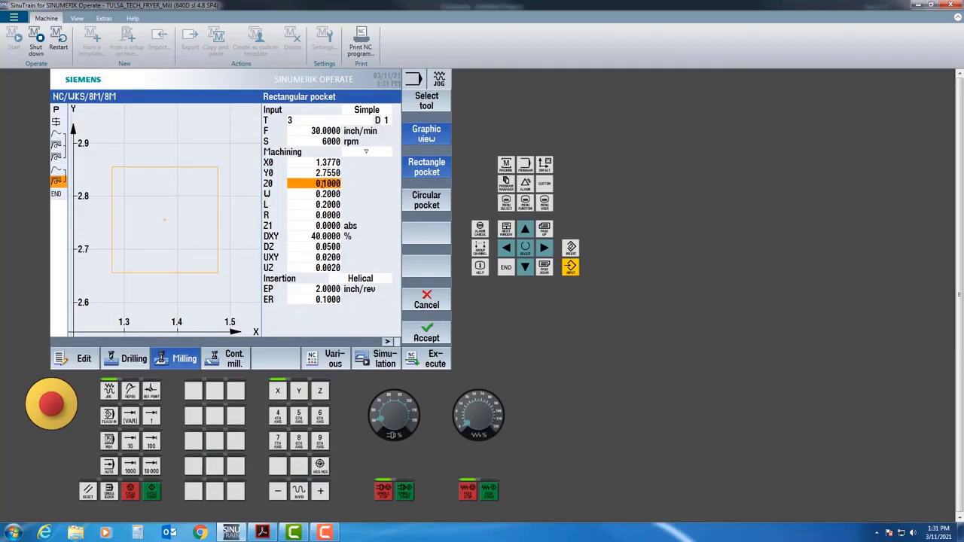
type("0")
key("Return")
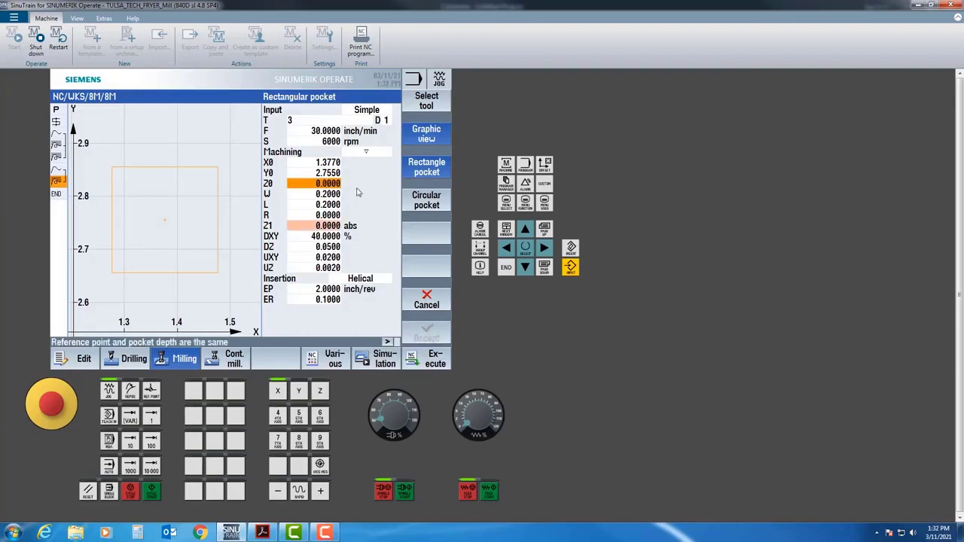
Look up the pocket size on the drawing and set width W and length L to 1.9685 each
left_click(314, 194)
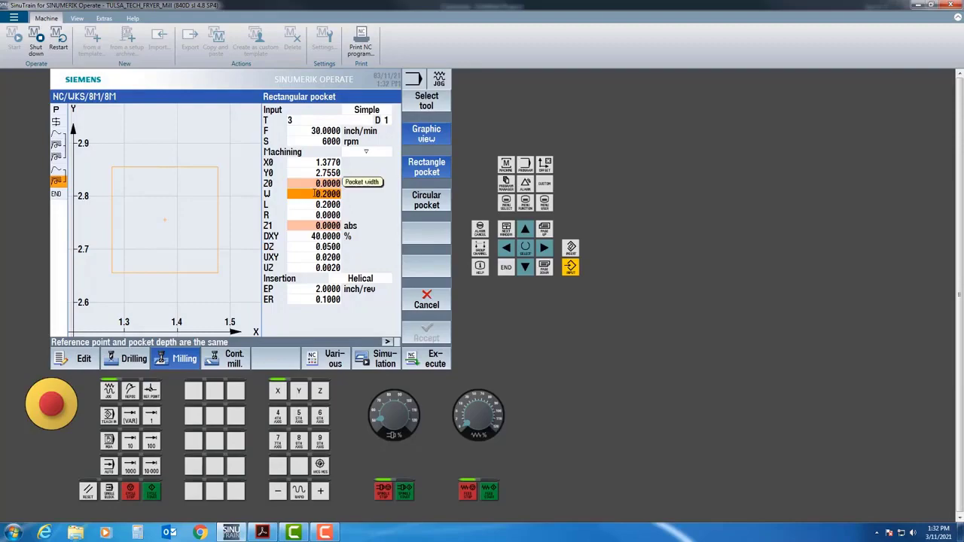
left_click(263, 532)
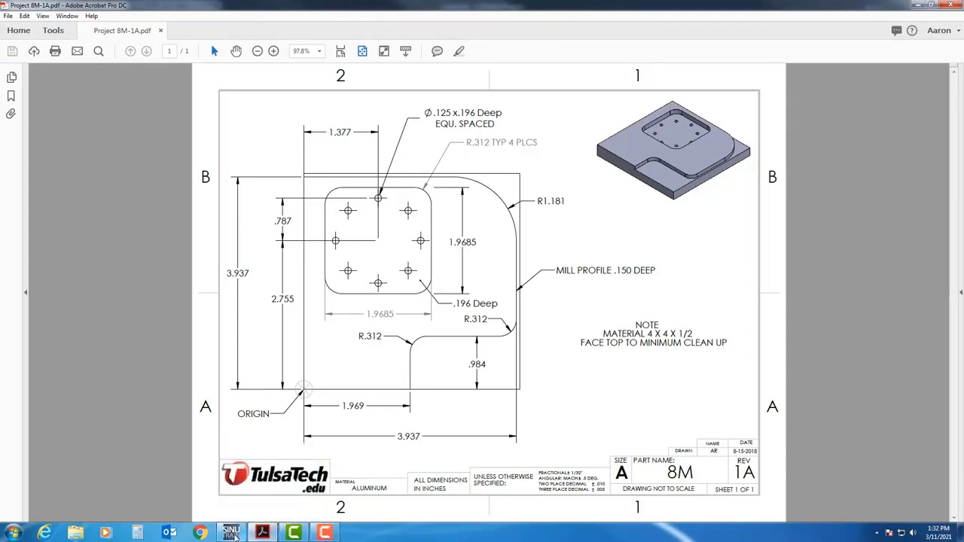
left_click(232, 534)
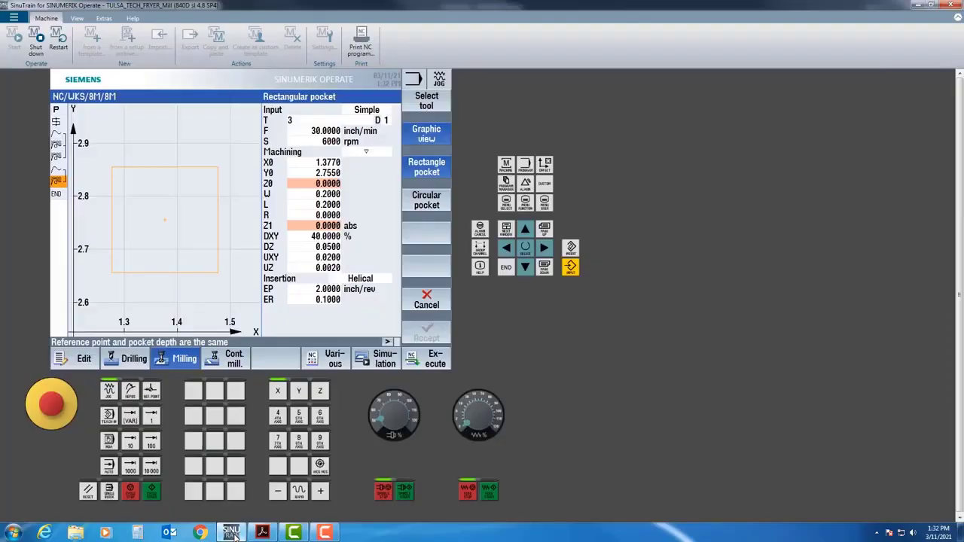
left_click(317, 194)
type("1.9")
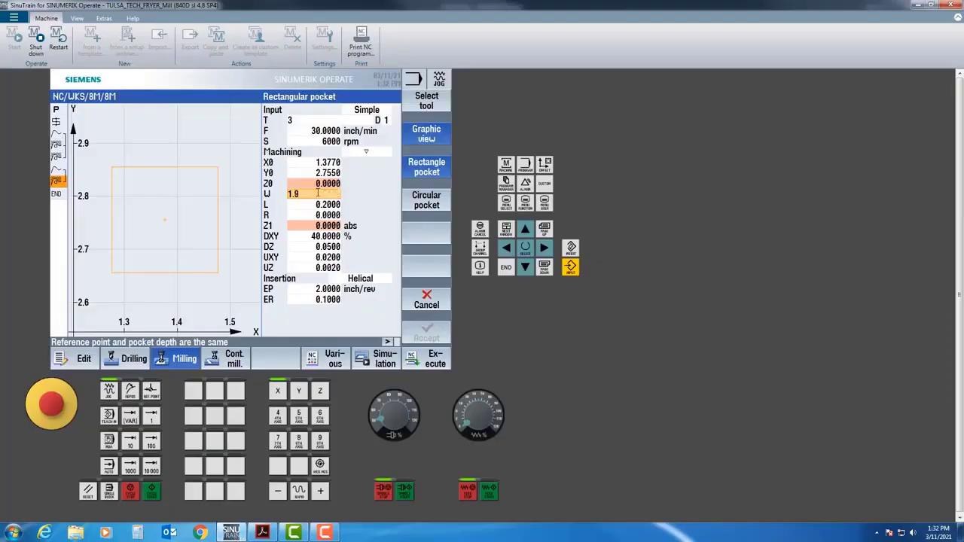
type("685")
key("Return")
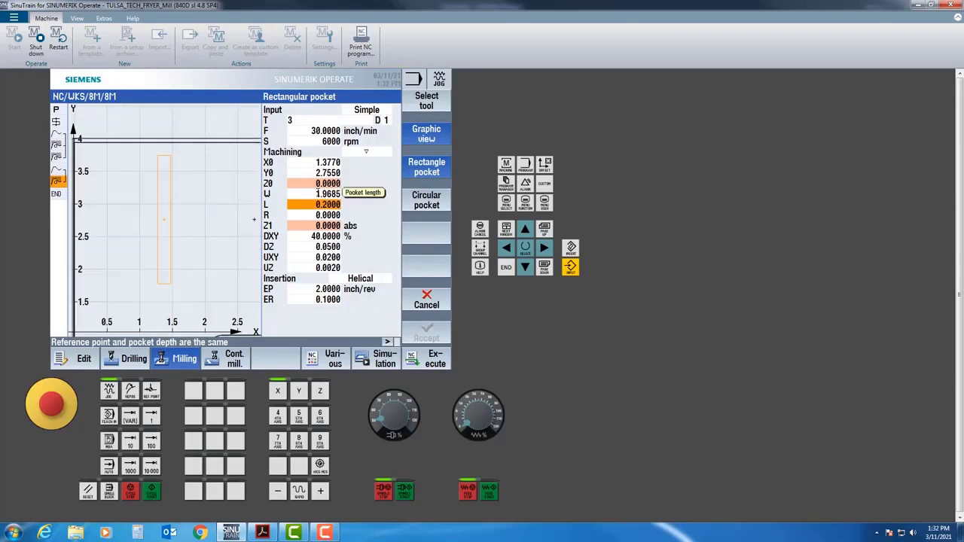
type("1.9685")
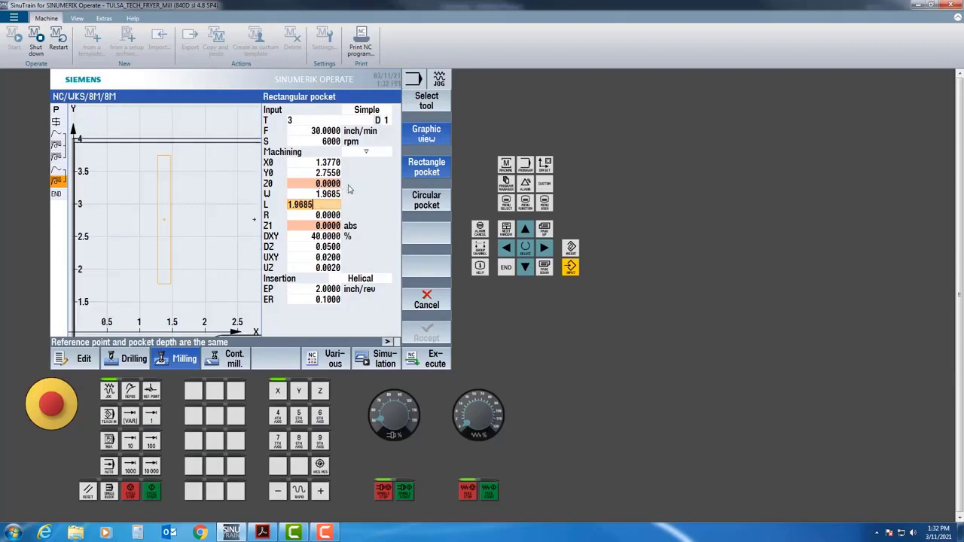
key("Return")
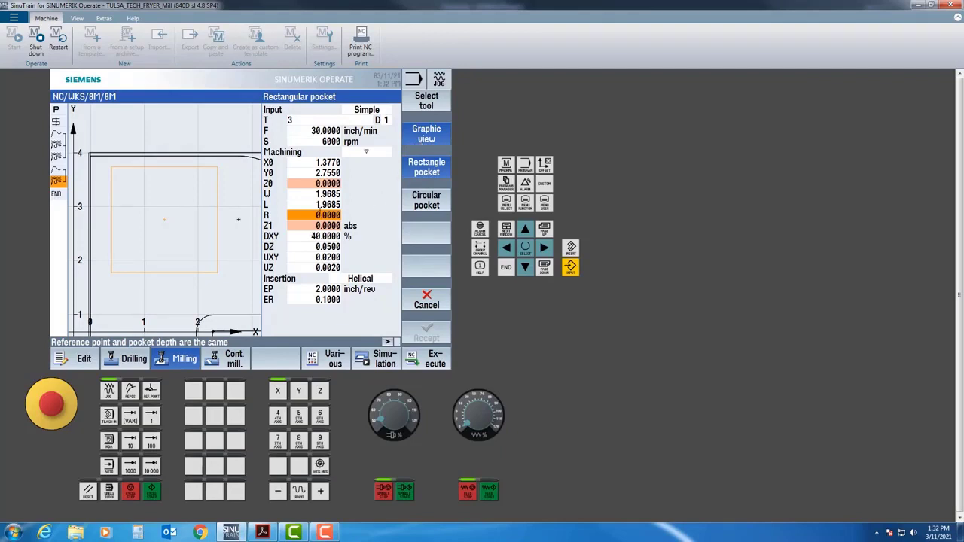
Set the pocket depth Z1 to -0.196 absolute
key("Down")
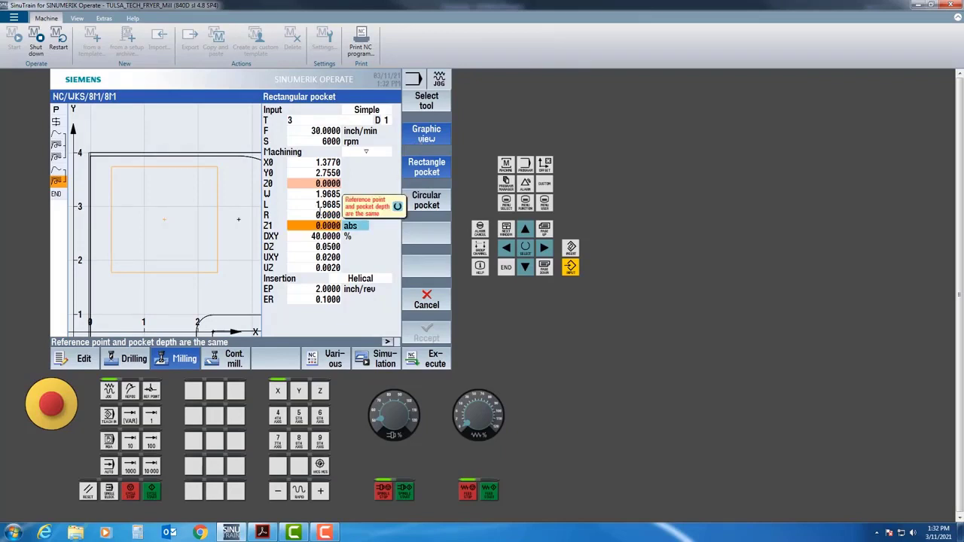
key("Up")
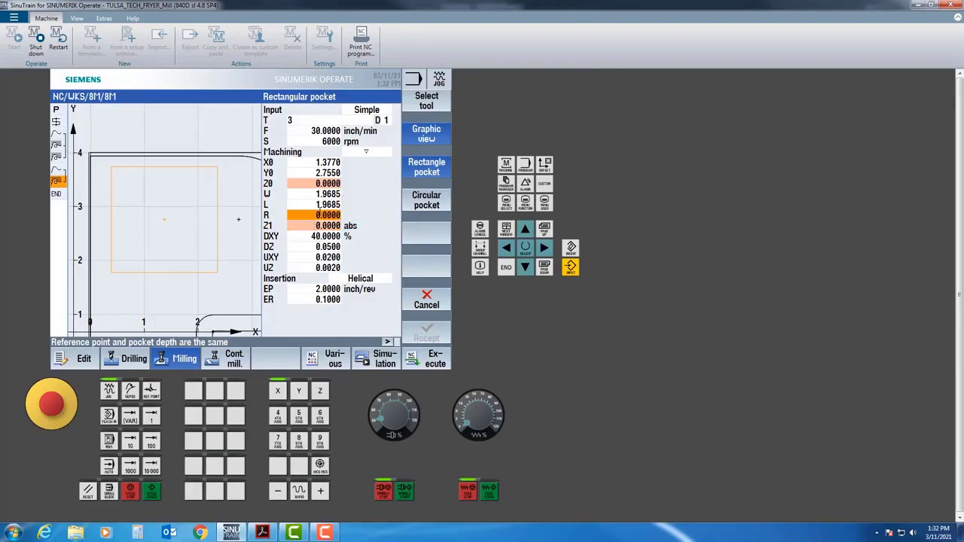
key("Down")
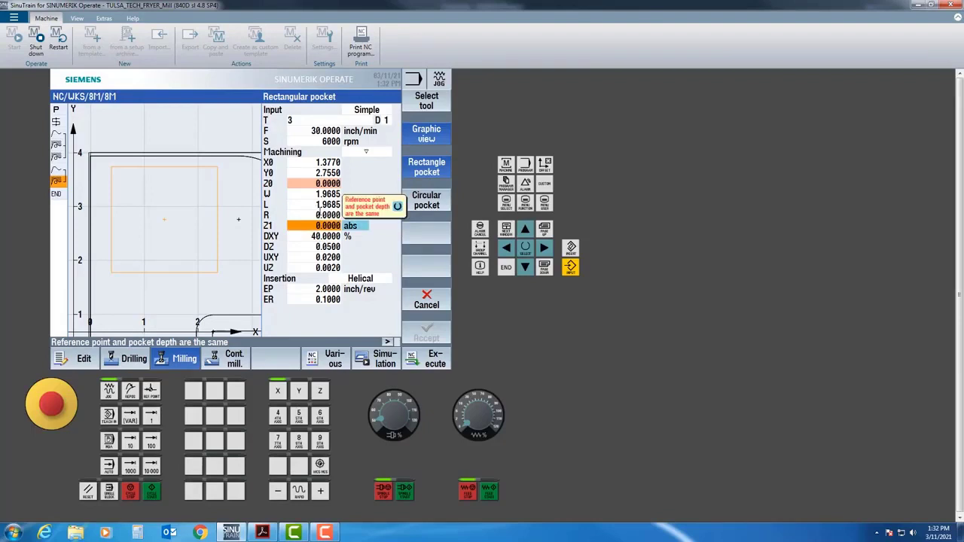
type("-.196")
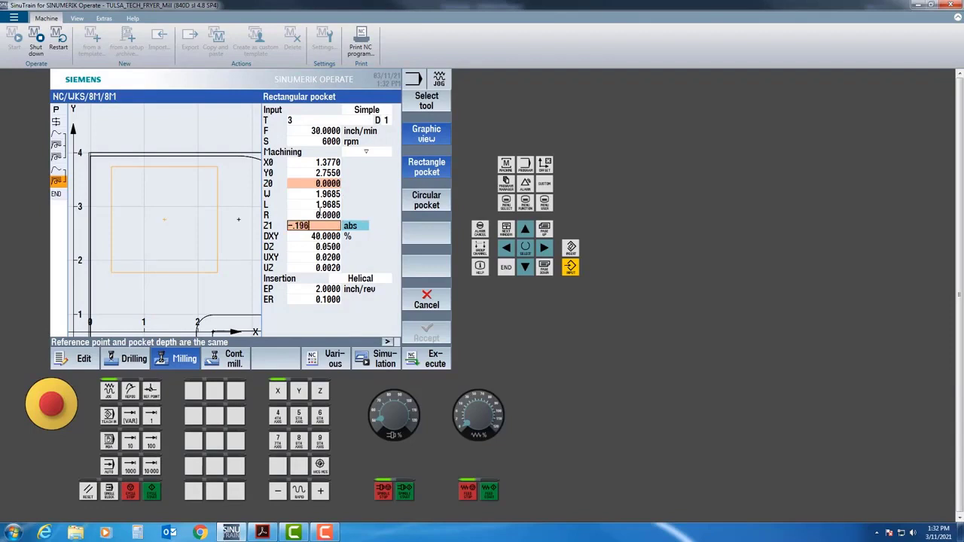
key("Return")
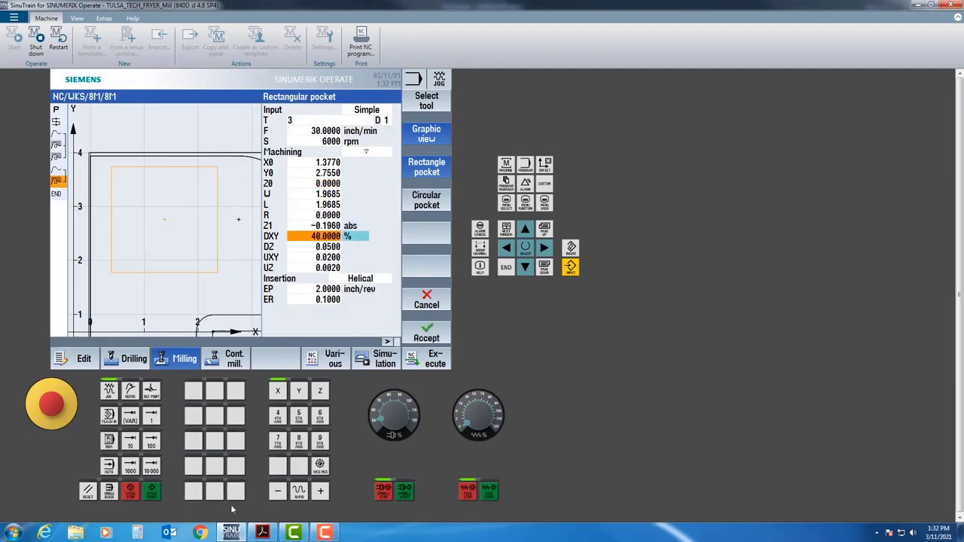
Check the corner radius on the drawing and set the pocket's R to 0.312
left_click(262, 533)
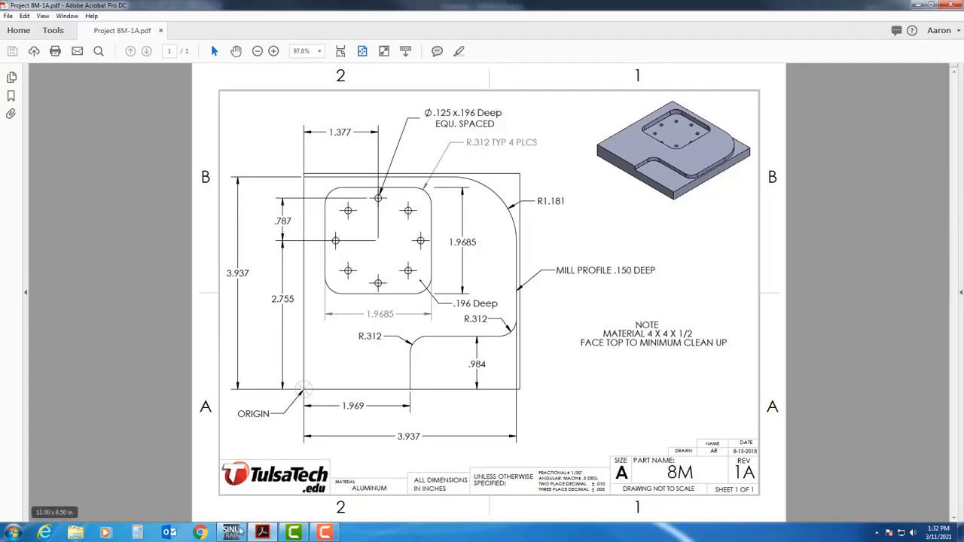
left_click(230, 533)
left_click(326, 215)
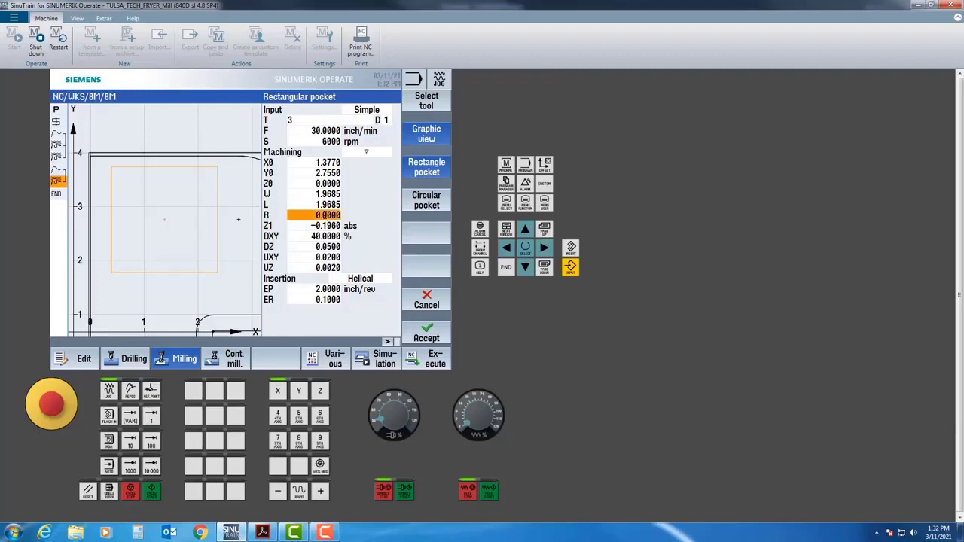
type(".312")
key("Return")
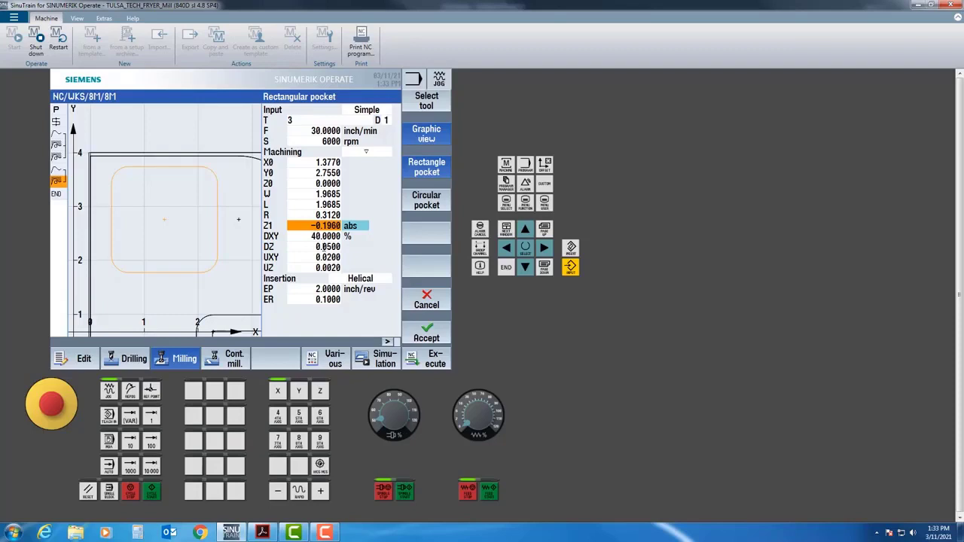
key("Down")
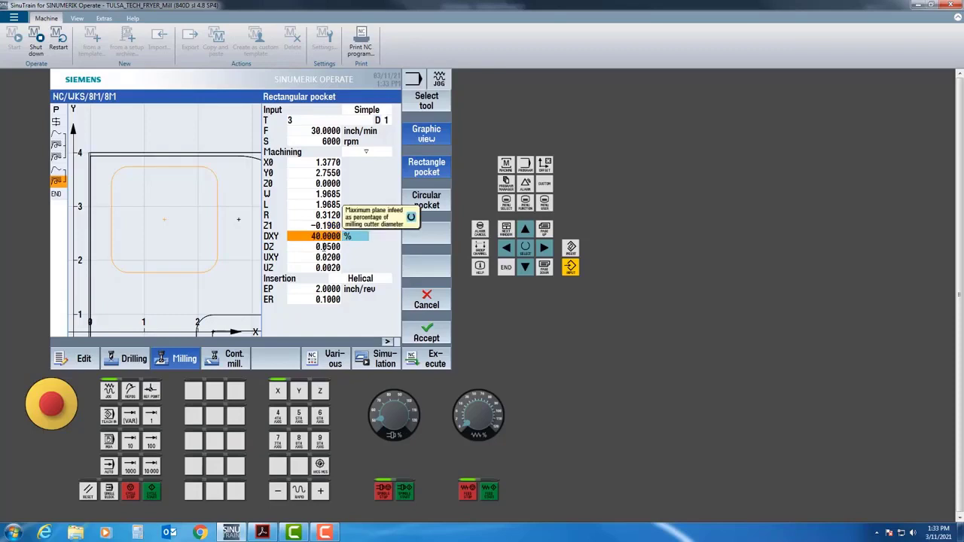
Go through the pocket's infeed, finishing allowance and insertion settings, keeping helical insertion with EP 2.0 inch/rev and ER 0.1
key("Down")
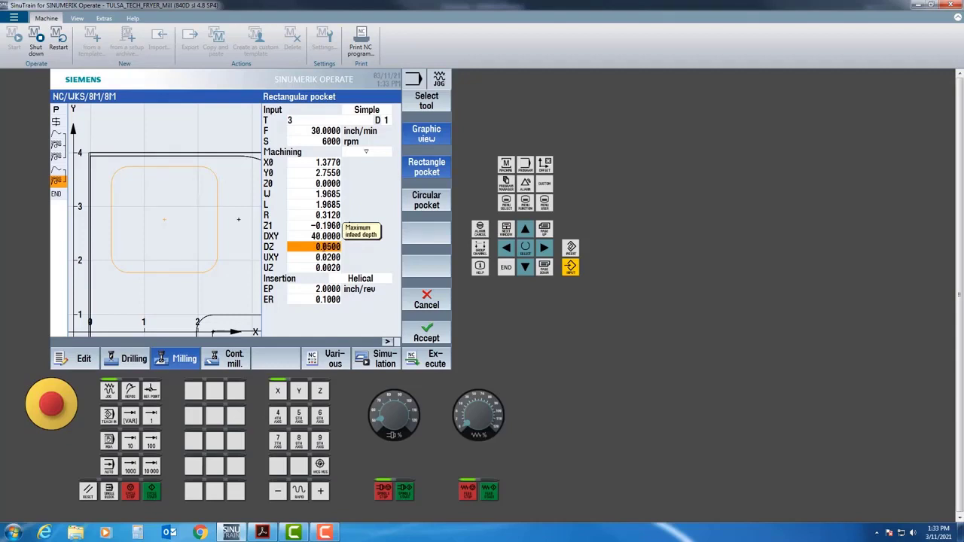
key("Down")
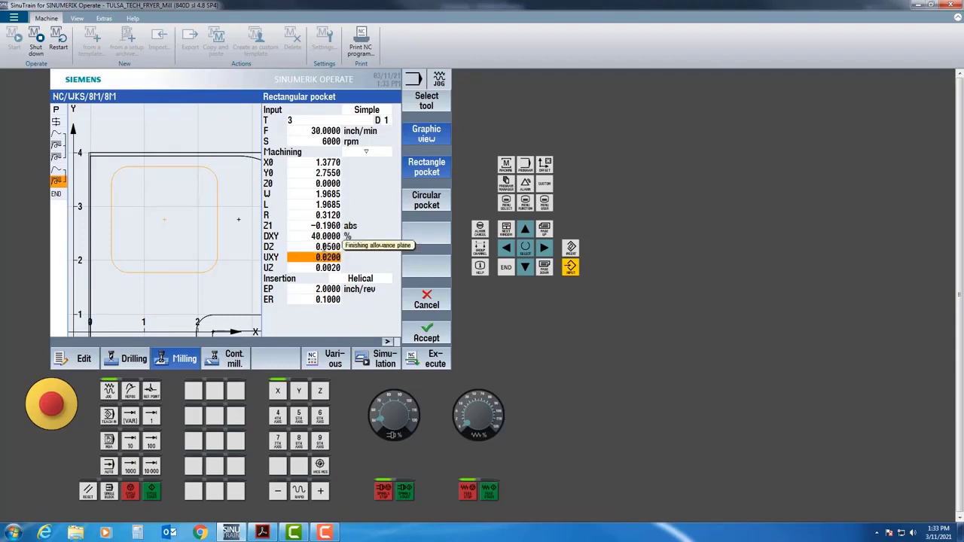
key("Down")
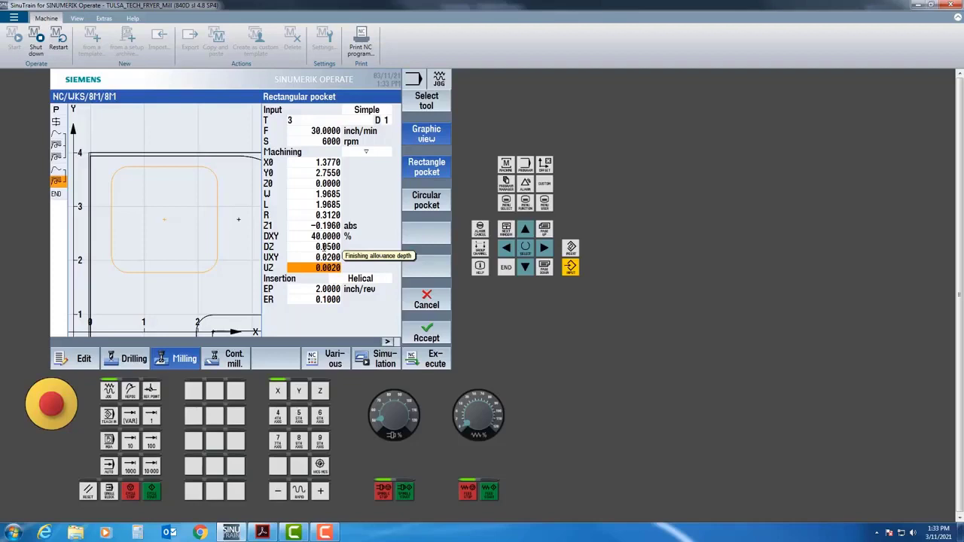
left_click(359, 281)
left_click(359, 280)
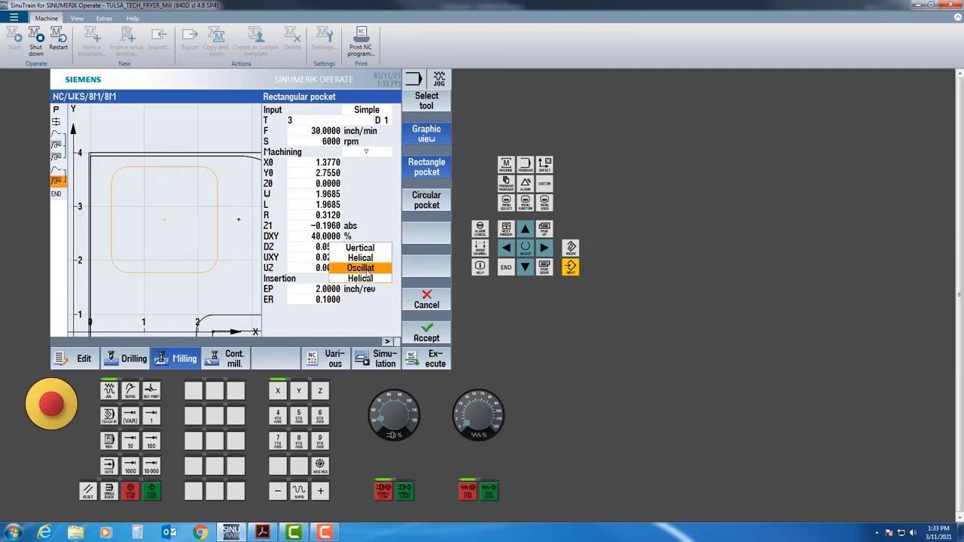
left_click(368, 279)
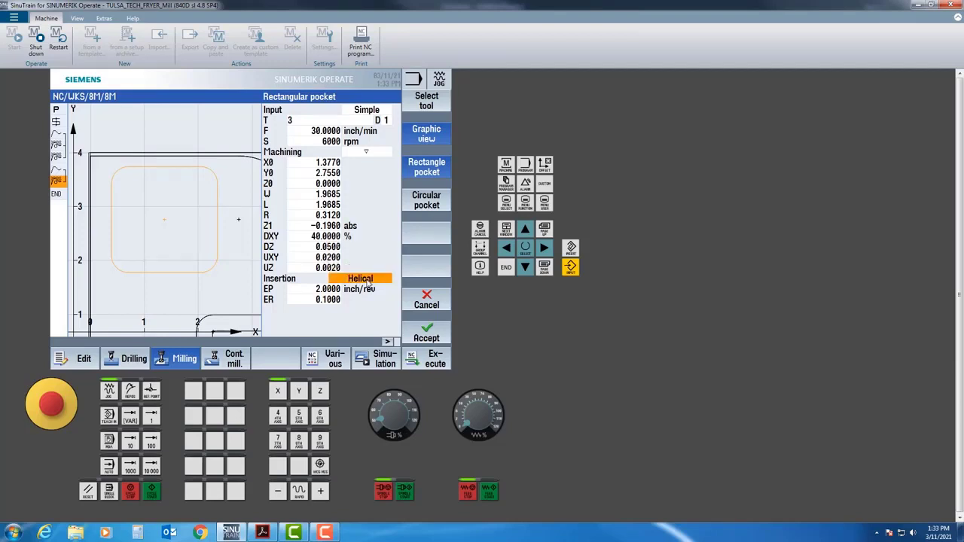
left_click(363, 290)
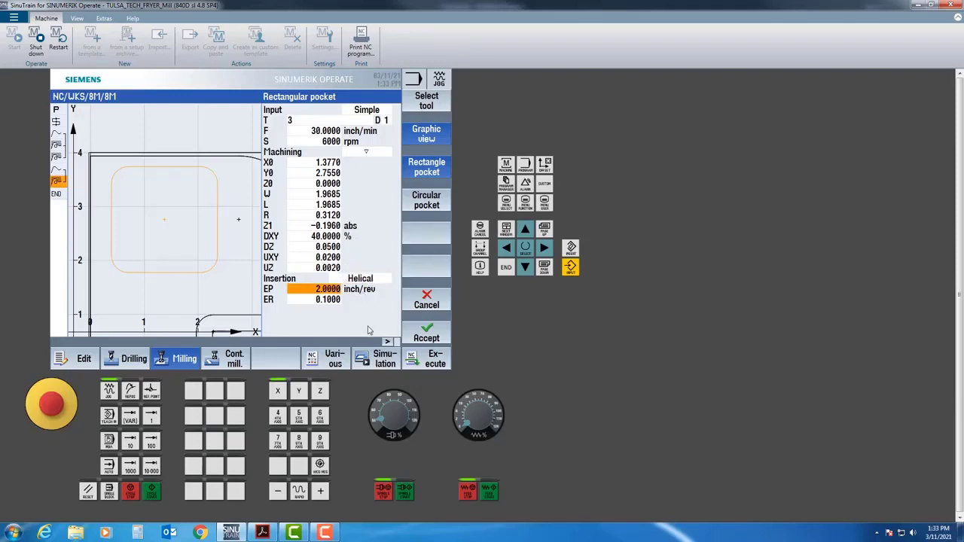
left_click(326, 300)
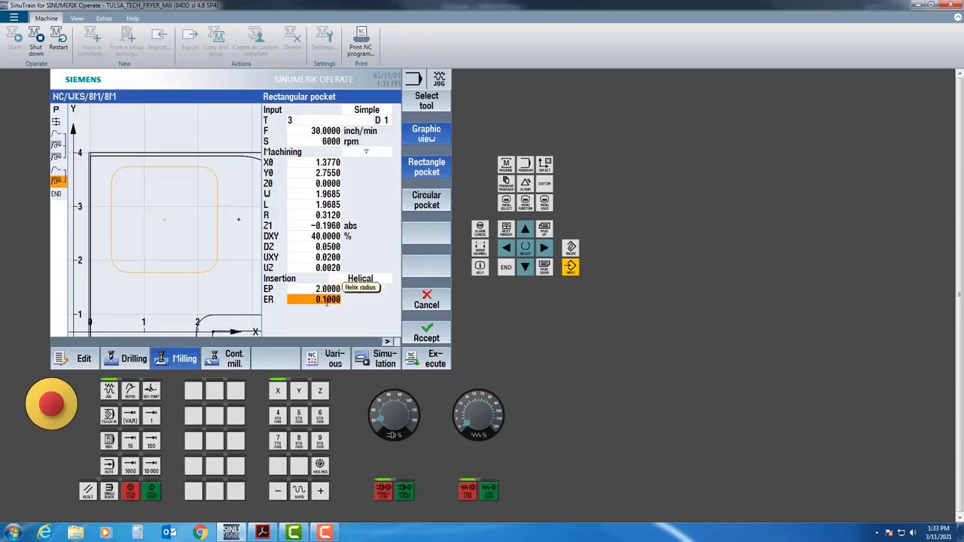
Accept the roughing pocket cycle, run the program simulation in 3D and return to the program
left_click(436, 337)
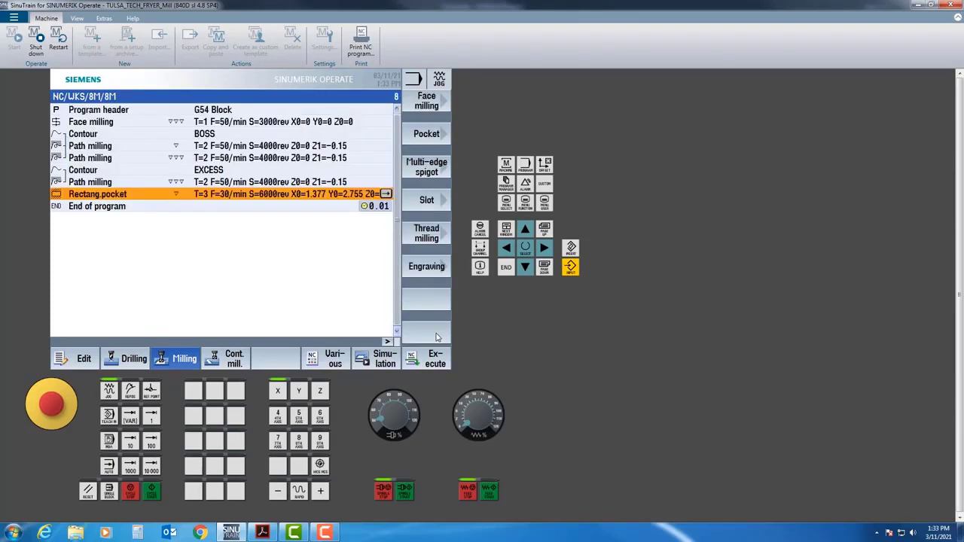
left_click(375, 362)
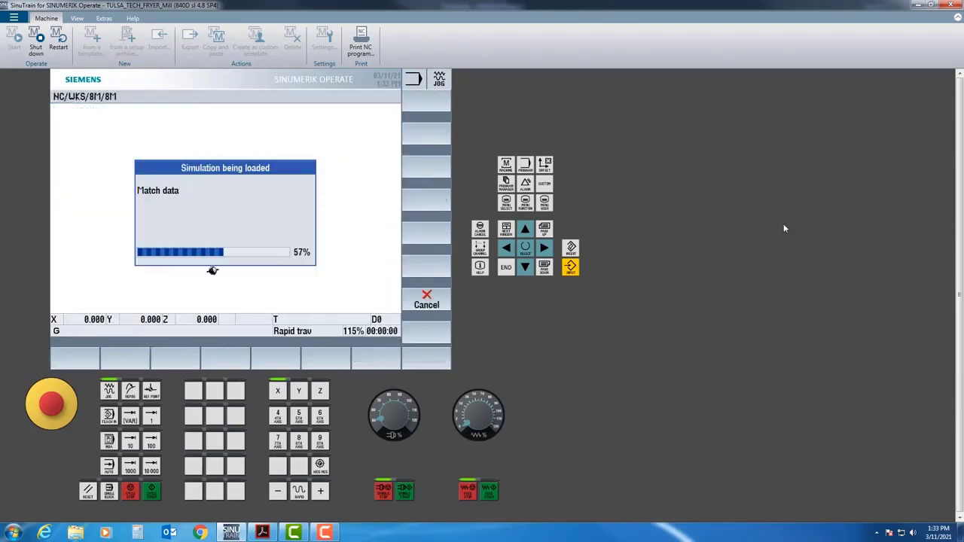
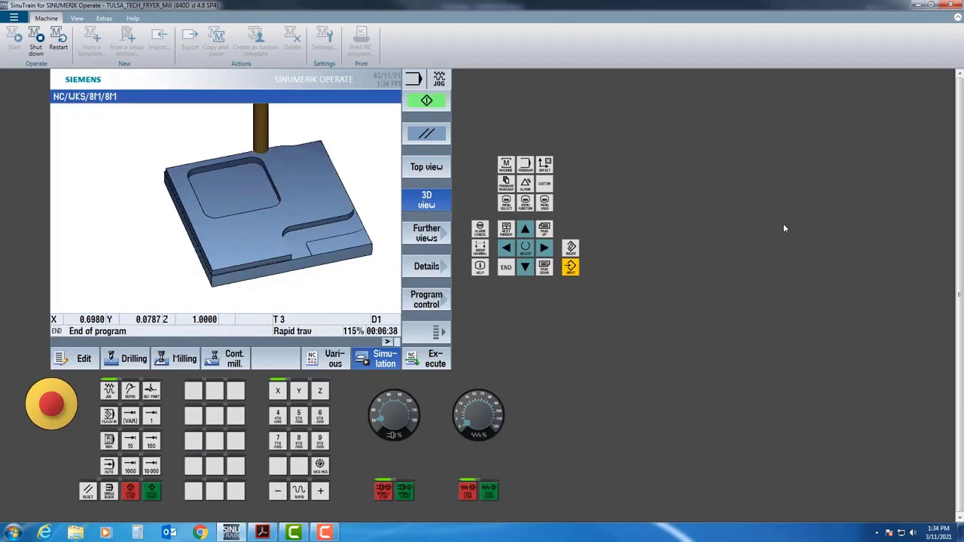
left_click(381, 363)
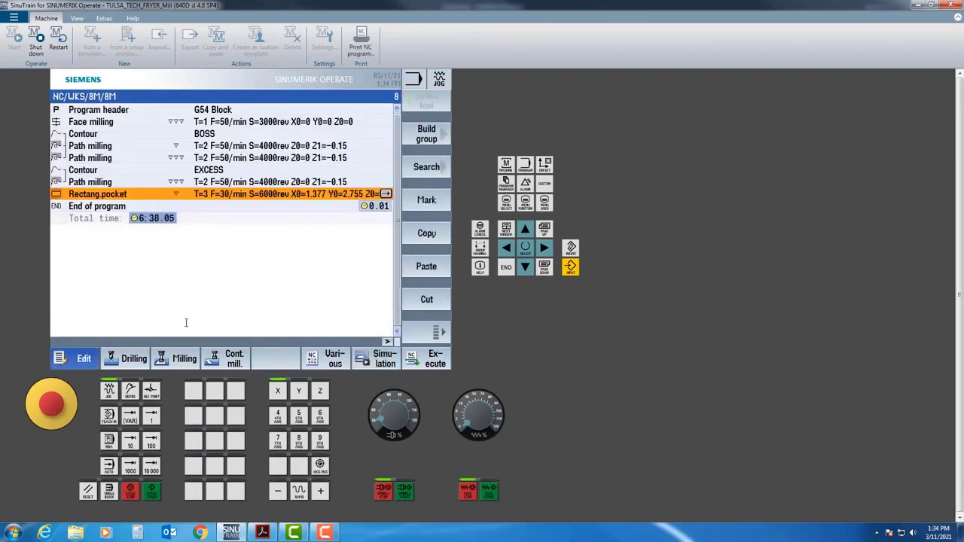
Add a second rectangular pocket cycle with the same tool and dimensions, with machining set to finishing (▽▽▽)
left_click(386, 195)
left_click(367, 152)
left_click(367, 152)
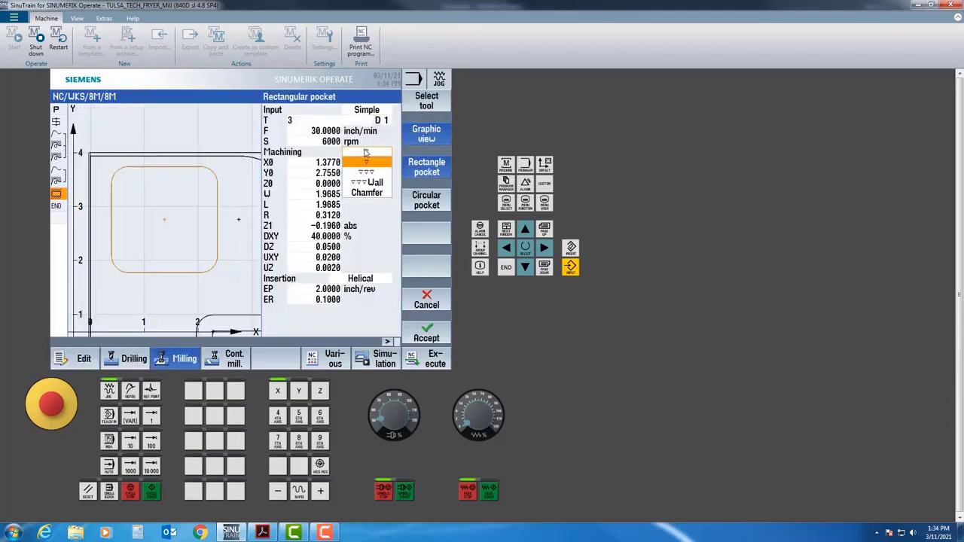
left_click(369, 174)
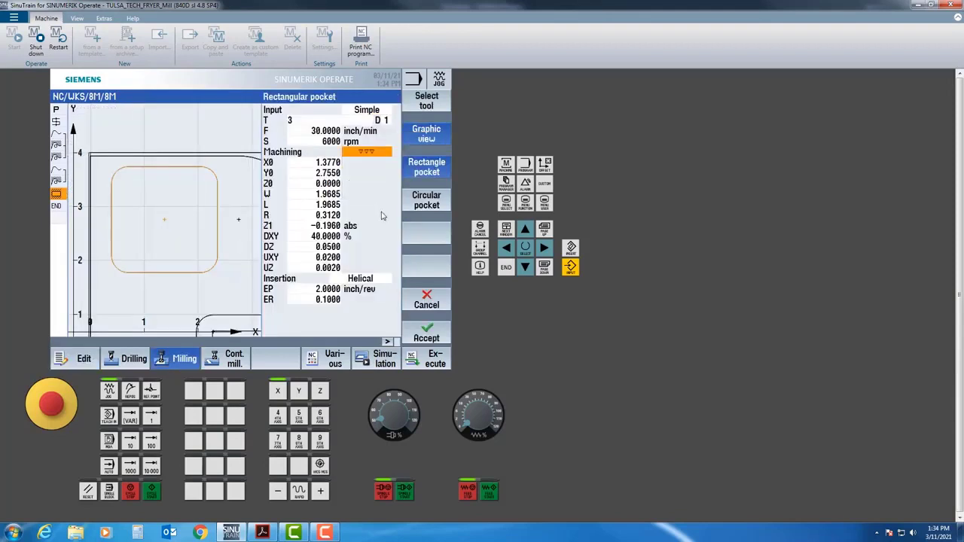
left_click(426, 337)
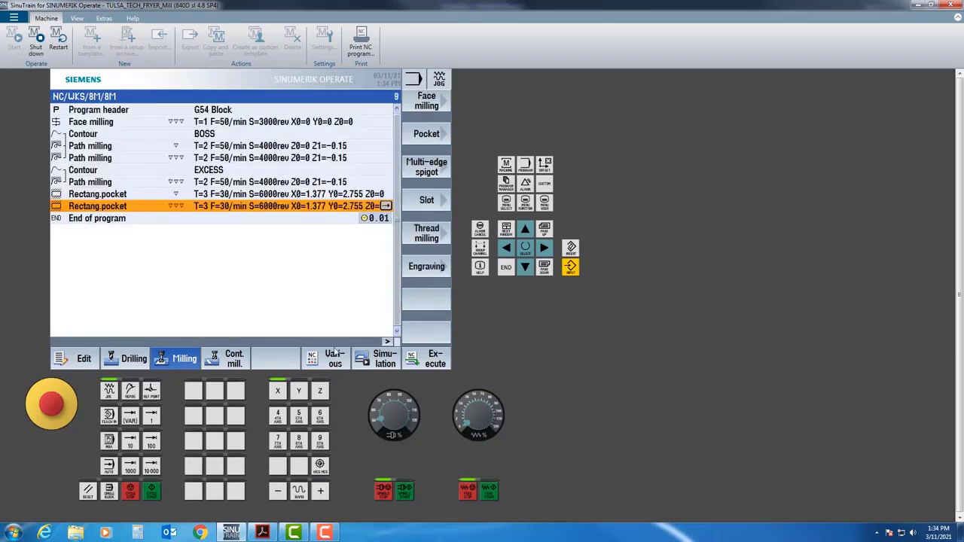
Simulate the program with the finishing pocket, check the hole pattern on the drawing and return to the program
left_click(381, 365)
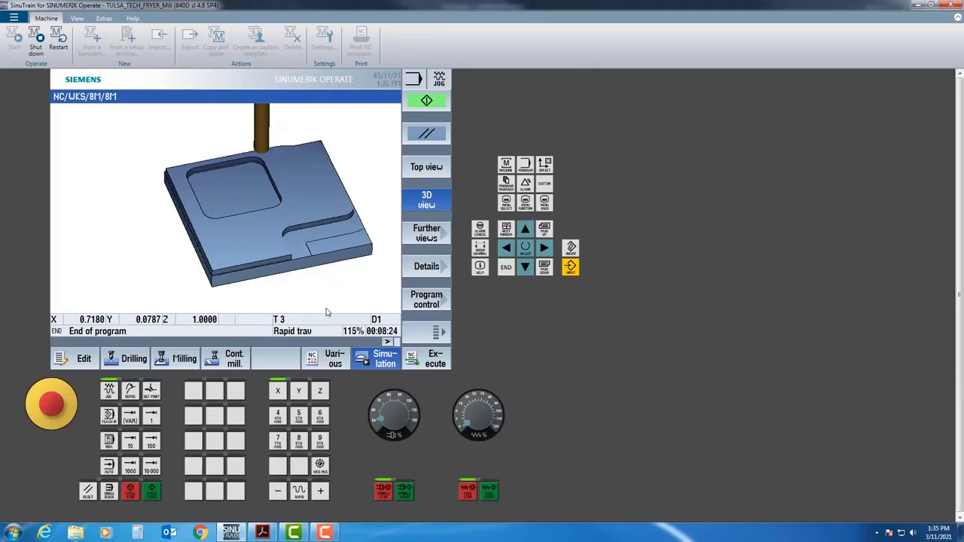
left_click(262, 532)
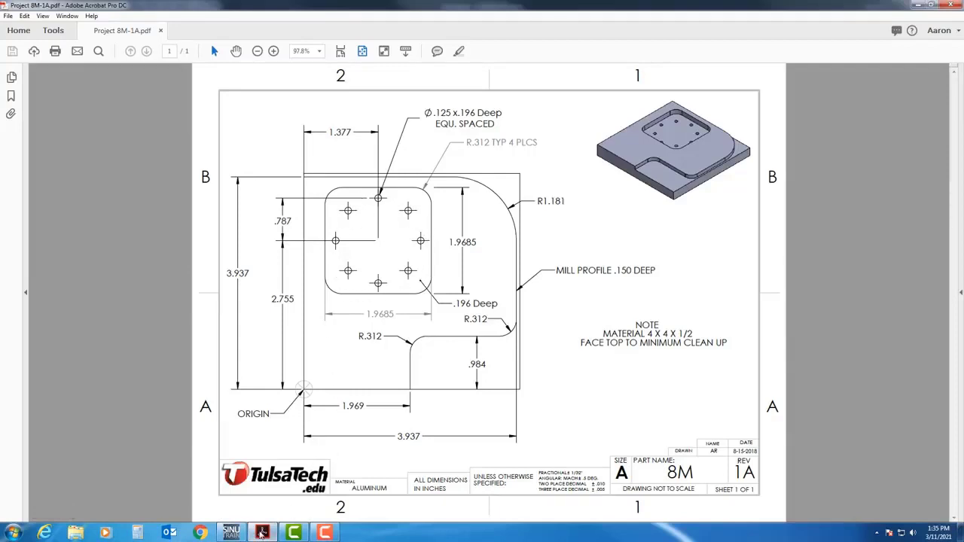
left_click(241, 533)
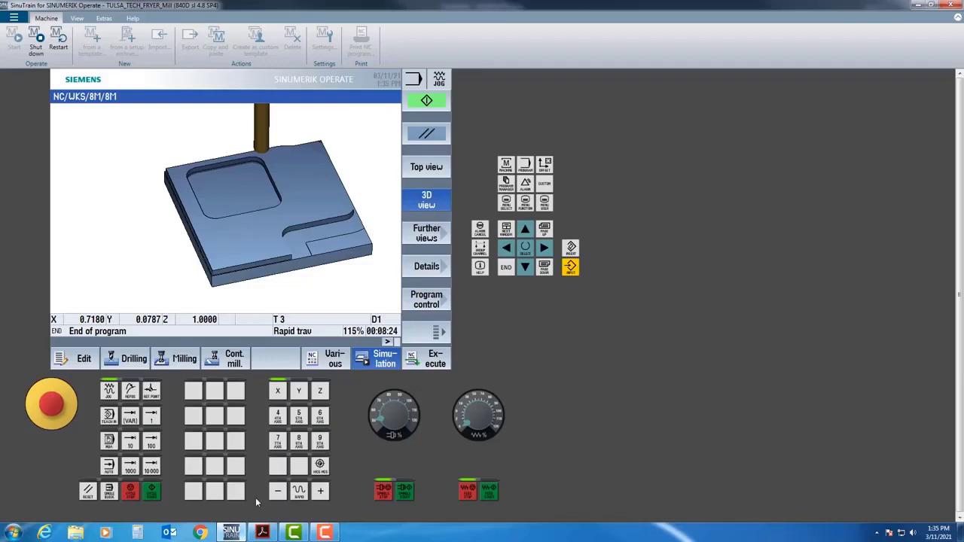
left_click(380, 365)
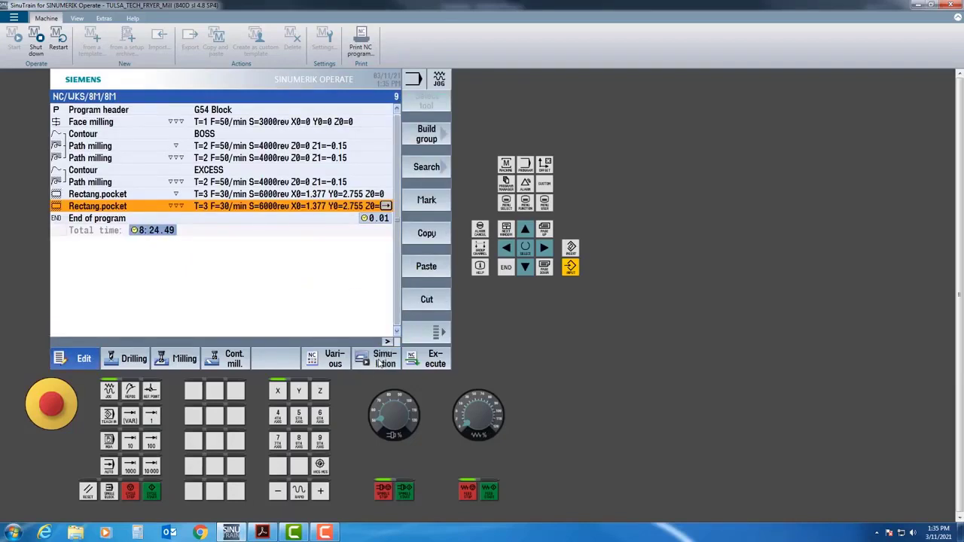
Start a centering cycle and select tool 4 from the magazine
left_click(132, 359)
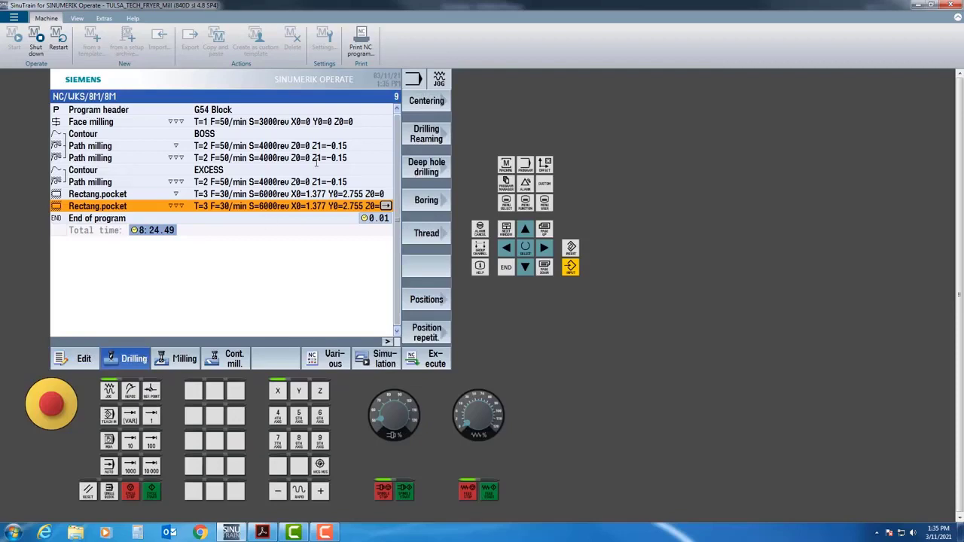
left_click(420, 105)
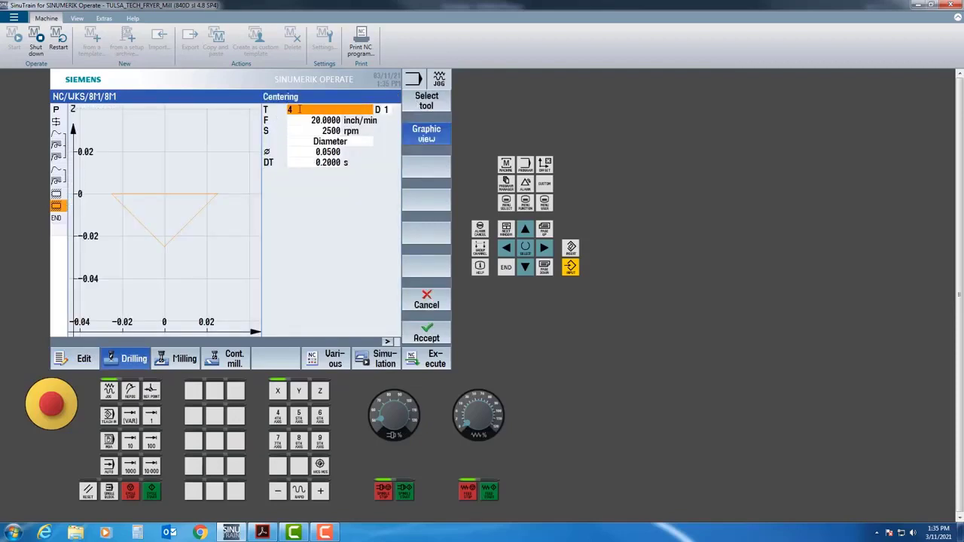
left_click(414, 107)
left_click(125, 219)
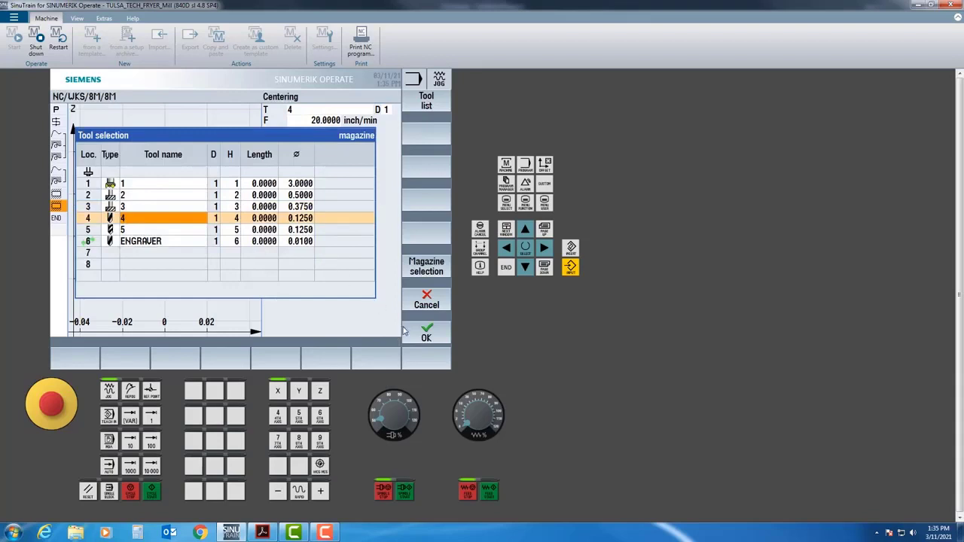
left_click(419, 334)
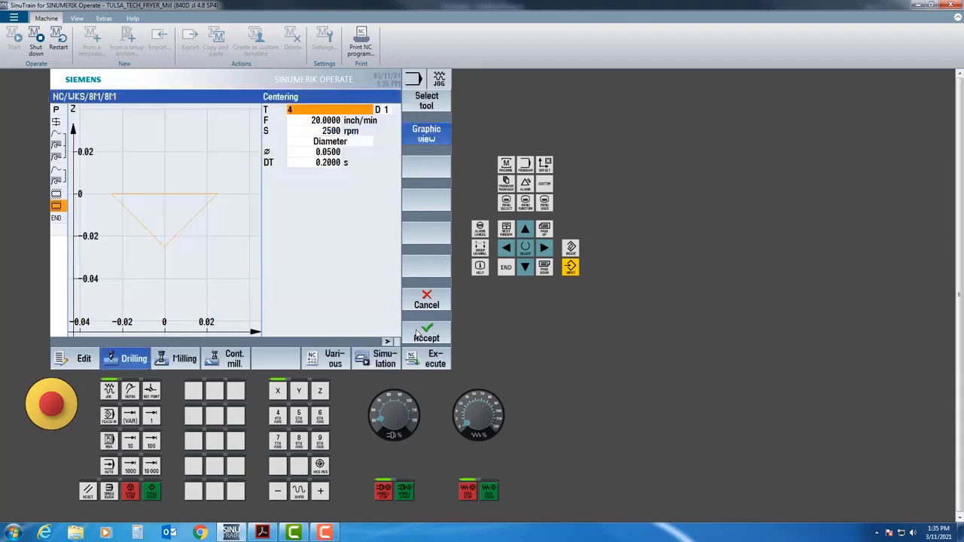
Keep centering by diameter at 0.05 with a 0.2 s dwell, checking the holes on the drawing, and accept the cycle
left_click(320, 146)
left_click(322, 144)
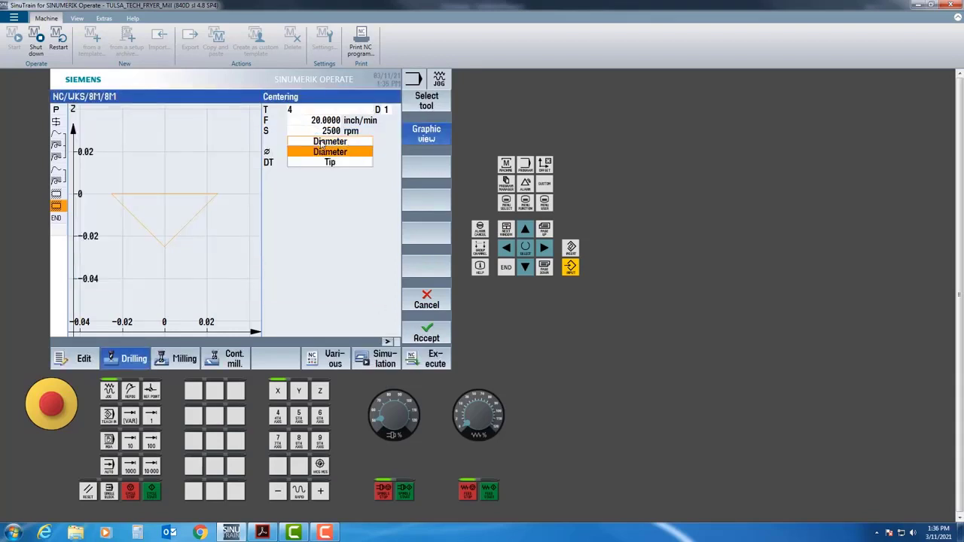
left_click(322, 143)
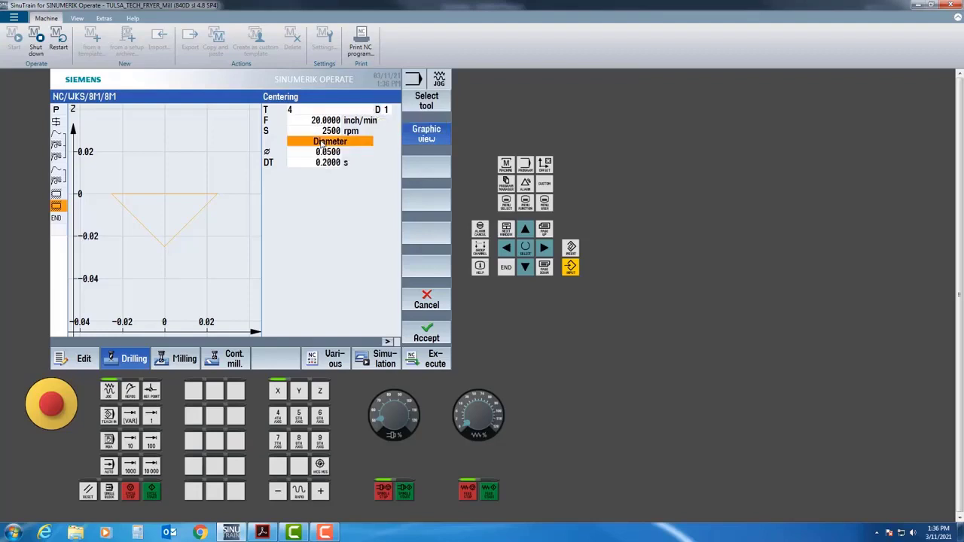
left_click(329, 151)
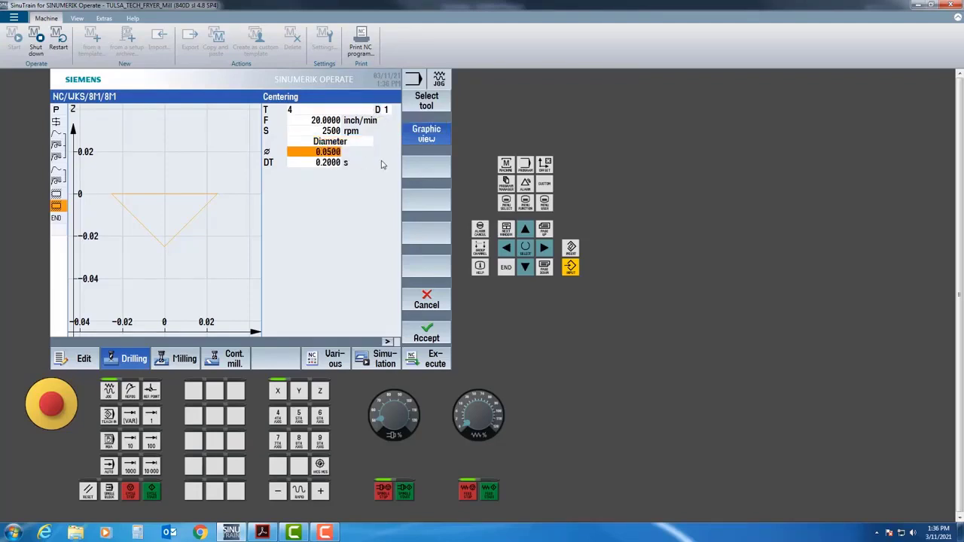
left_click(262, 533)
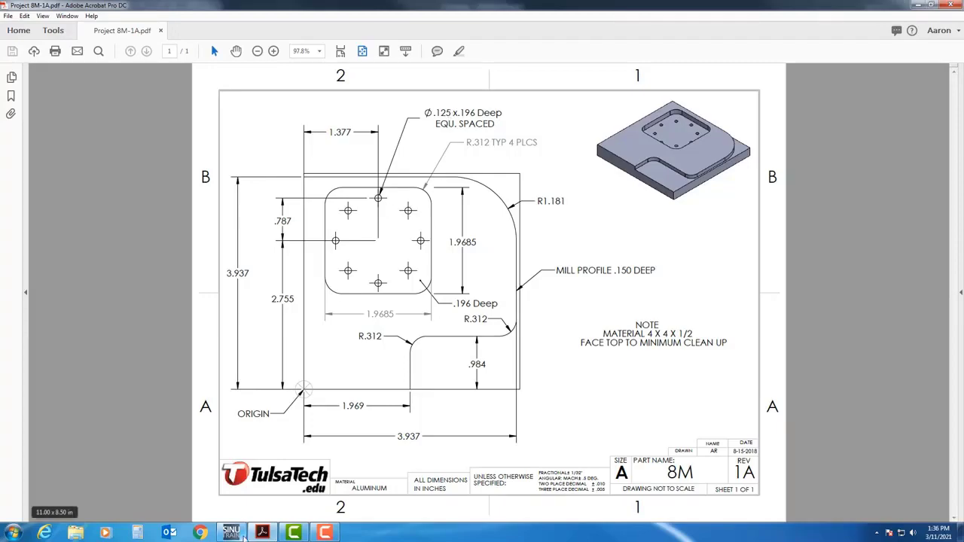
left_click(240, 533)
left_click(318, 151)
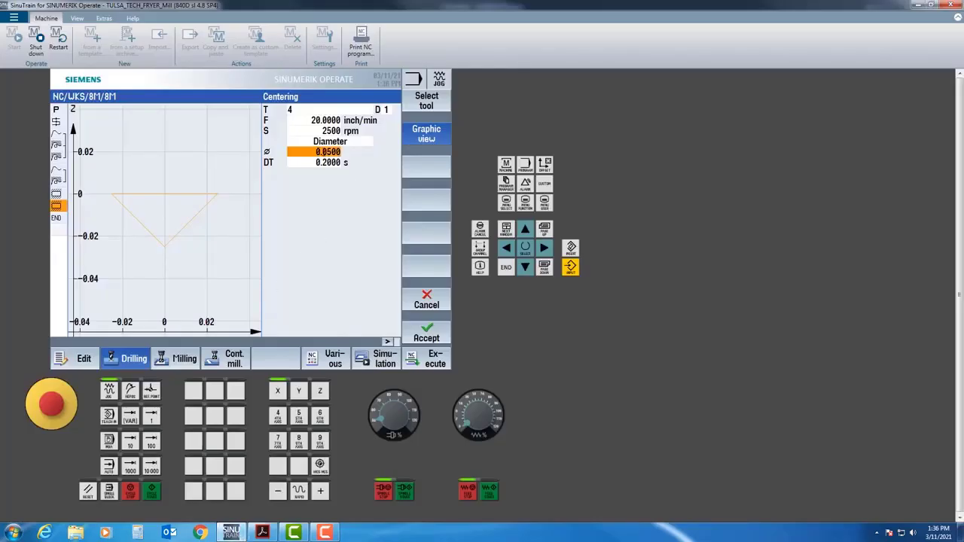
left_click(308, 161)
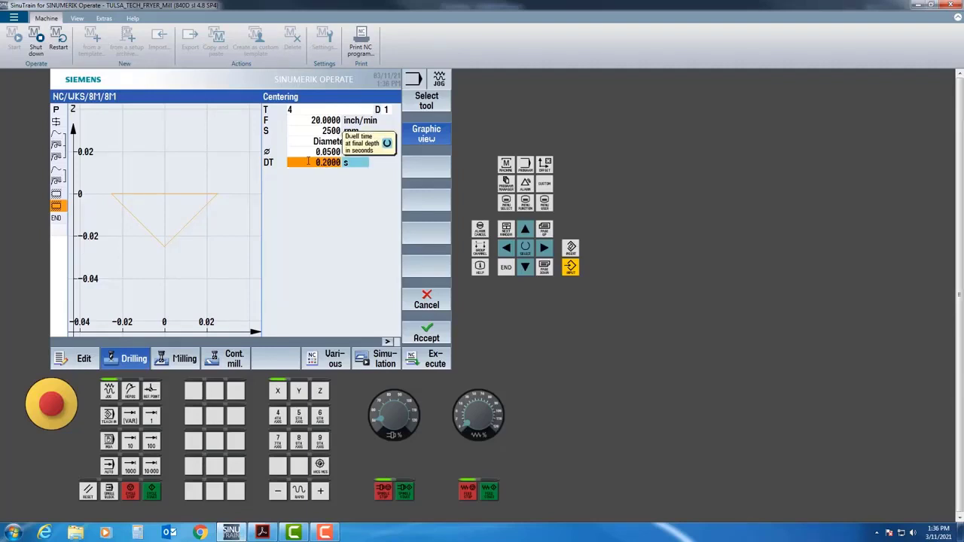
left_click(427, 335)
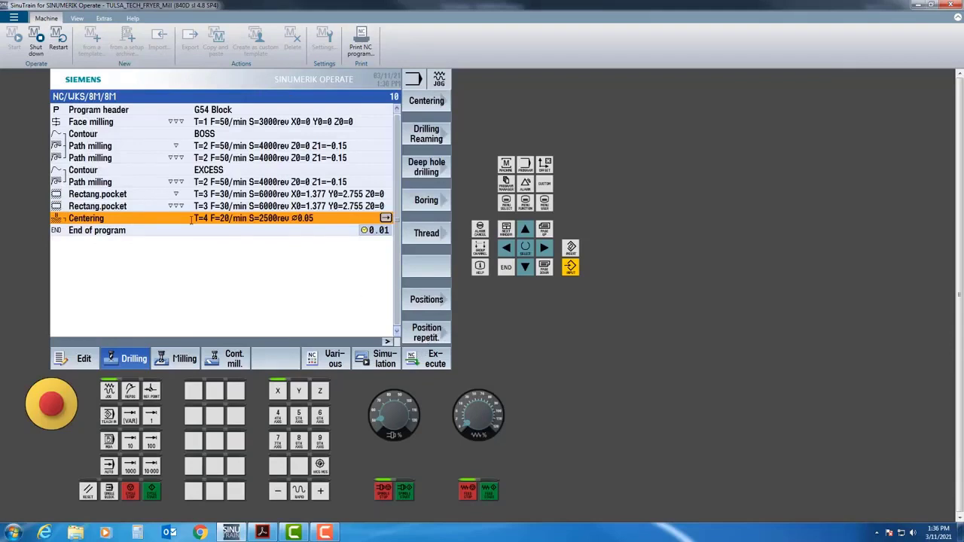
Start a drilling cycle with tool 5 from the magazine, keeping the feed at 20 inch/min and the spindle speed at 2000 rpm
left_click(423, 136)
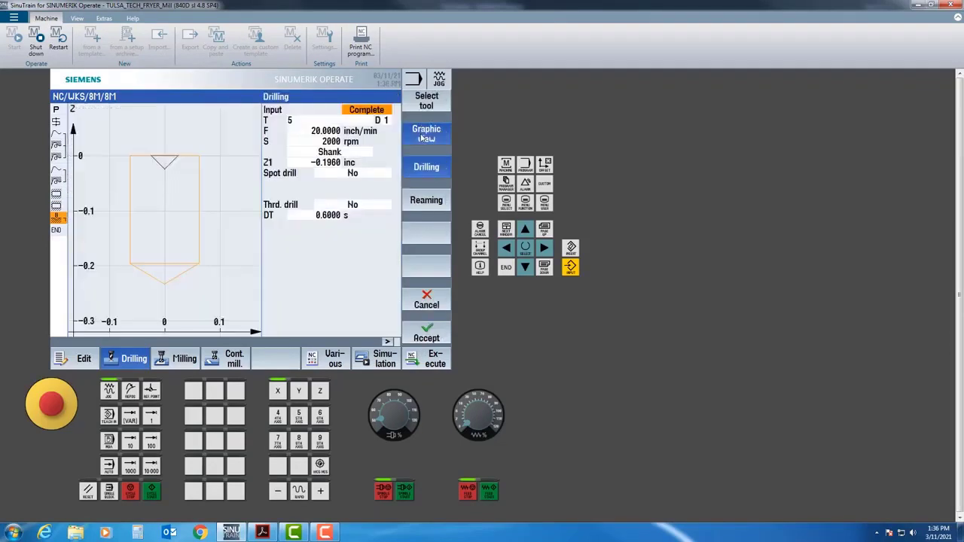
left_click(343, 122)
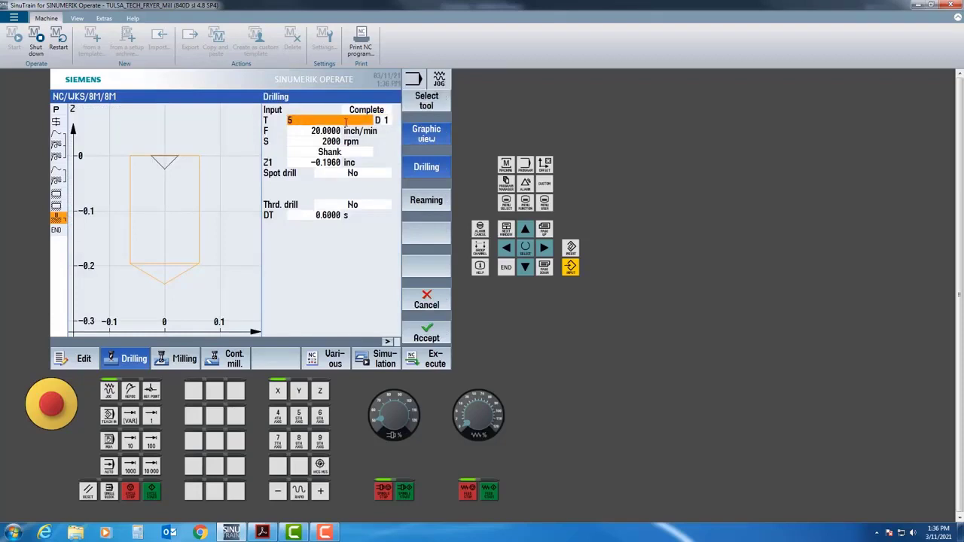
left_click(421, 105)
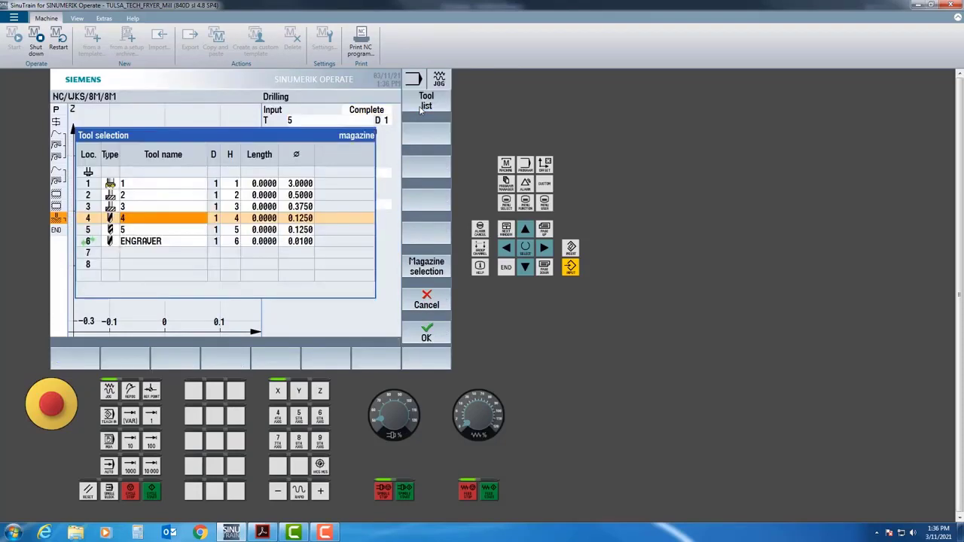
left_click(136, 230)
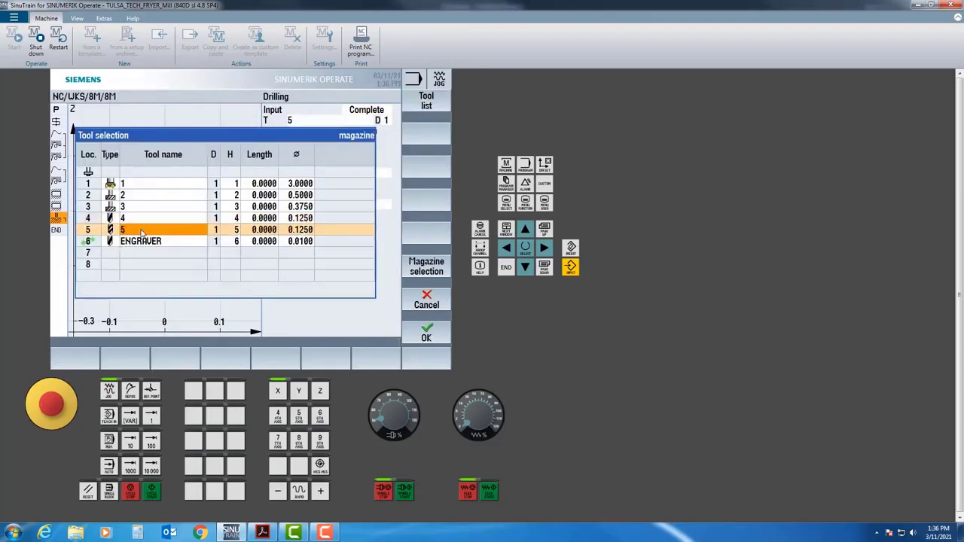
left_click(427, 338)
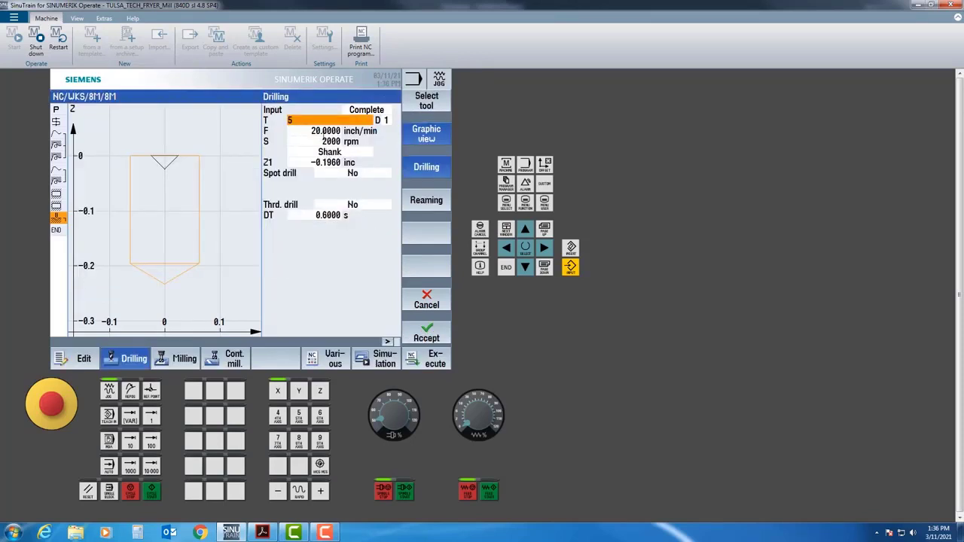
left_click(322, 129)
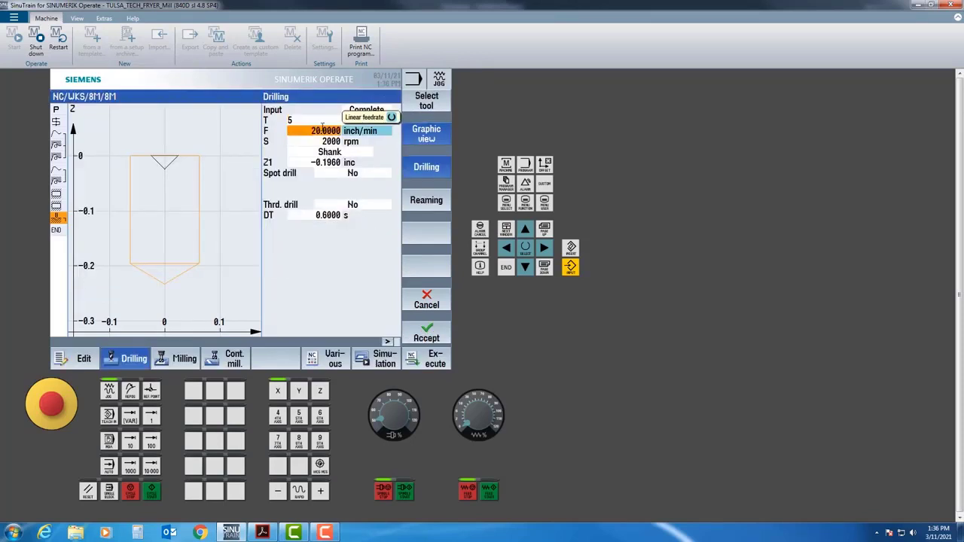
left_click(326, 141)
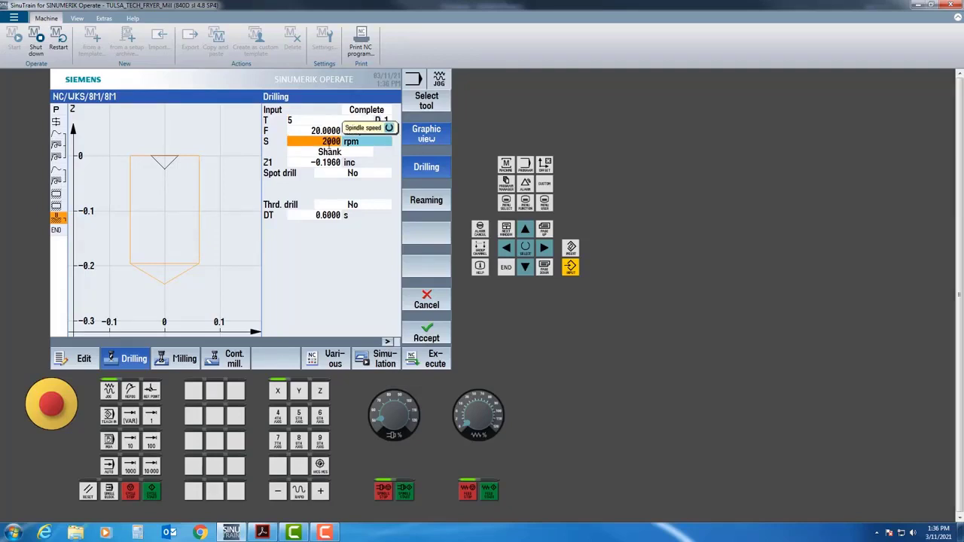
Try referencing the drilling depth to the tip with Z1 set to -0.3
left_click(339, 154)
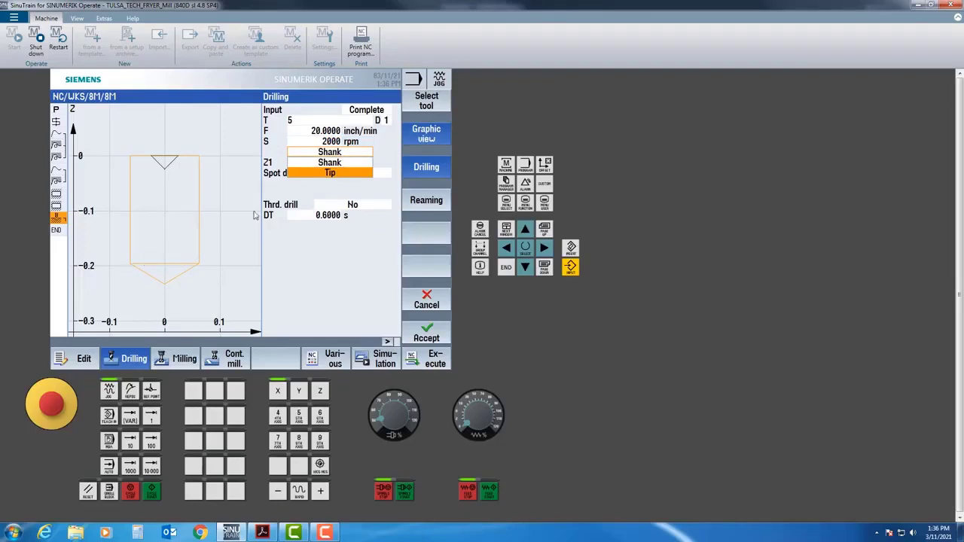
left_click(339, 176)
left_click(319, 162)
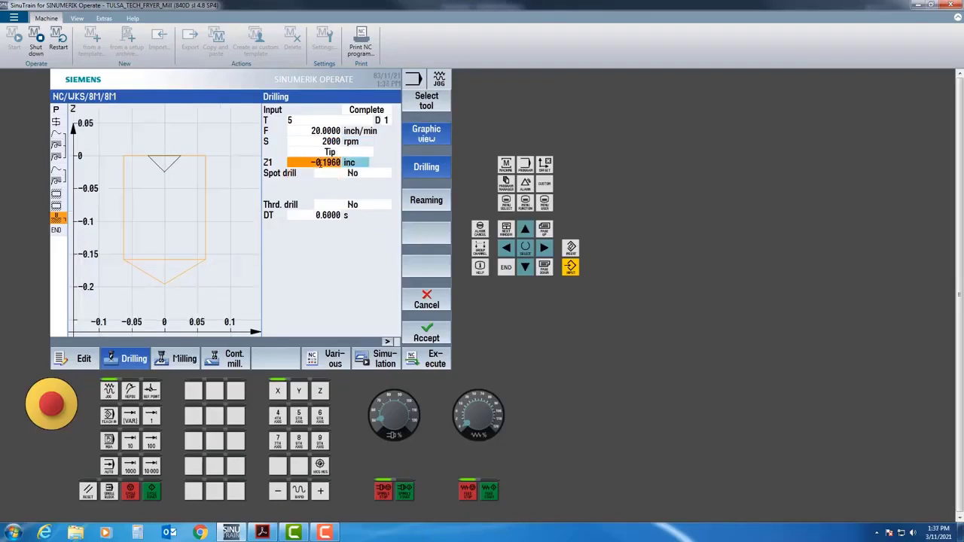
type("-.3")
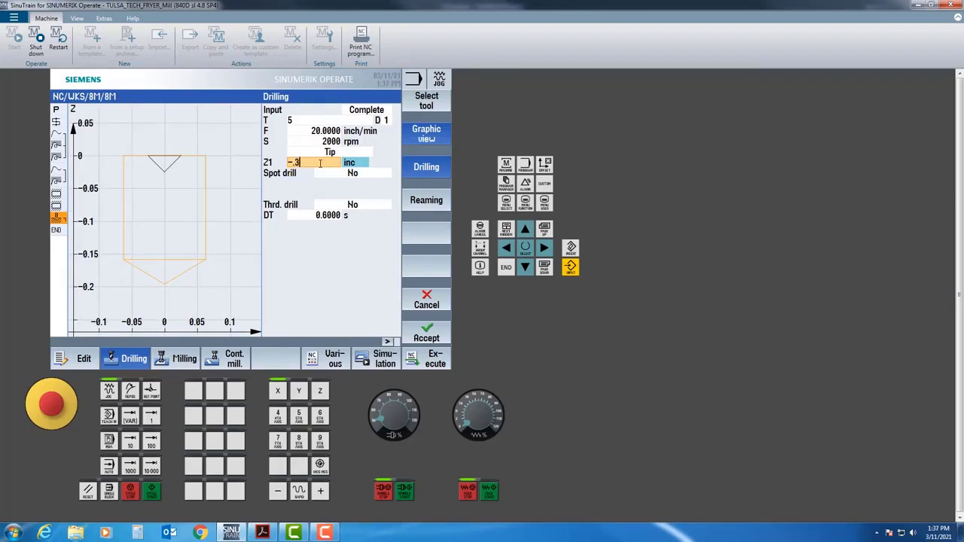
key("Return")
Switch the drilling depth reference back to Shank
left_click(328, 153)
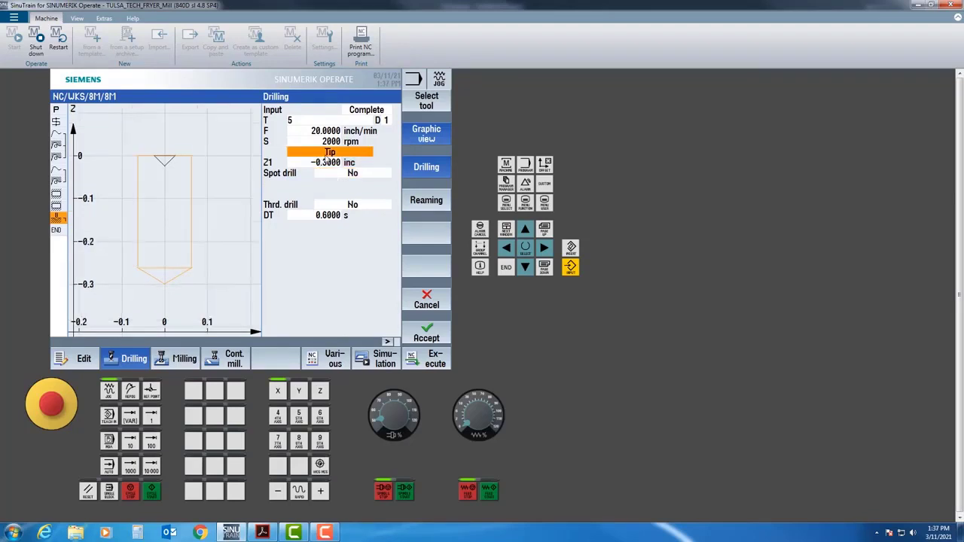
left_click(328, 153)
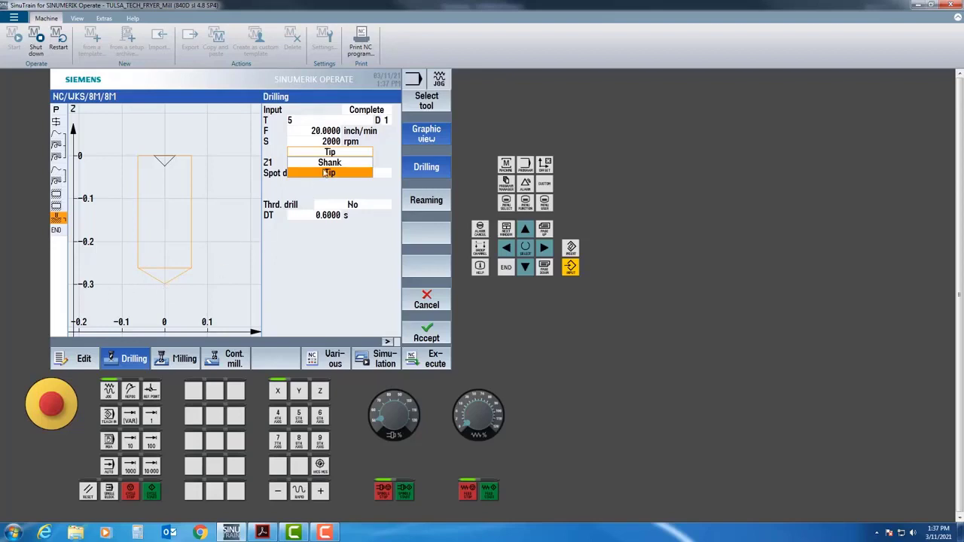
key("Up")
key("Return")
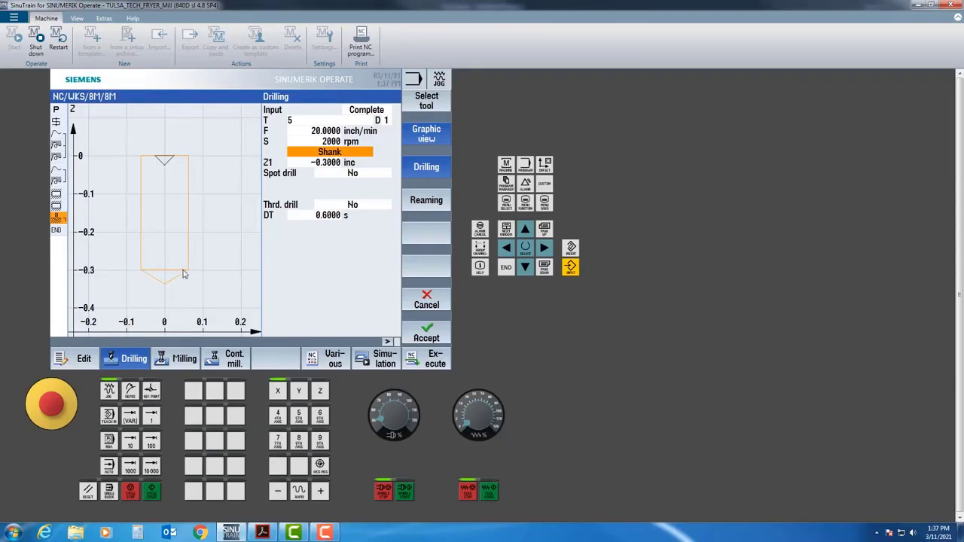
Check the hole depth on the drawing, set the drilling depth Z1 to -0.196 and accept the cycle
left_click(234, 532)
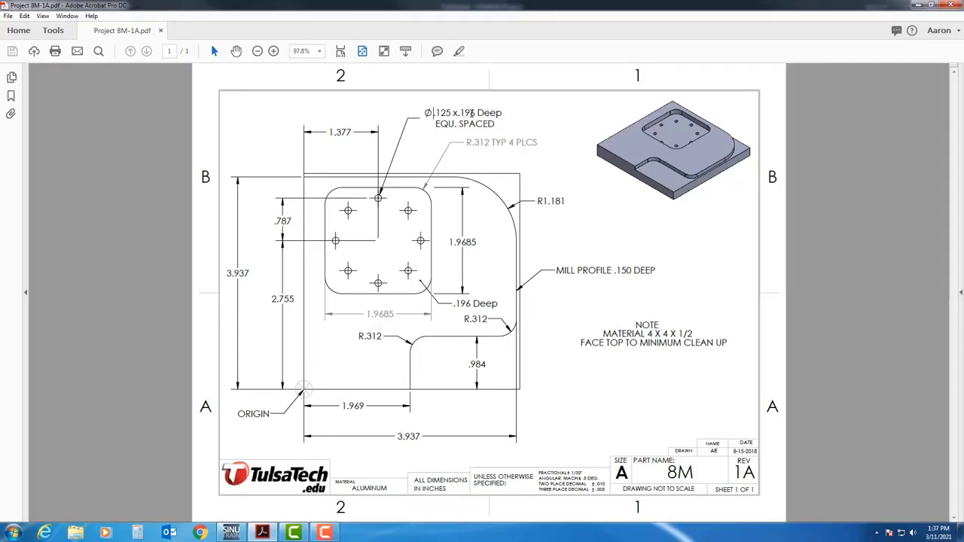
left_click(237, 528)
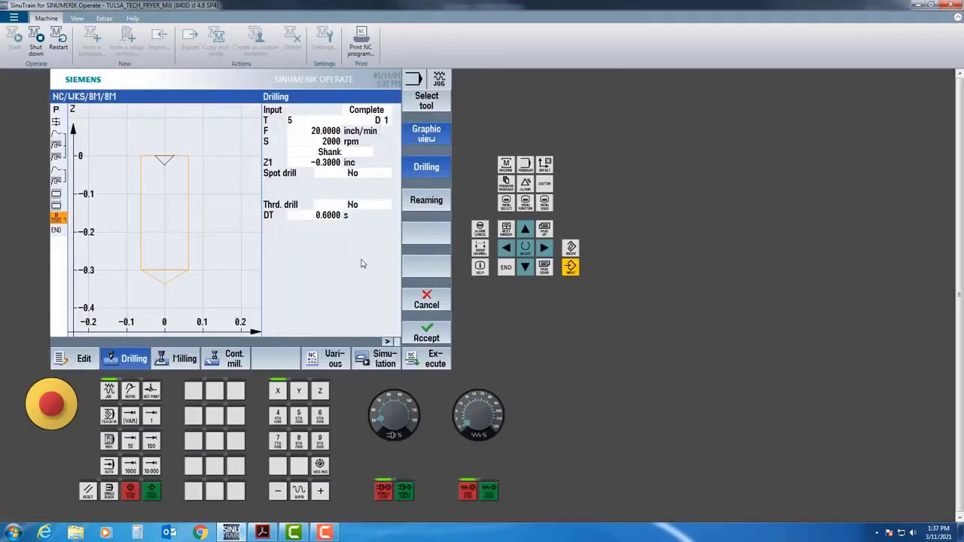
left_click(319, 163)
type("-")
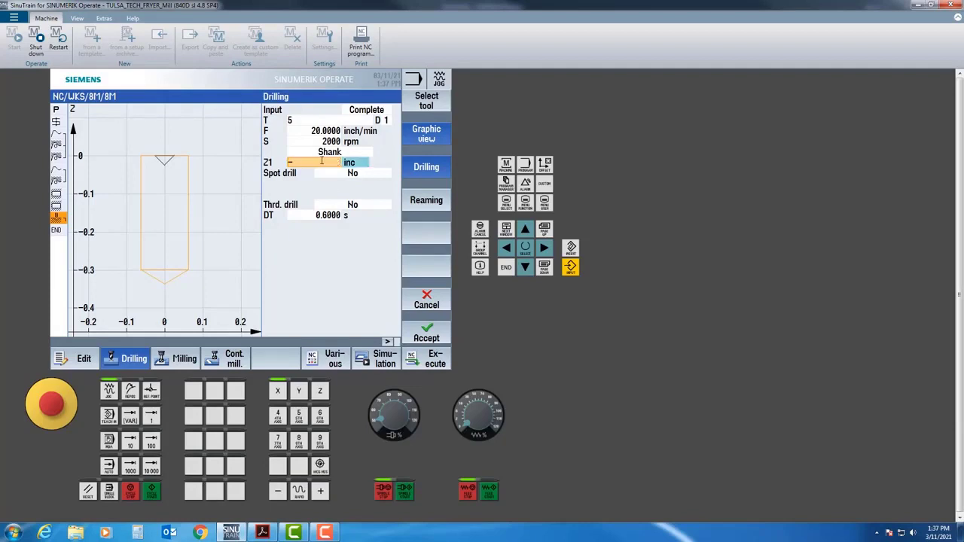
type("0.1960")
key("Return")
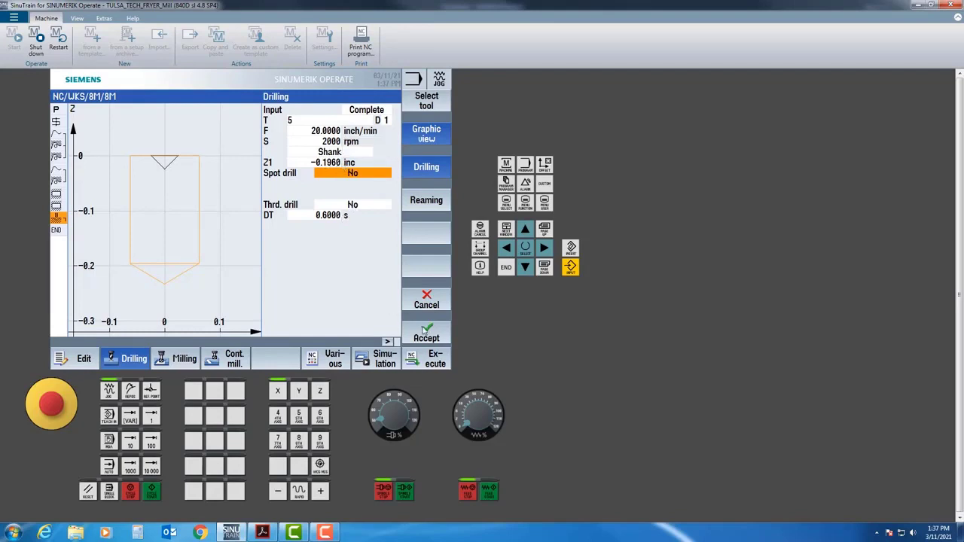
left_click(424, 332)
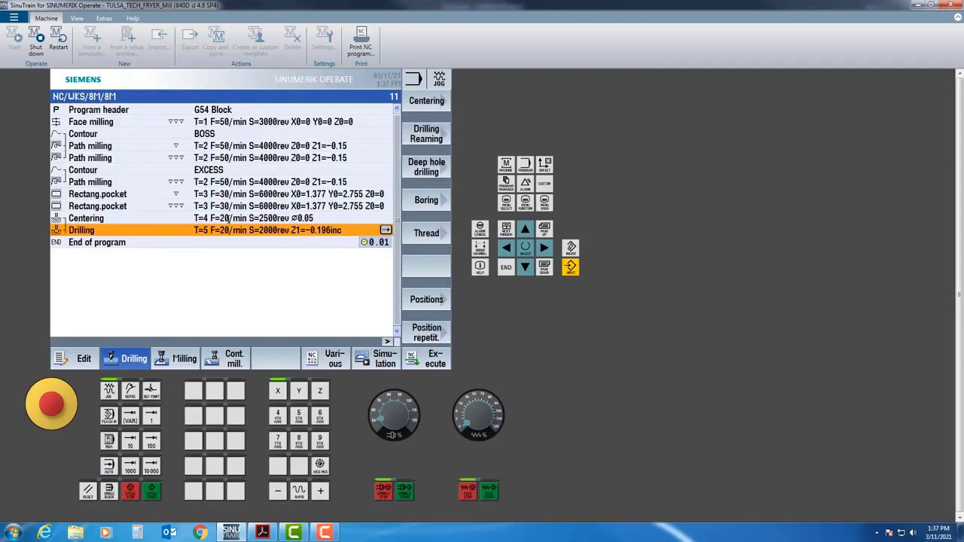
Start a position circle for the holes with Z0 -0.196, X0 1.377, Y0 2.755 and a starting angle of 45°
left_click(427, 303)
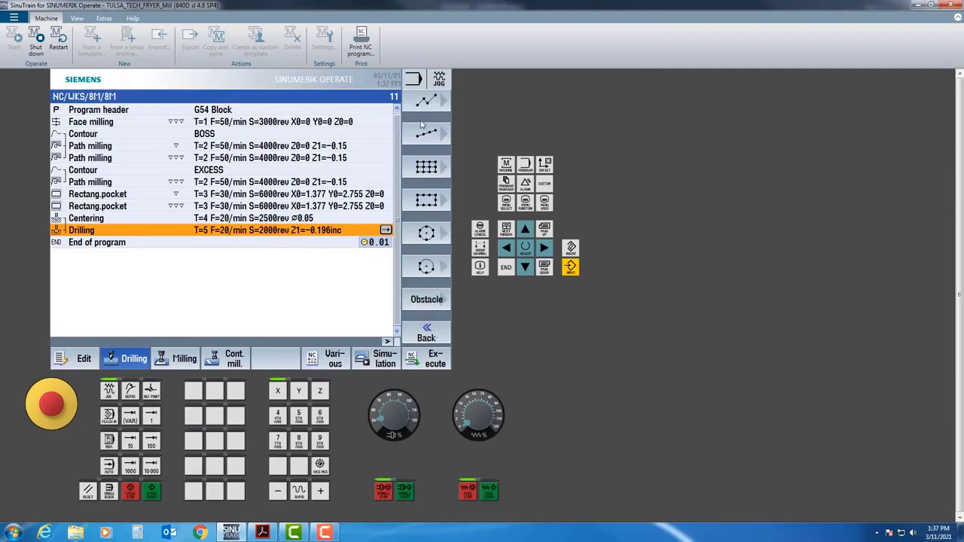
left_click(426, 234)
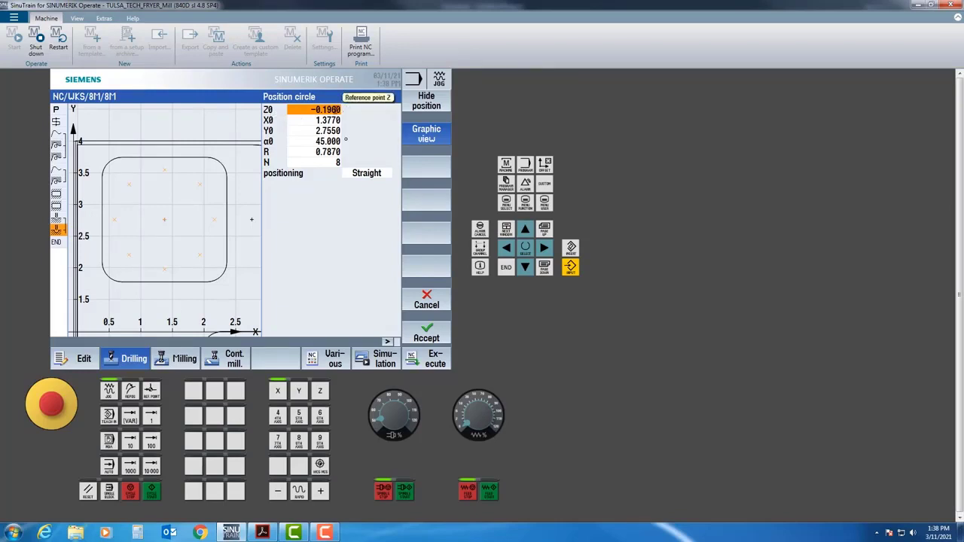
key("Down")
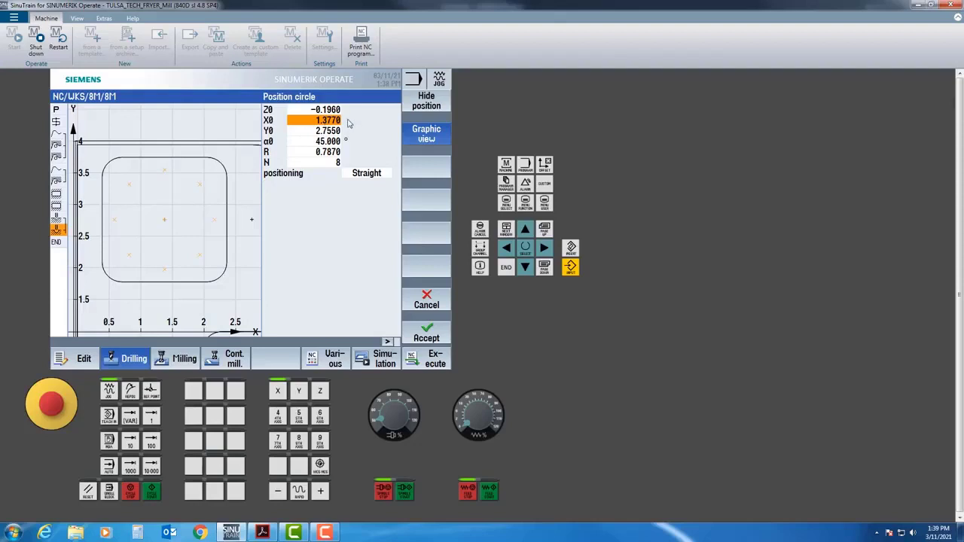
left_click(305, 133)
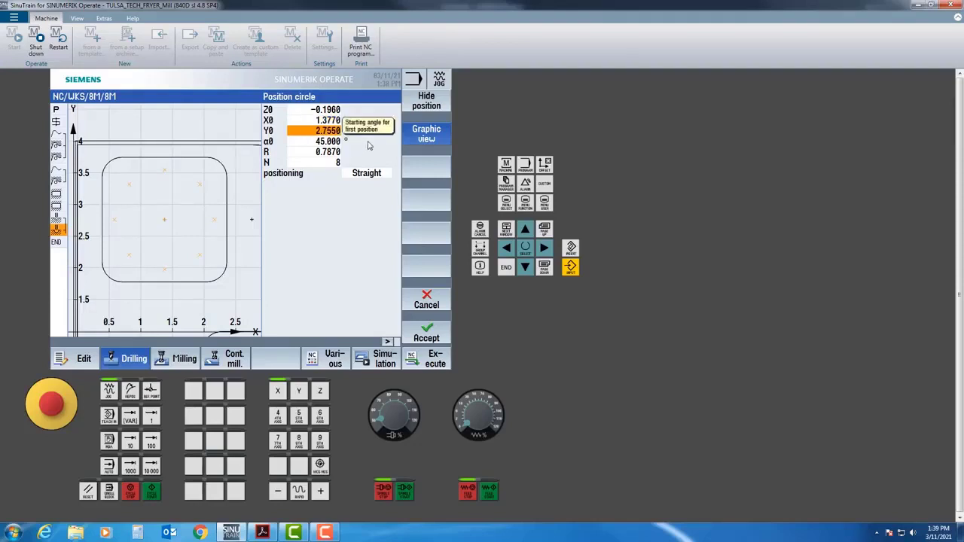
left_click(296, 143)
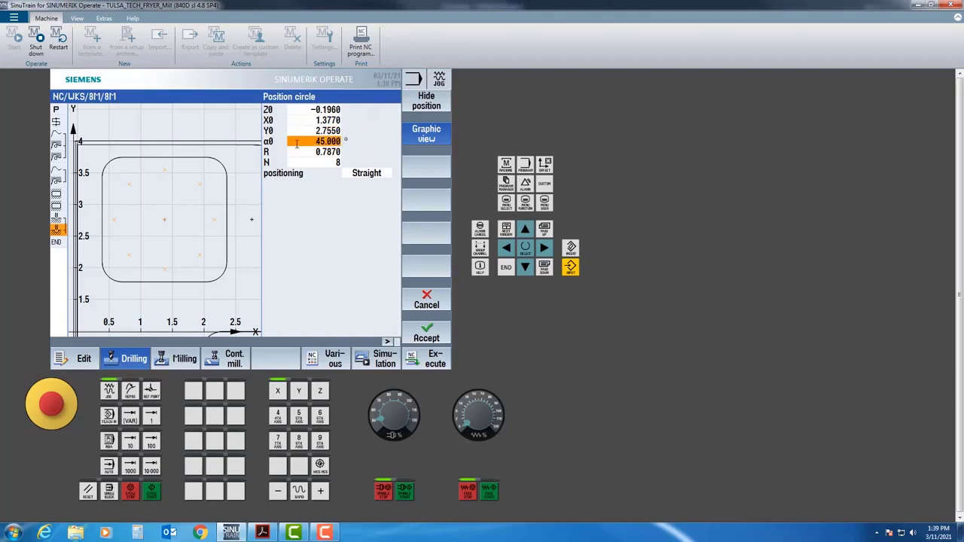
Check the hole circle radius on the drawing, keep R 0.787, 8 positions and straight positioning, and accept the position circle
left_click(302, 154)
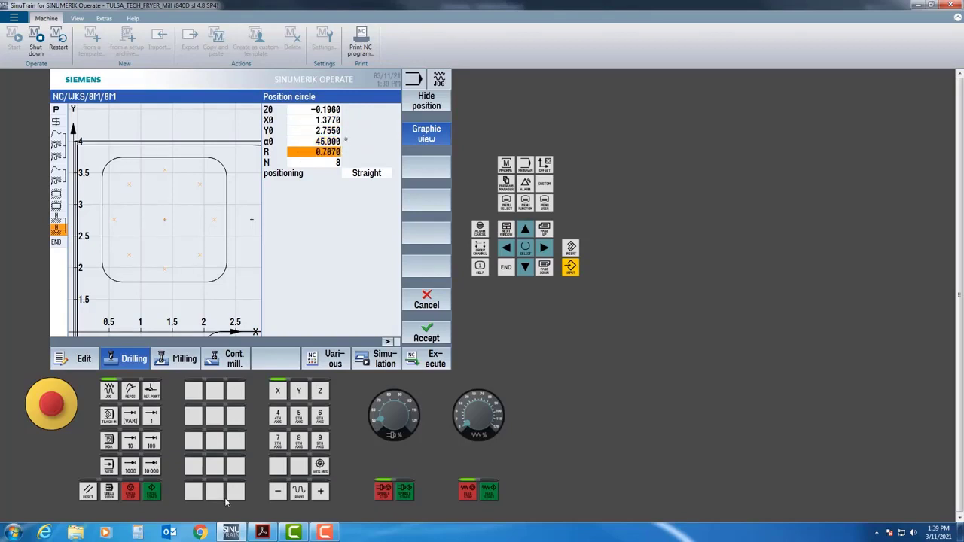
left_click(262, 534)
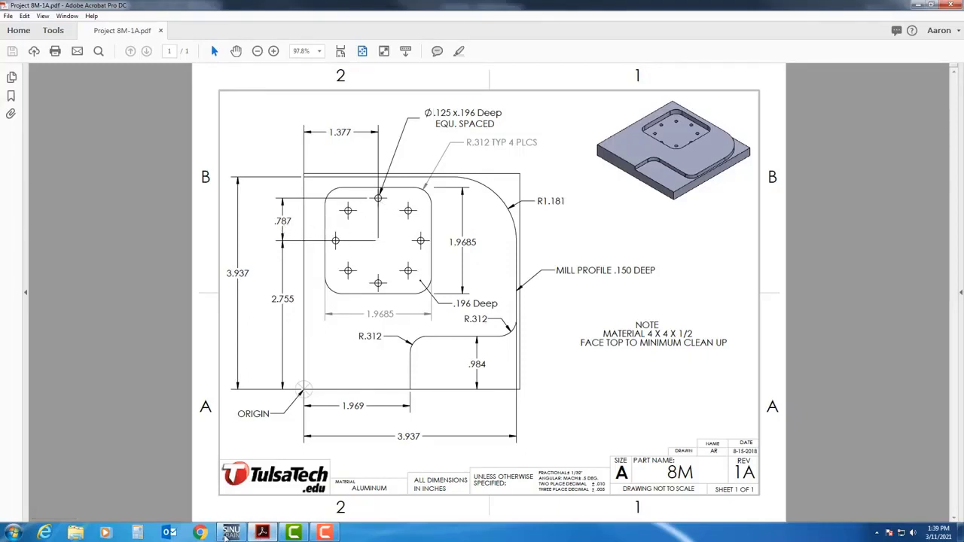
left_click(231, 533)
left_click(328, 153)
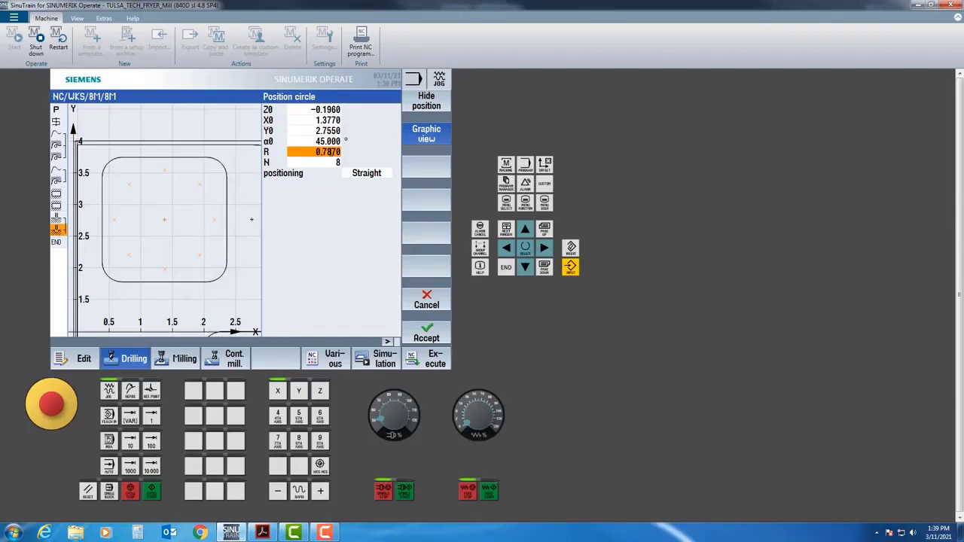
left_click(330, 163)
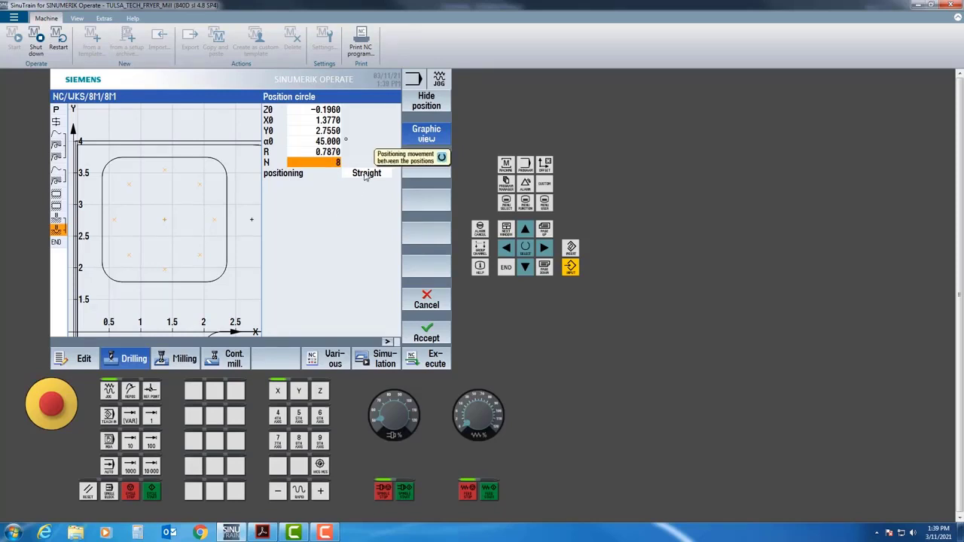
left_click(423, 333)
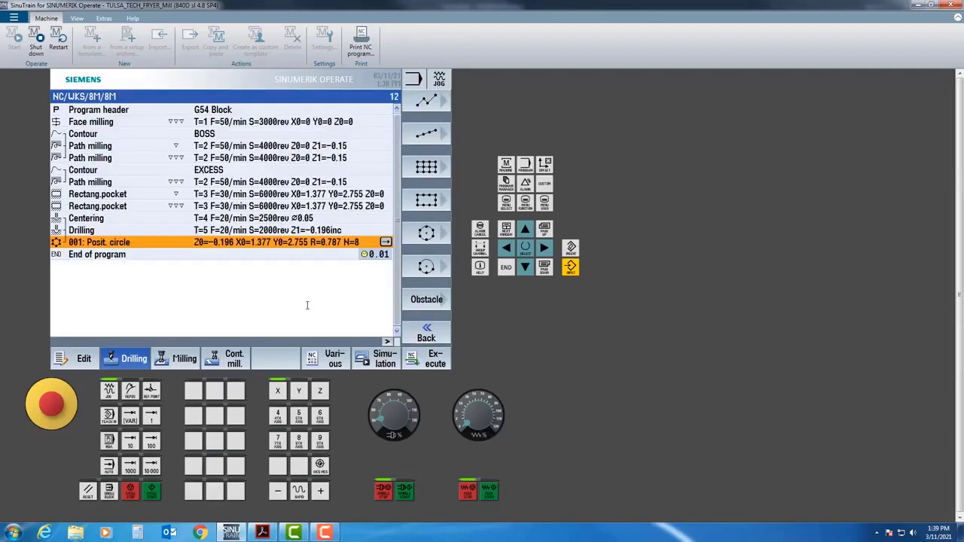
Review the centering and drilling blocks that are linked to the position circle in the program
key("Up")
key("Up")
key("Up")
key("Up")
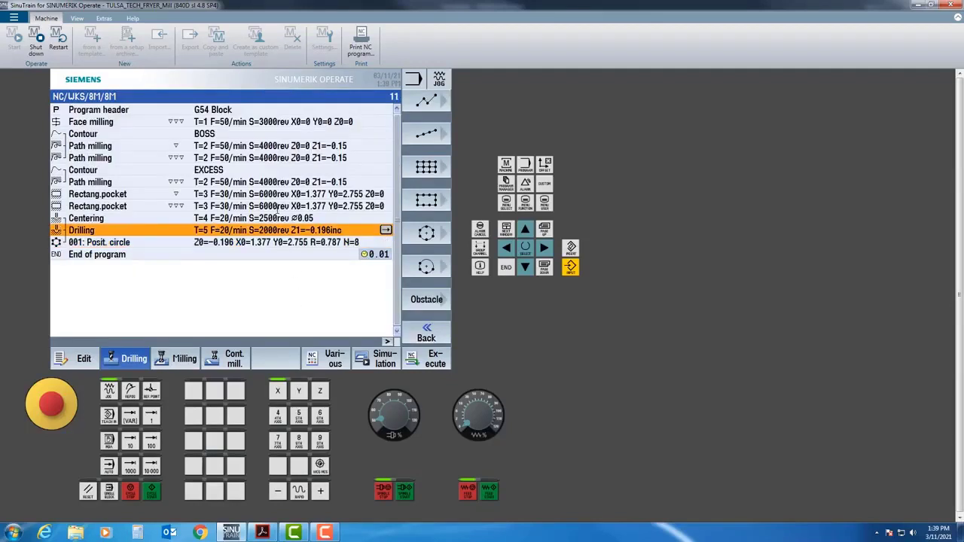
key("Down")
key("Down")
key("Down")
key("Down")
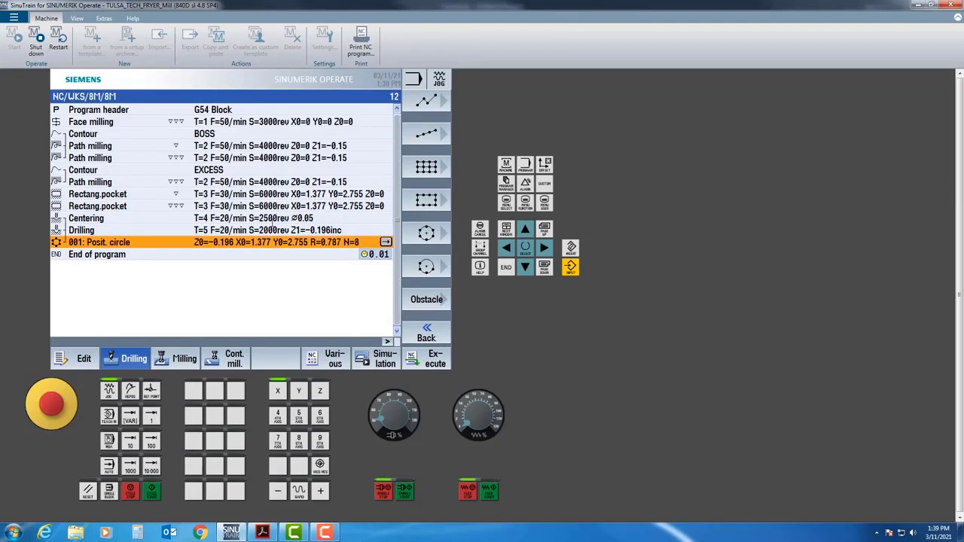
Simulate the complete program and examine the machined part in the 3D view from several angles
left_click(380, 358)
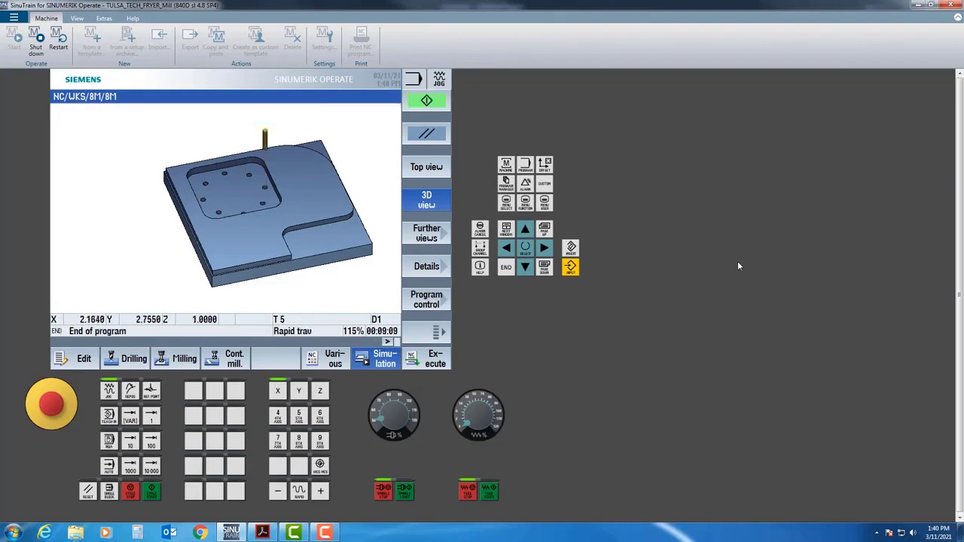
left_click_drag(191, 154, 217, 210)
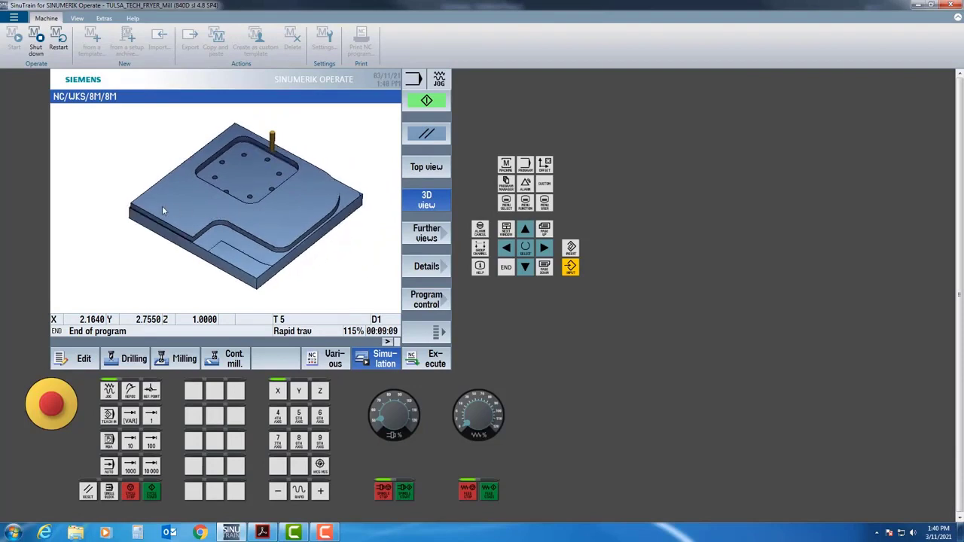
left_click_drag(132, 210, 236, 225)
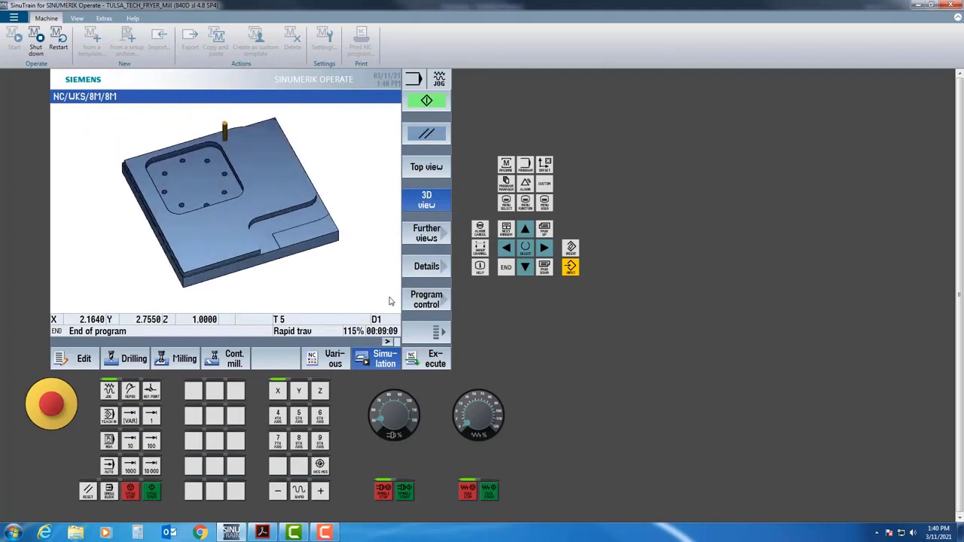
Load program 8M for execution and start the cycle, then reopen the program for editing from the workpiece directory
left_click(436, 360)
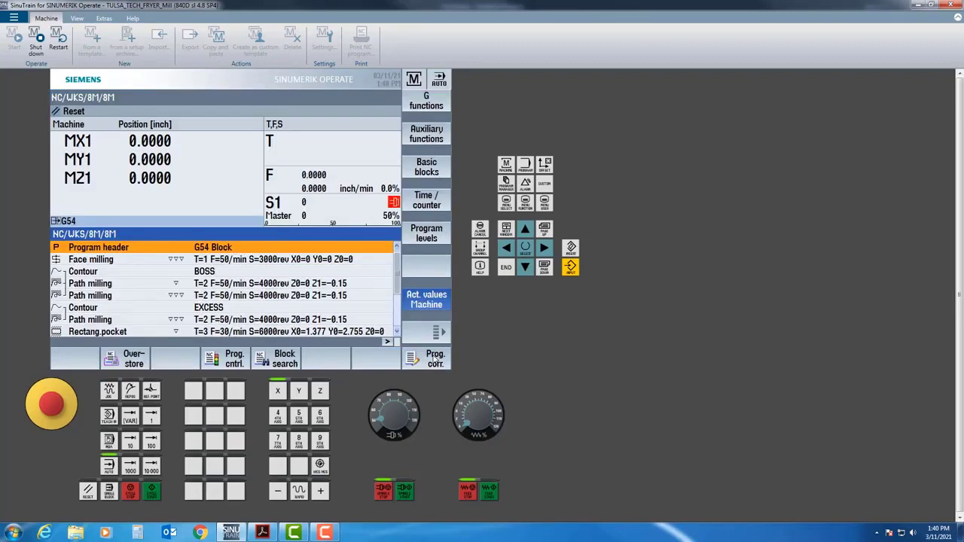
left_click(152, 491)
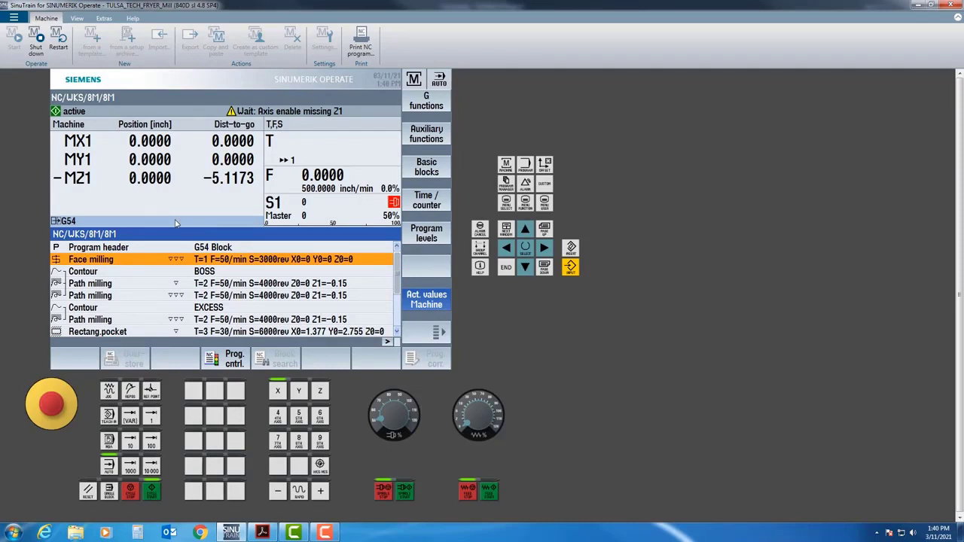
left_click(507, 183)
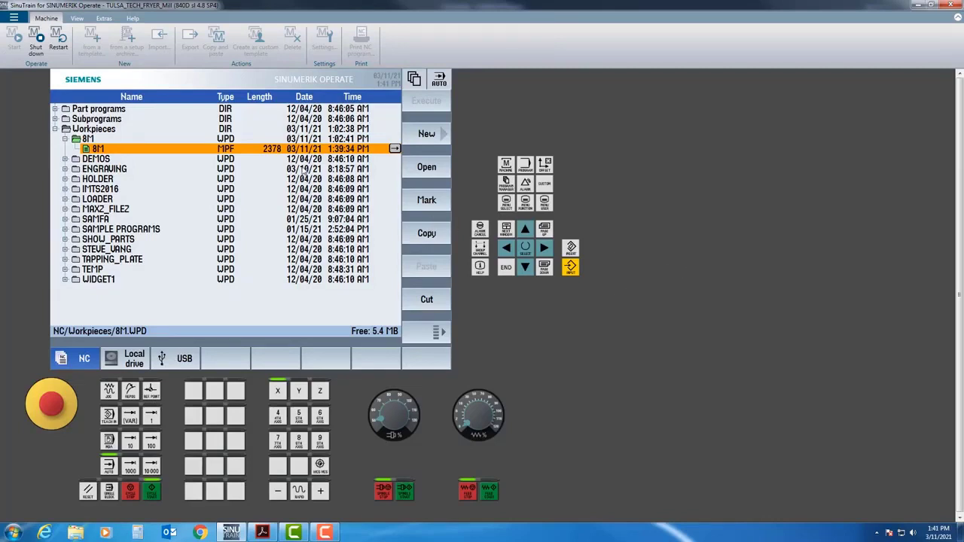
key("Return")
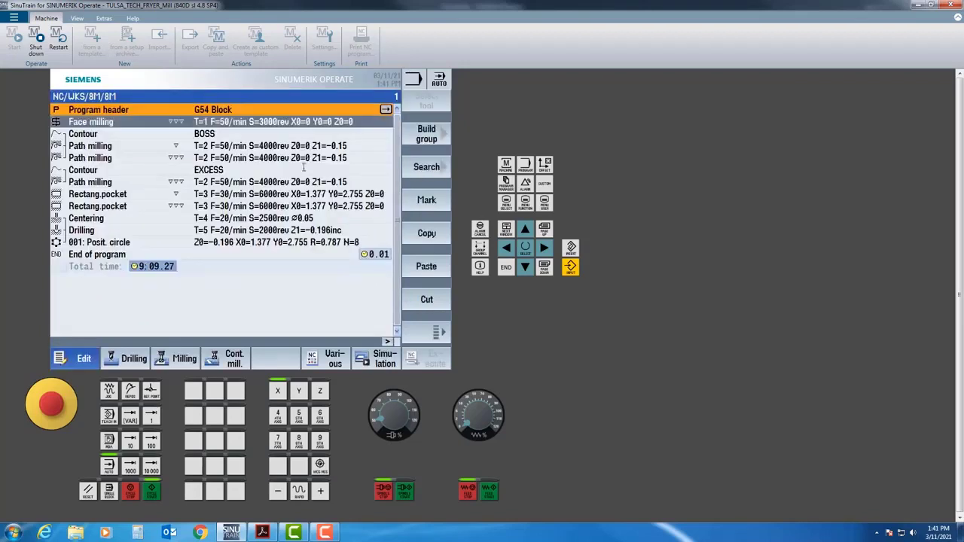